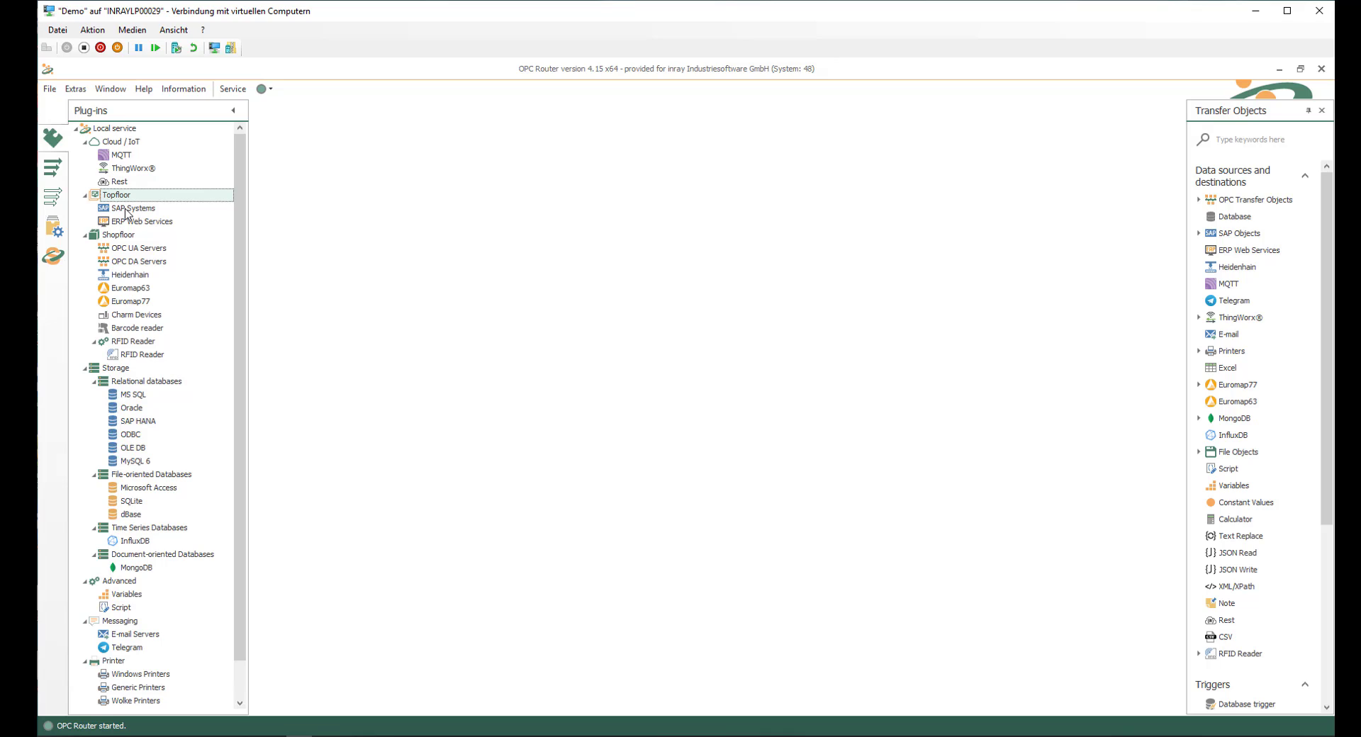
Step: Open the SAP-SYS access data and review its client protocol options, host and system number
click(126, 210)
double_click(125, 209)
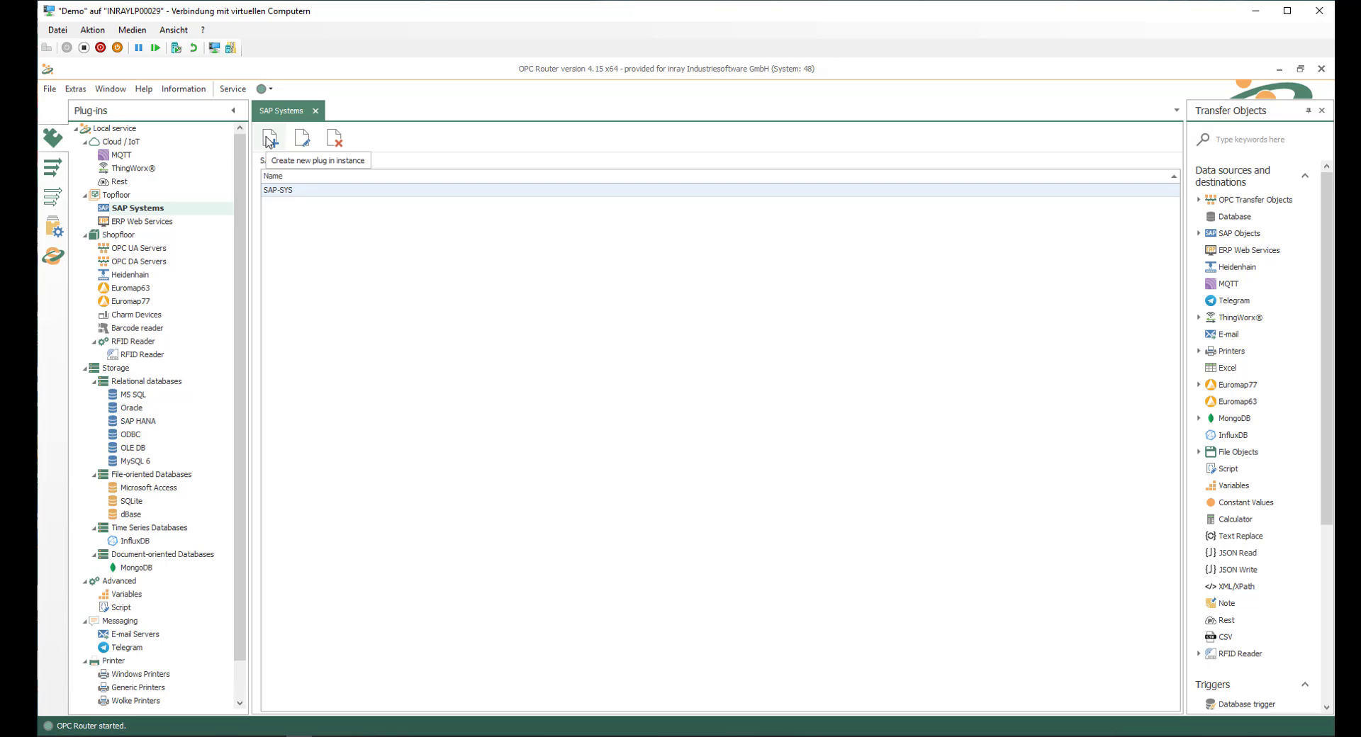
double_click(378, 195)
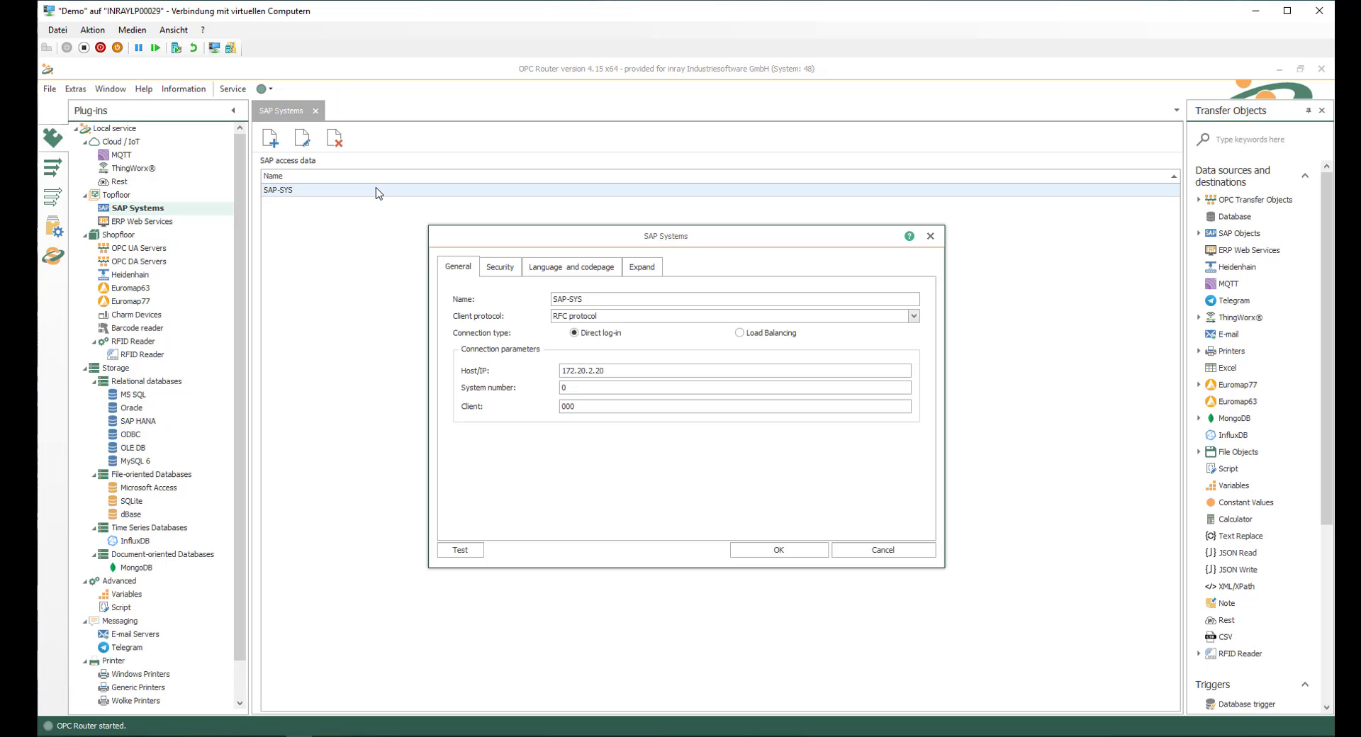
click(611, 318)
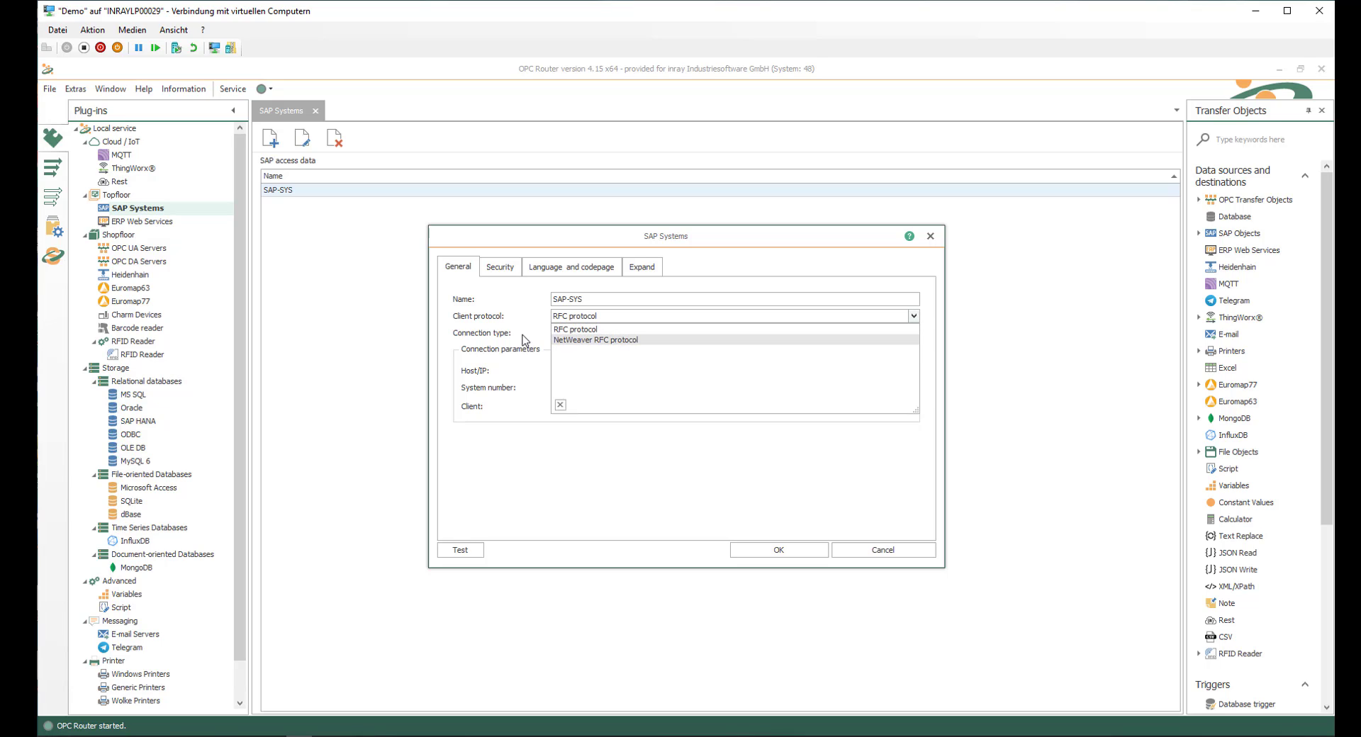
click(499, 315)
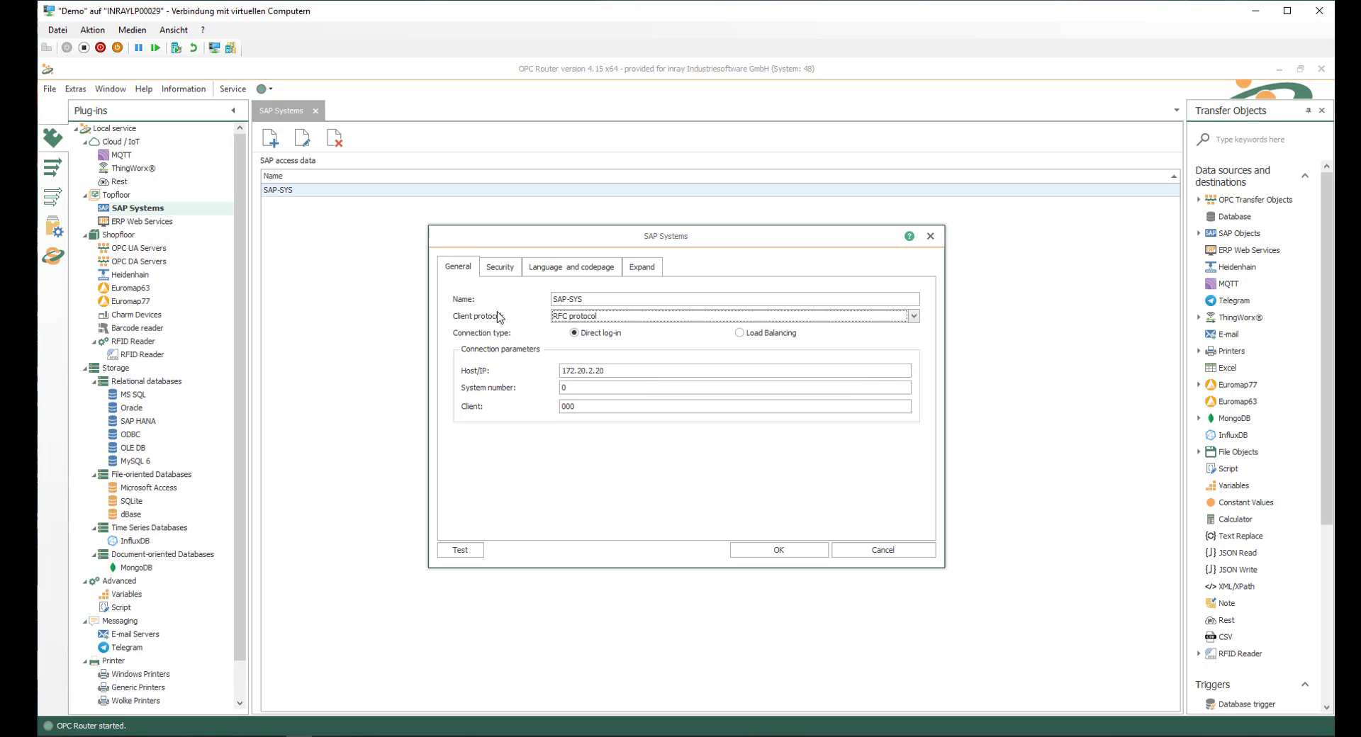
click(614, 368)
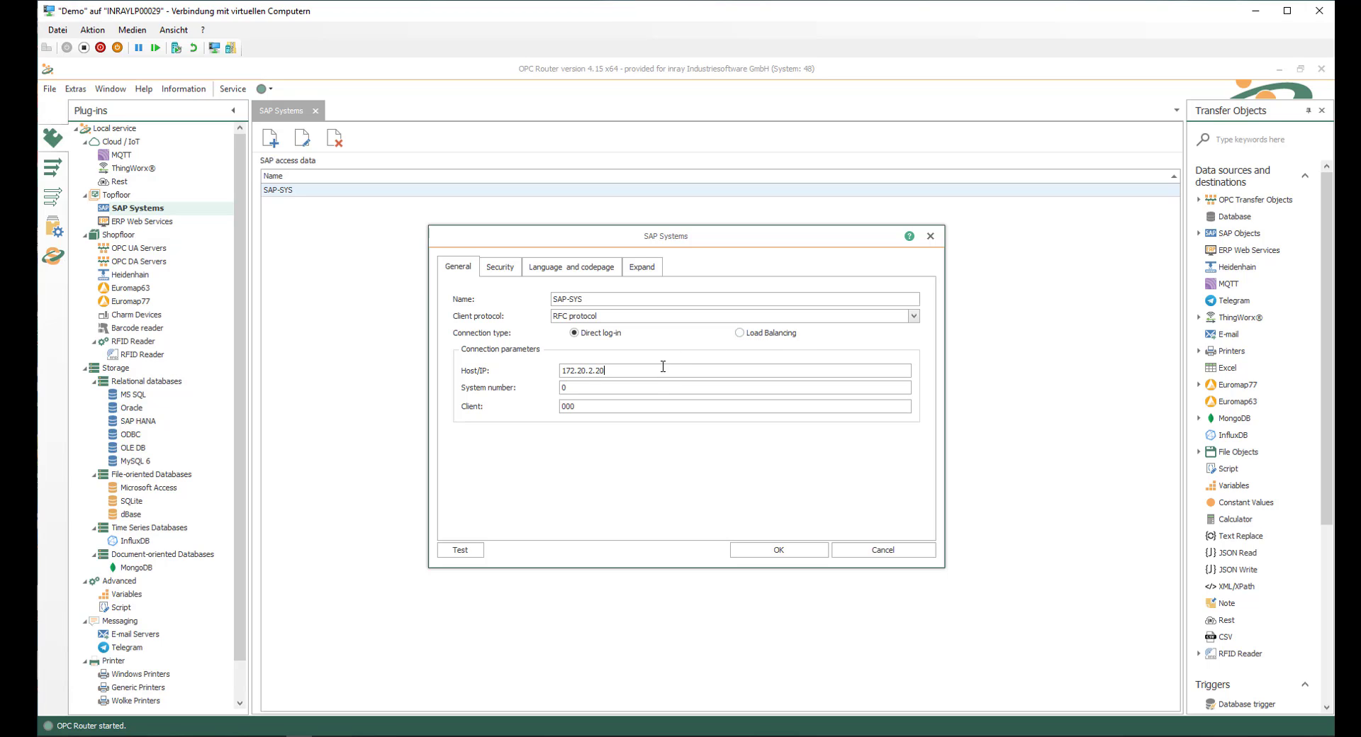
click(596, 388)
Step: Review the security settings of SAP-SYS, including the user field and the available login methods
click(497, 269)
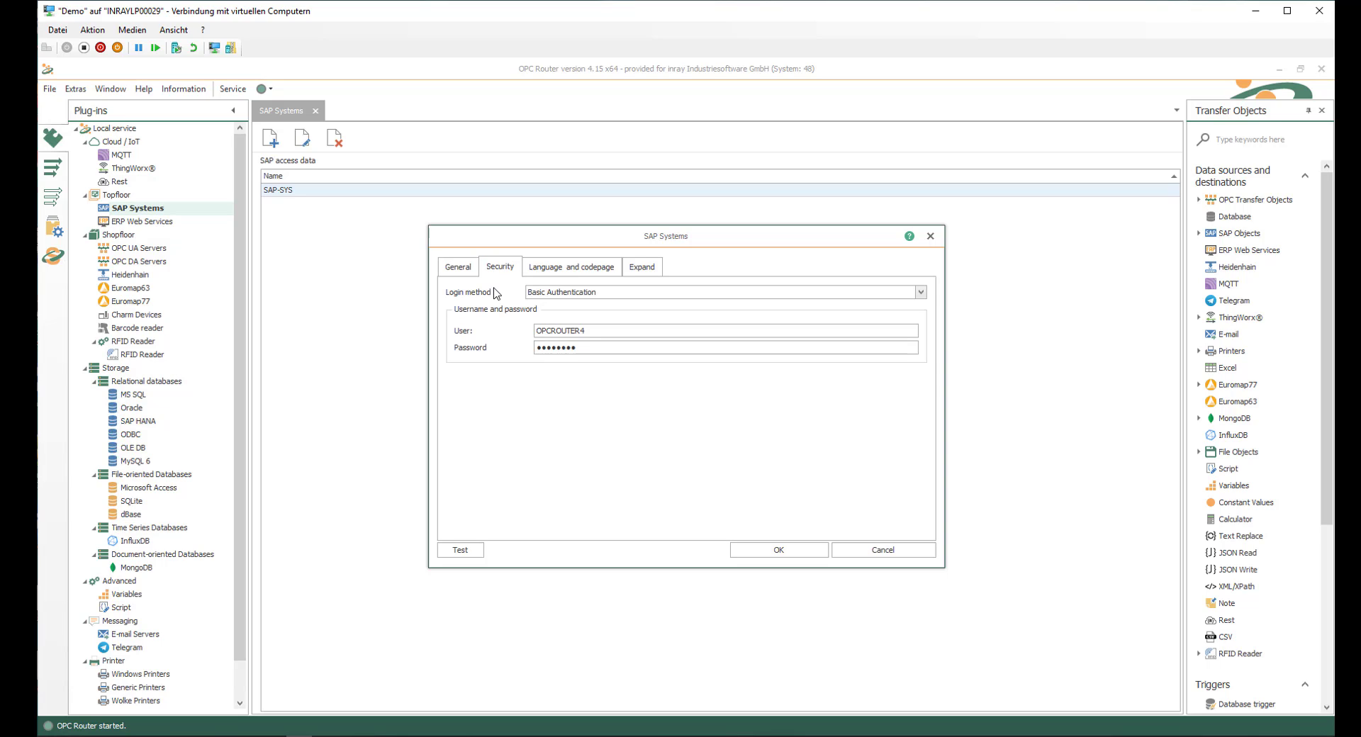
click(568, 330)
click(921, 292)
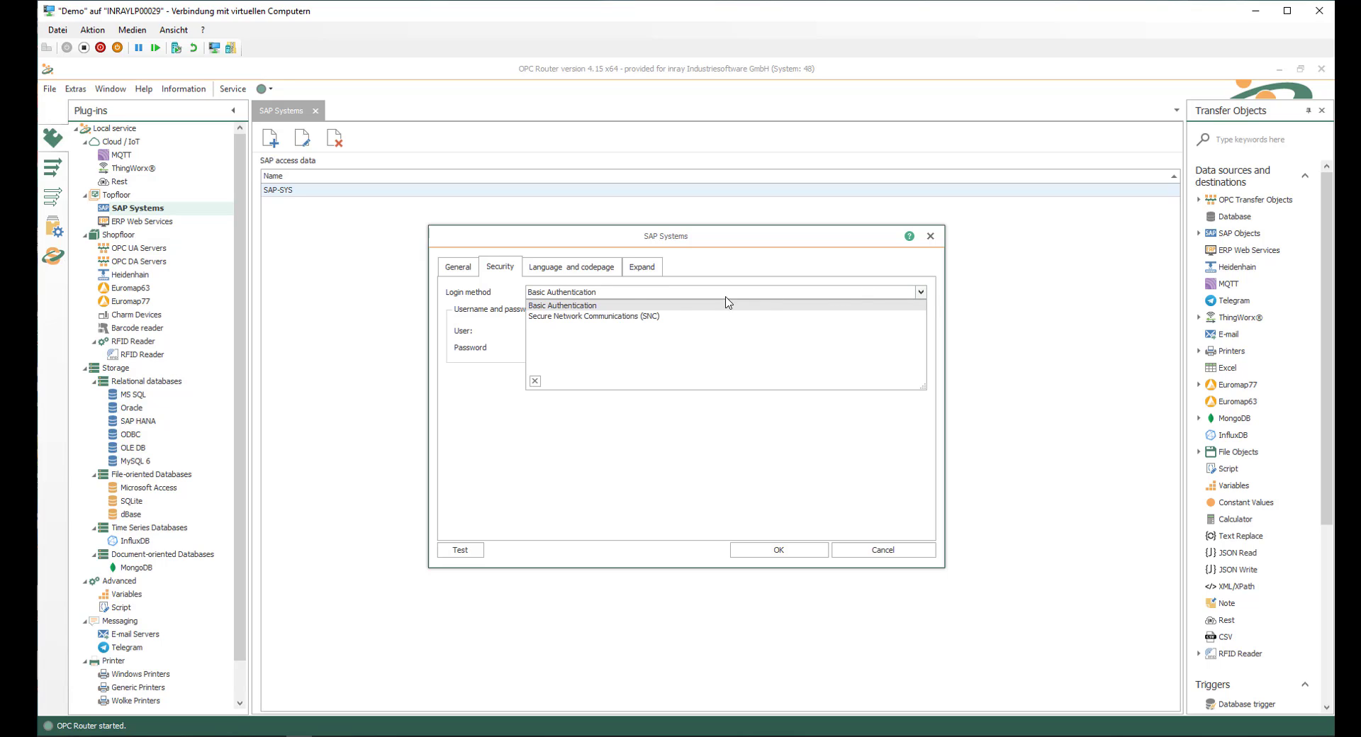
click(515, 447)
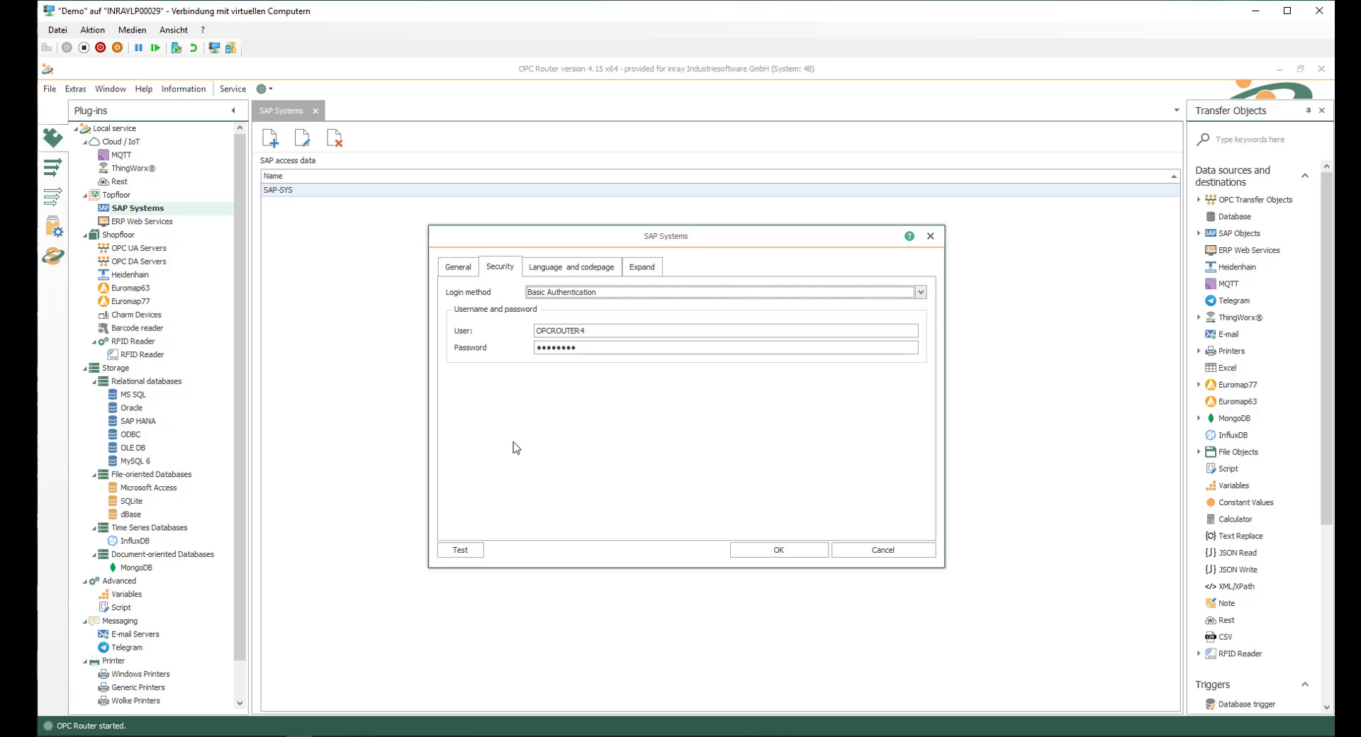
Step: Test the SAP-SYS connection and close its settings without saving
click(461, 551)
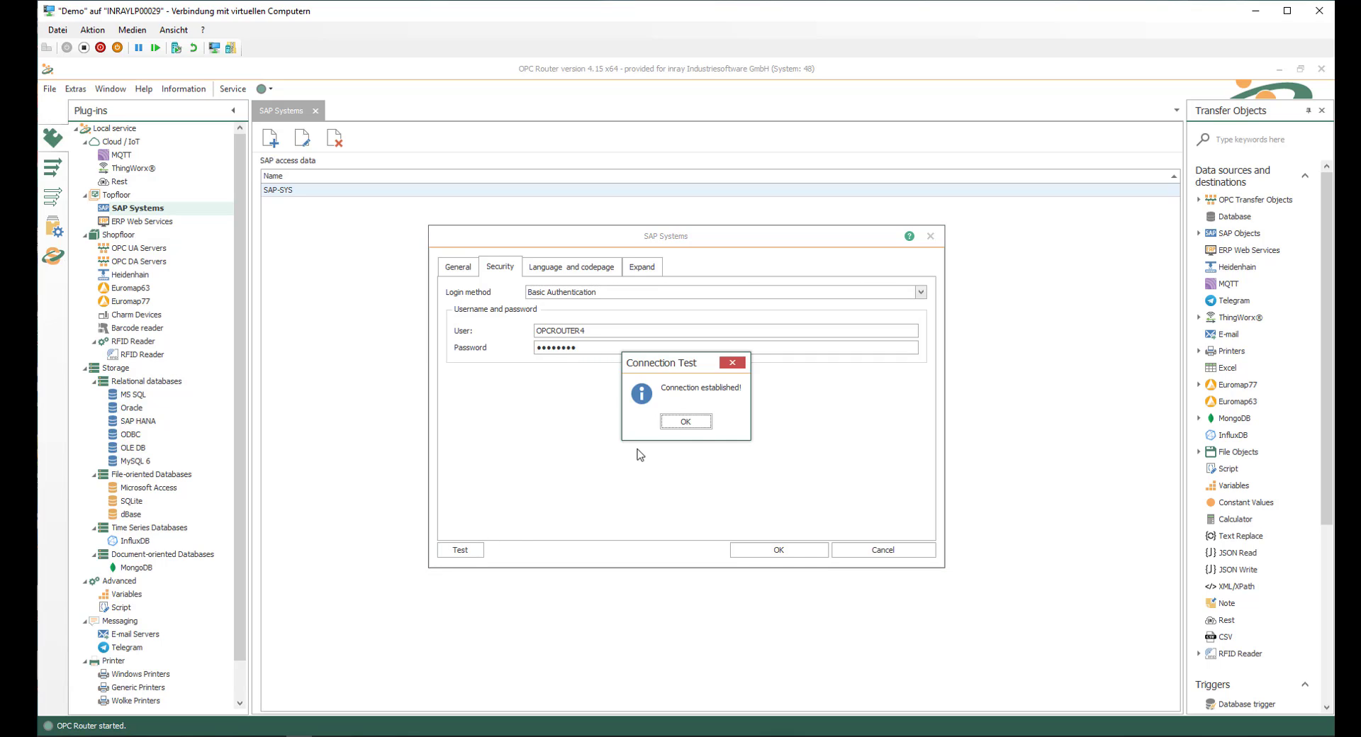
click(686, 422)
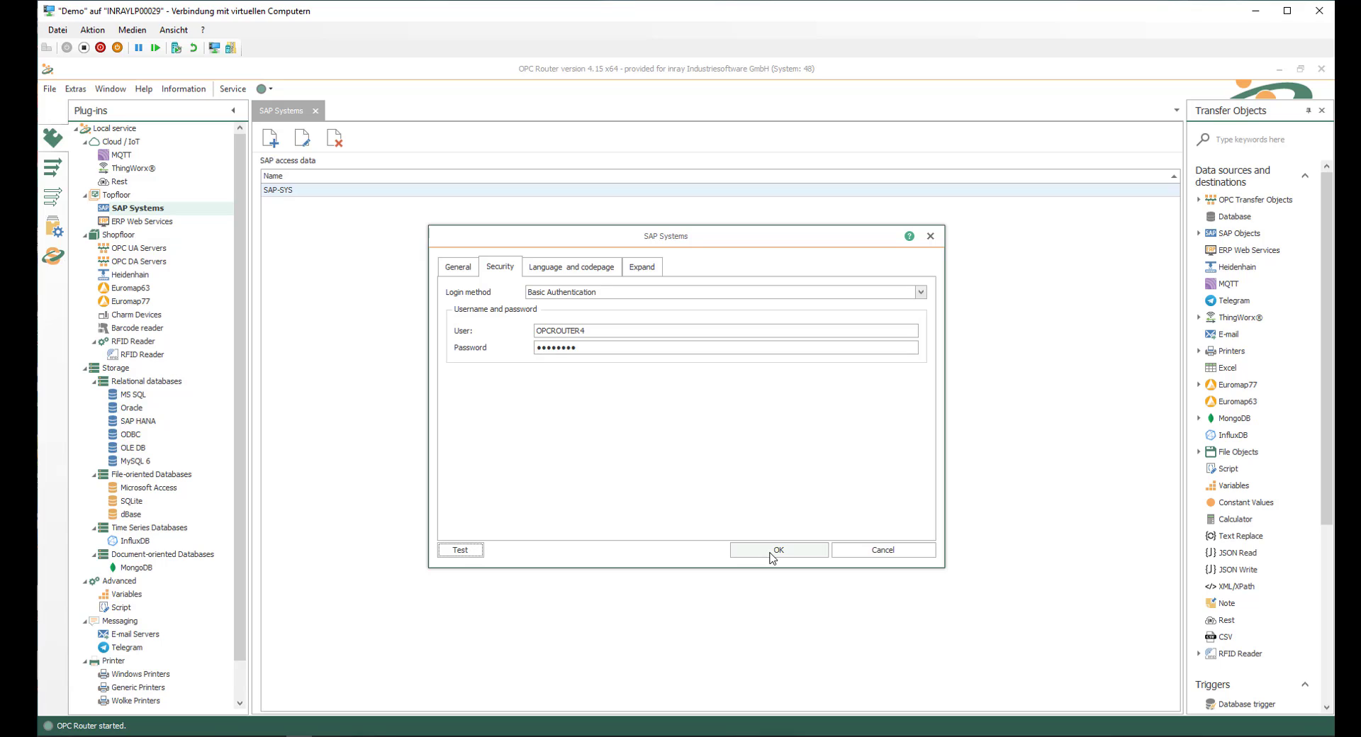
click(876, 554)
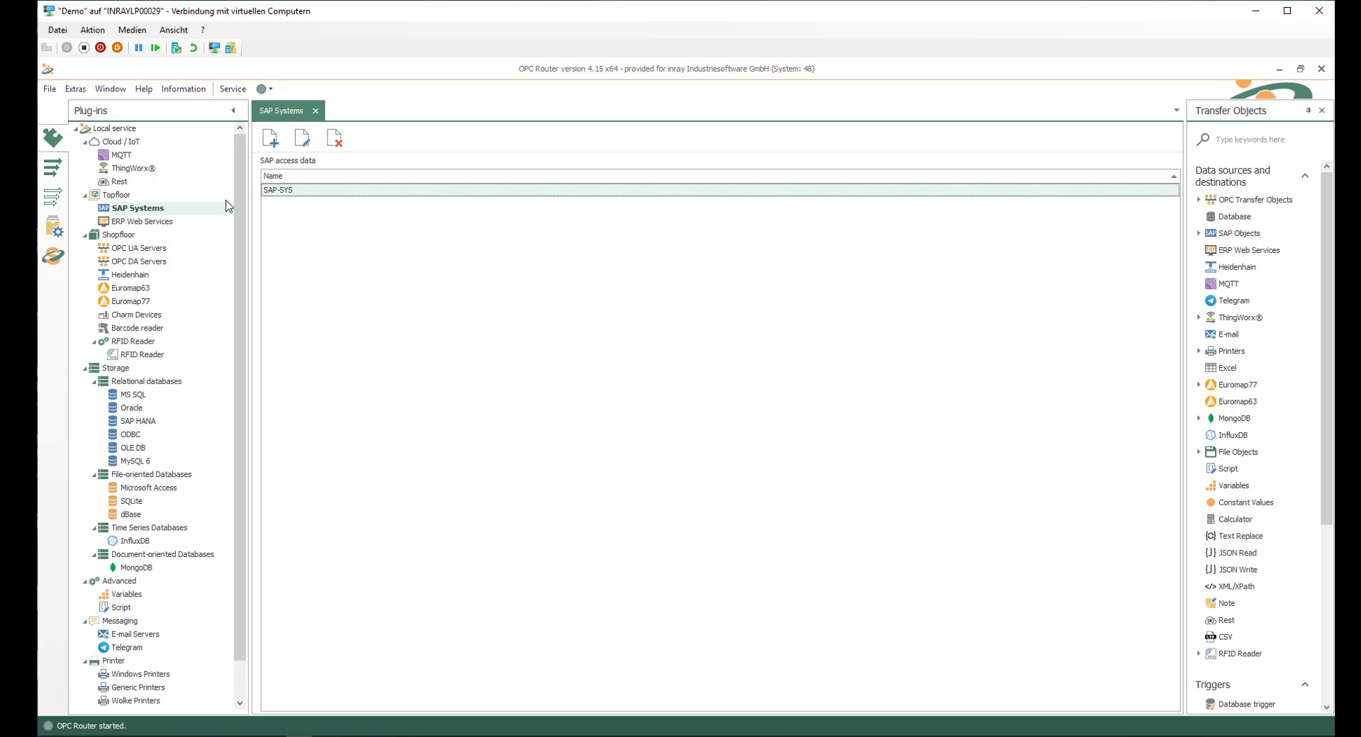
Step: Open the KEPServerEX_Training OPC UA server access data and review its endpoint and log-on credentials
click(131, 249)
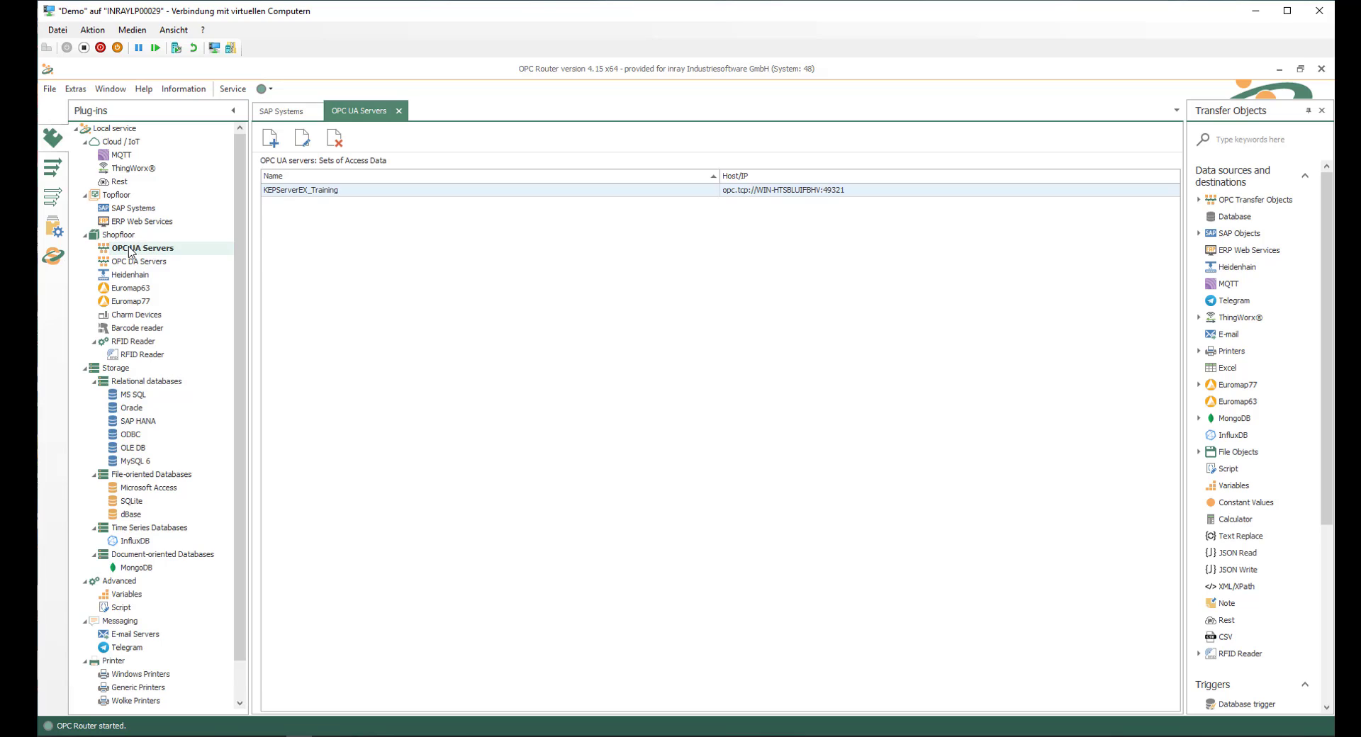
double_click(305, 192)
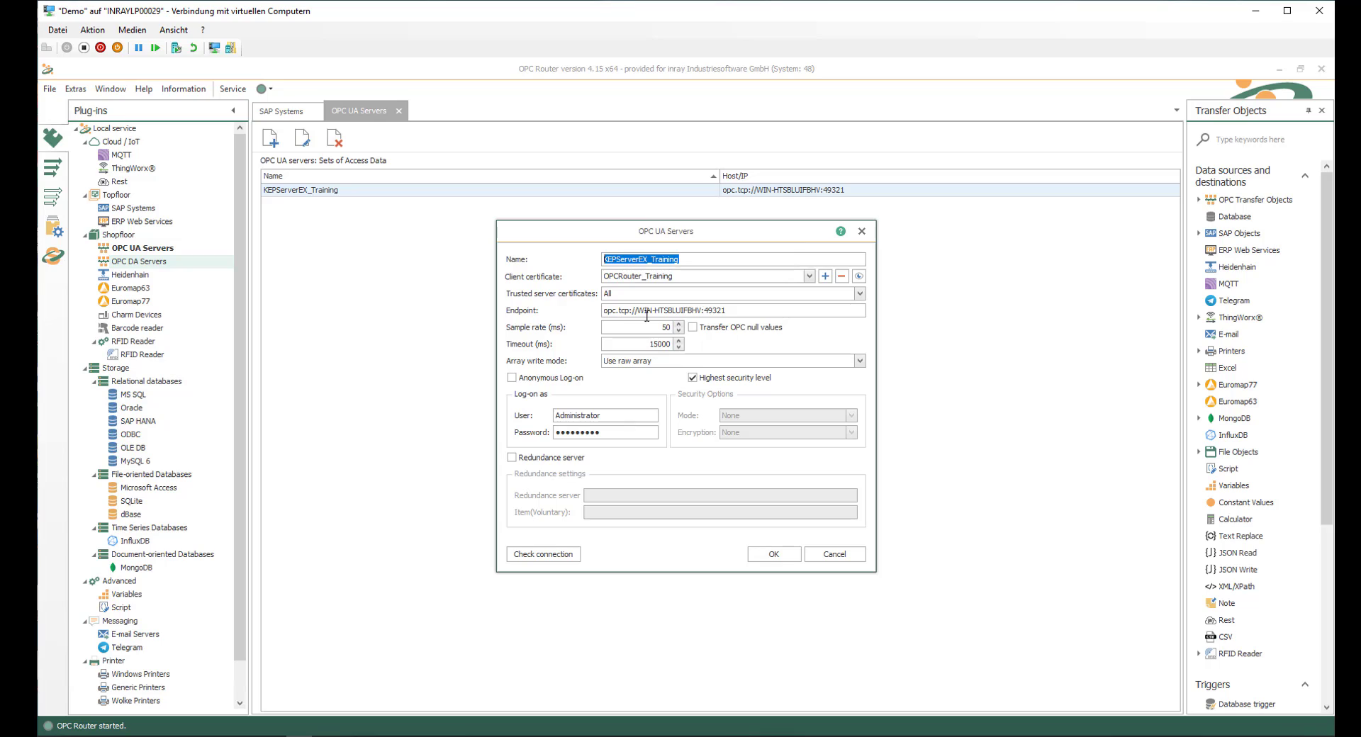
click(740, 310)
click(651, 433)
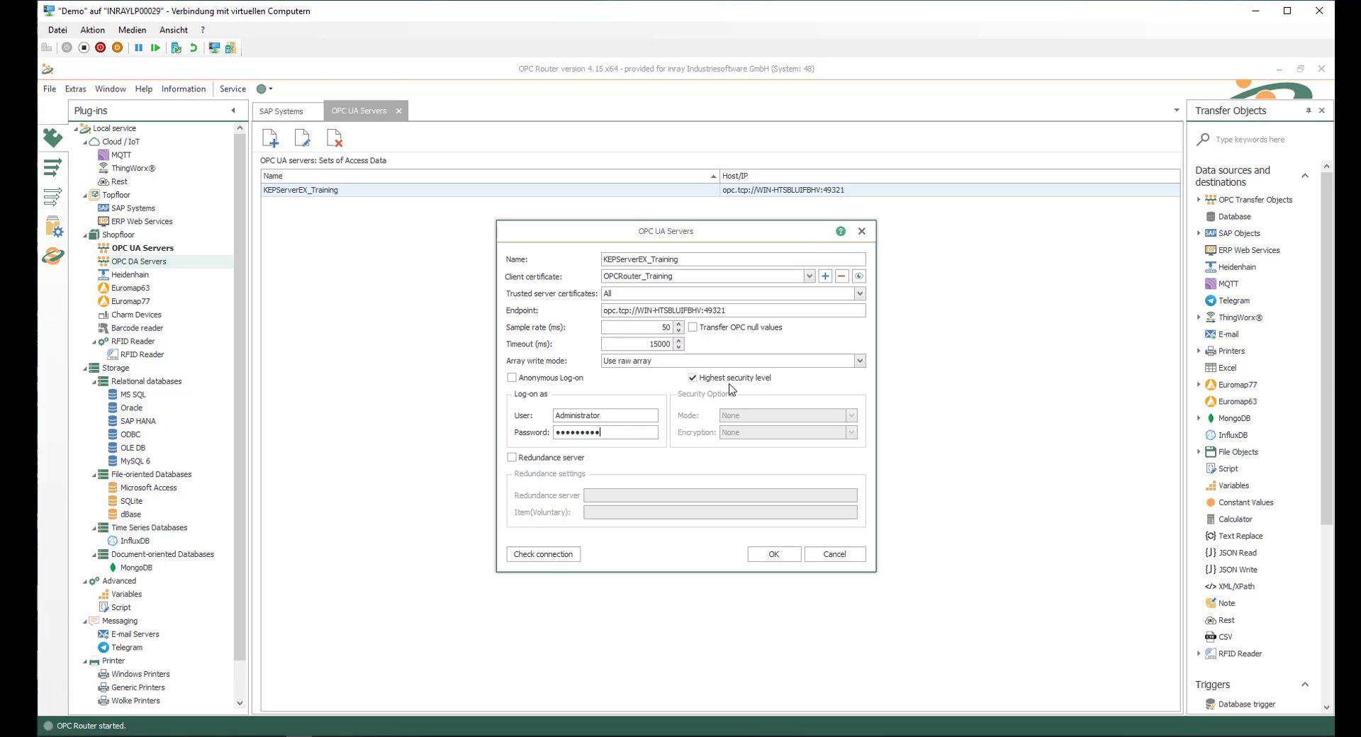
Step: Check the connection to KEPServerEX_Training and close its settings without saving
click(537, 556)
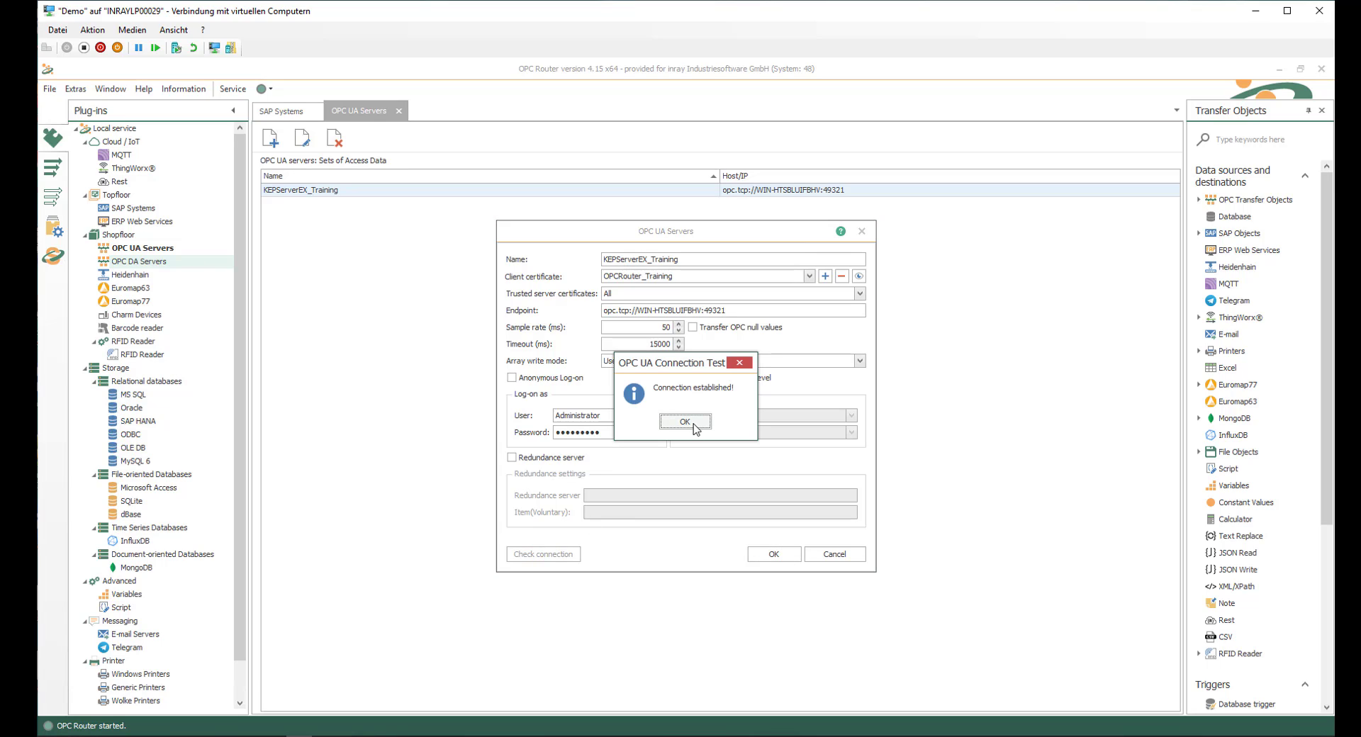
click(685, 422)
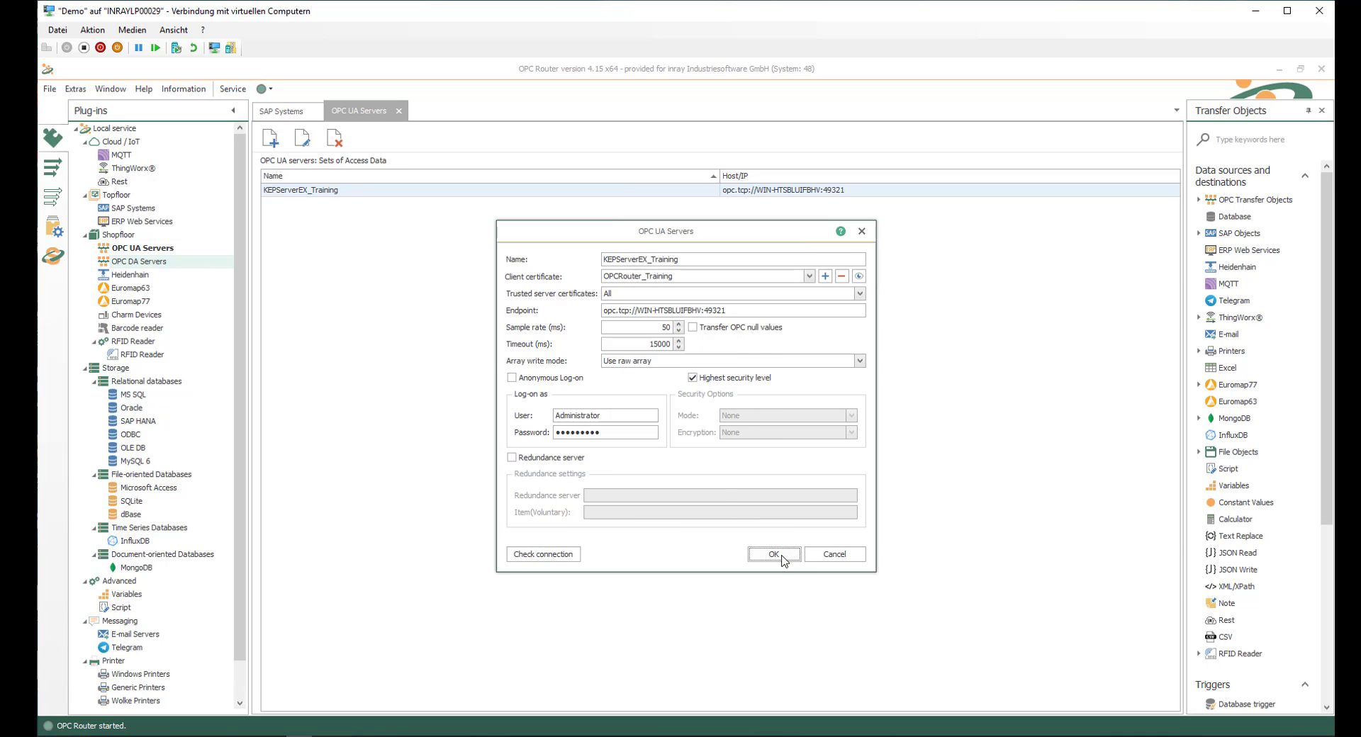
click(849, 556)
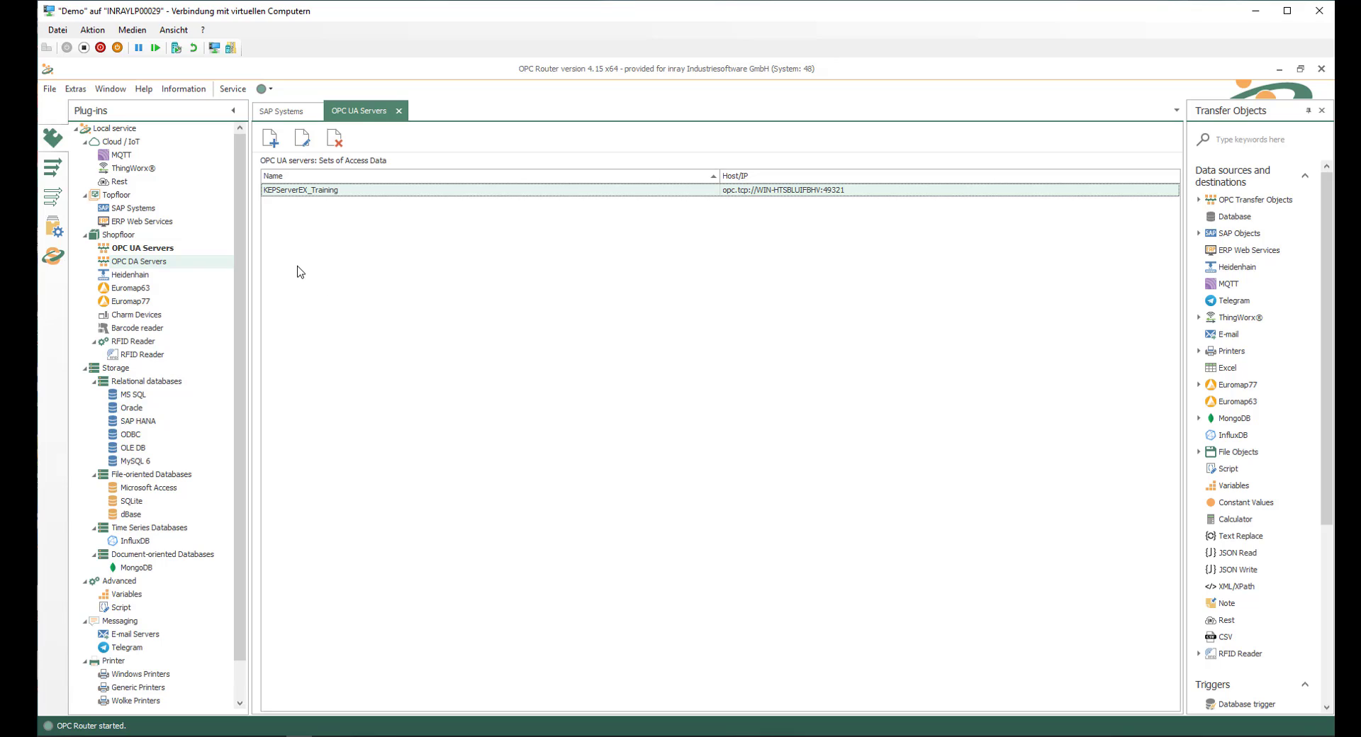
Step: Create a connections folder named "SAP Connections" under the local service
click(53, 171)
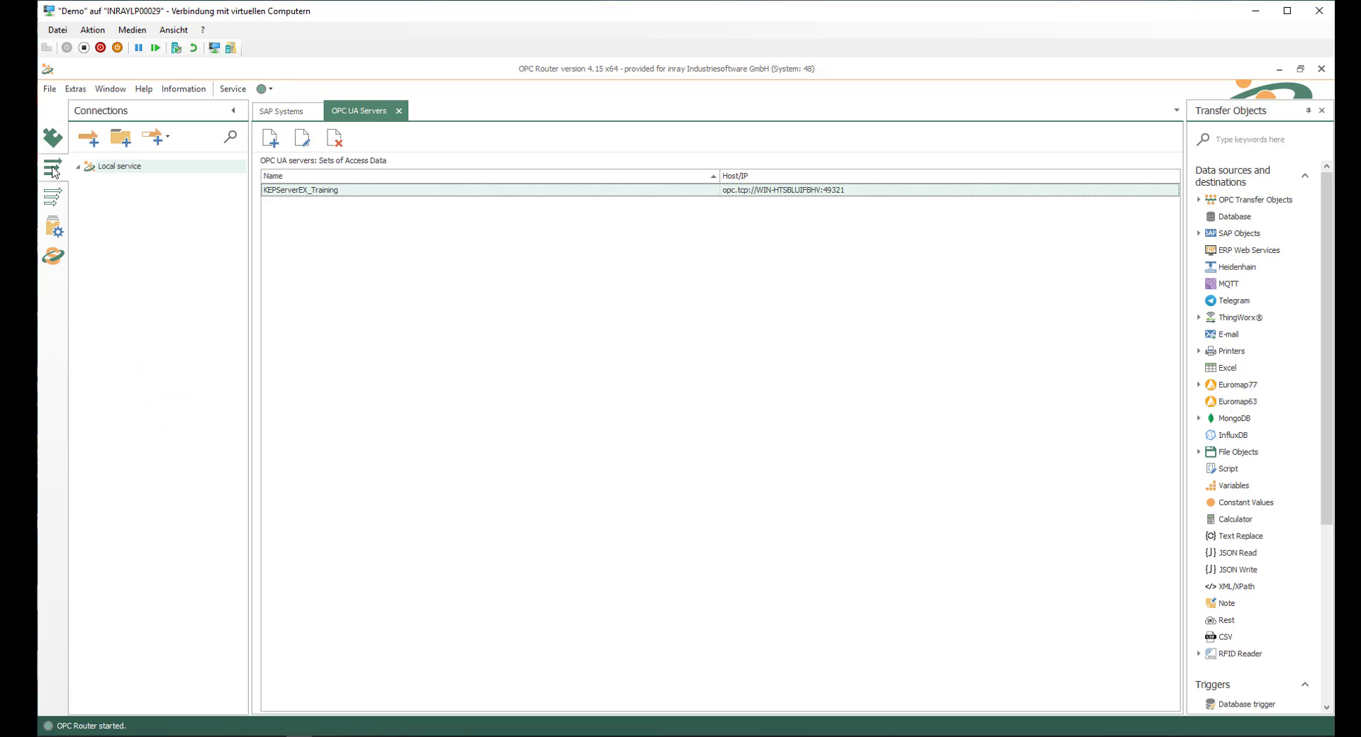
click(110, 168)
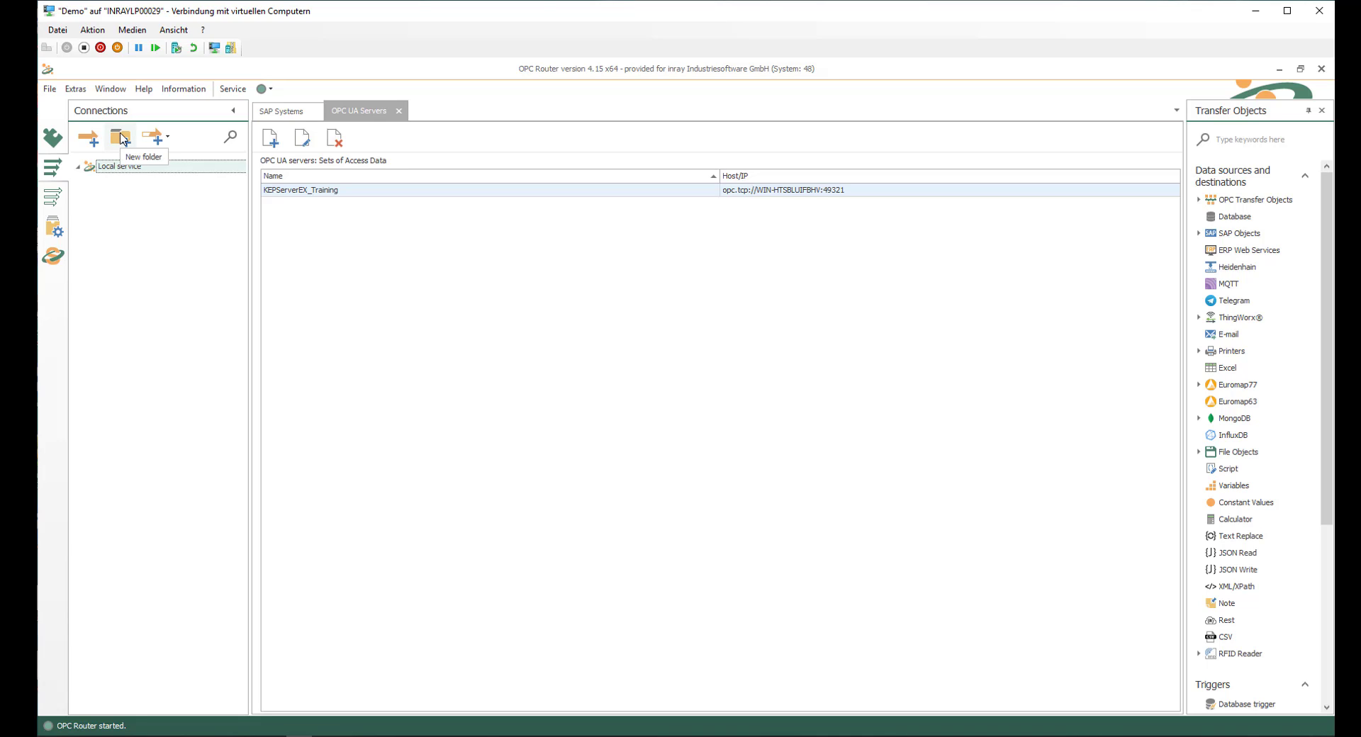
click(122, 138)
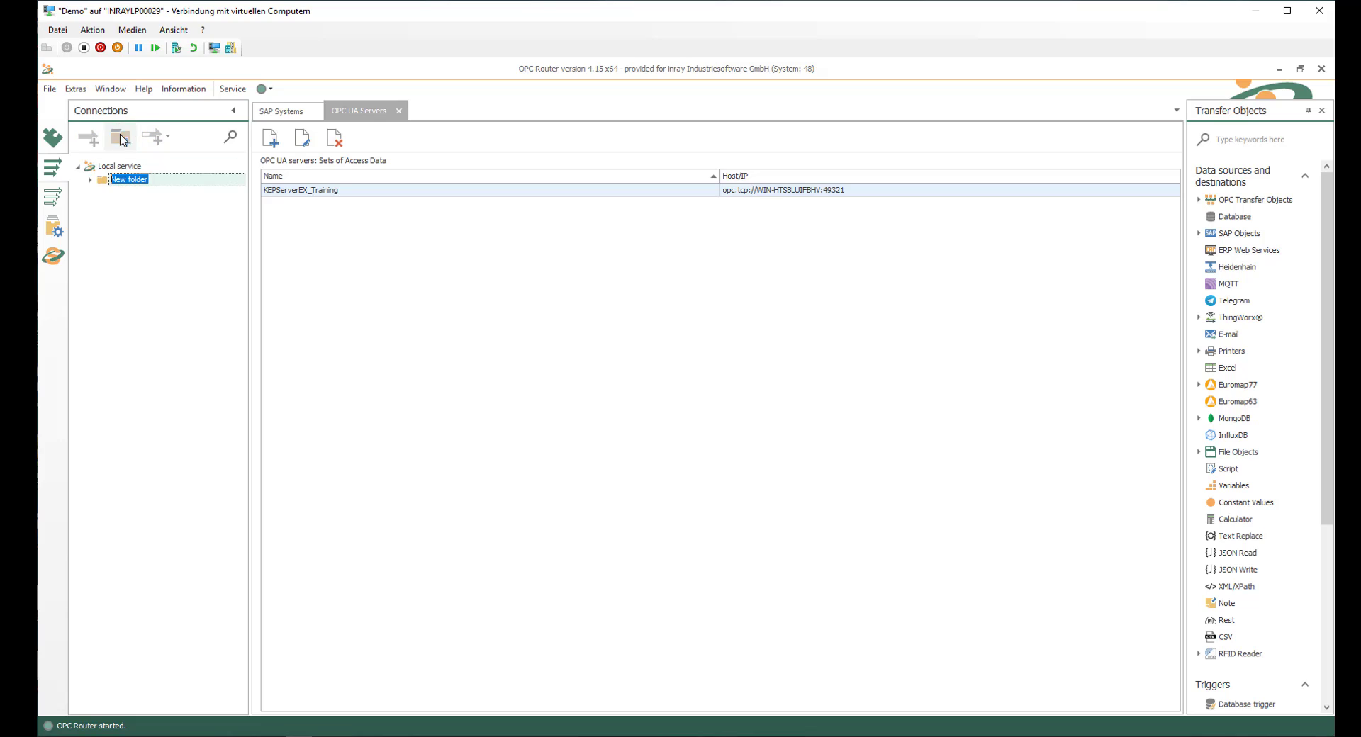
text(SAP Connections)
key(Return)
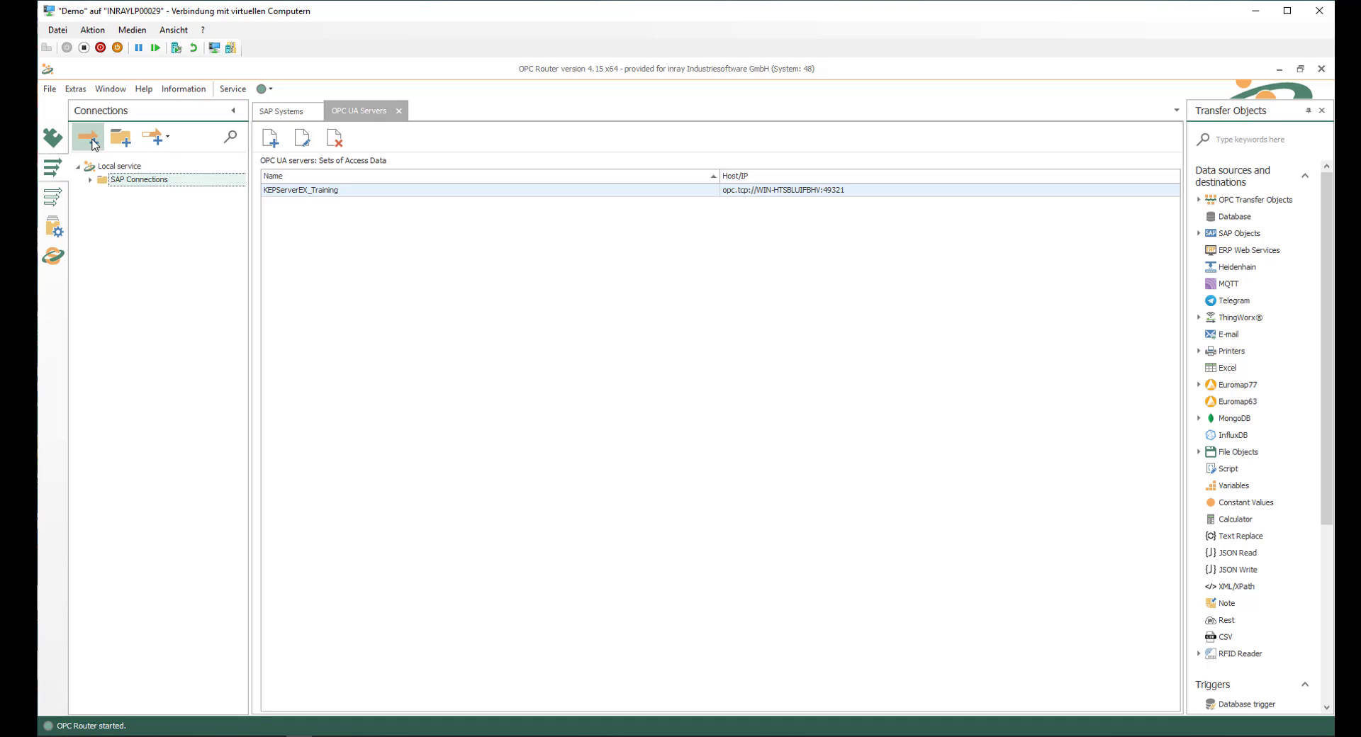
Step: Create a connection named "OPC UA 2 SAP Receiving Recipe data" in the SAP Connections folder
click(91, 140)
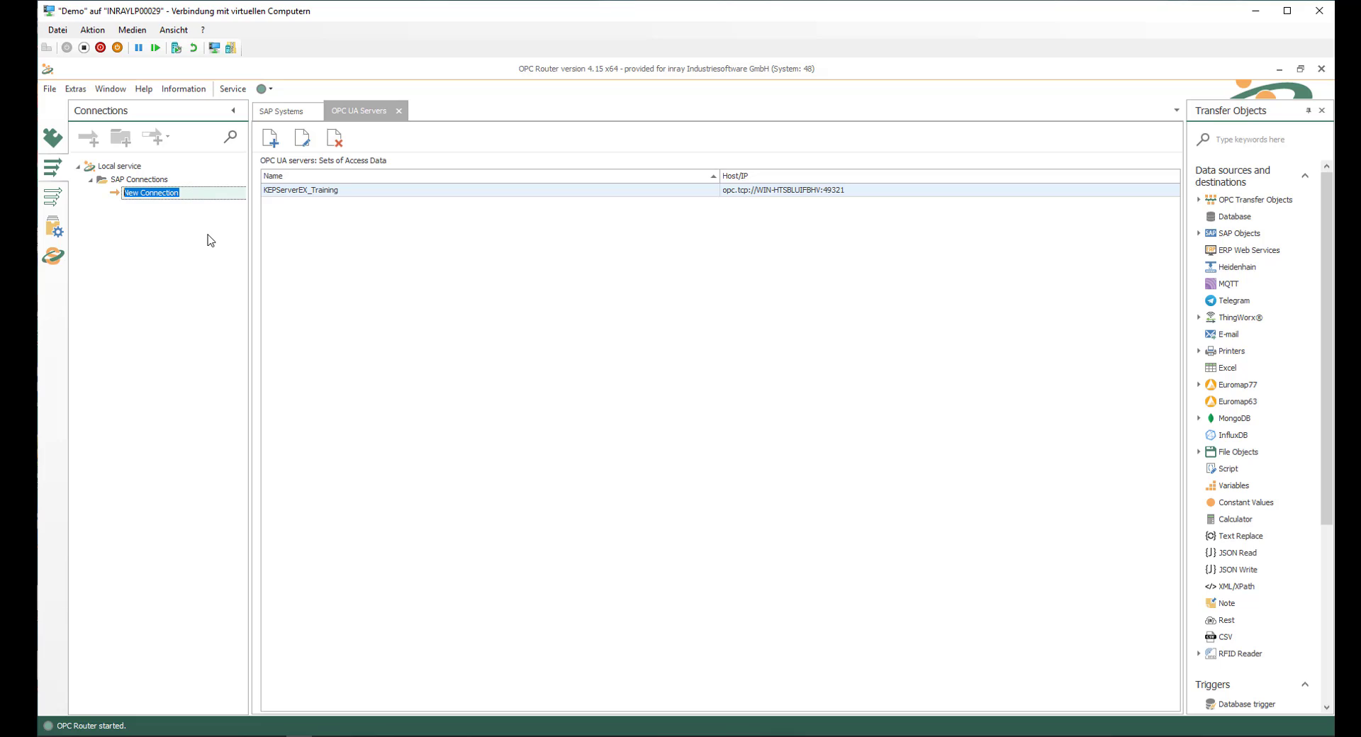
text(OPC UA 2 SAP Receiving Recipe)
text(data)
key(Return)
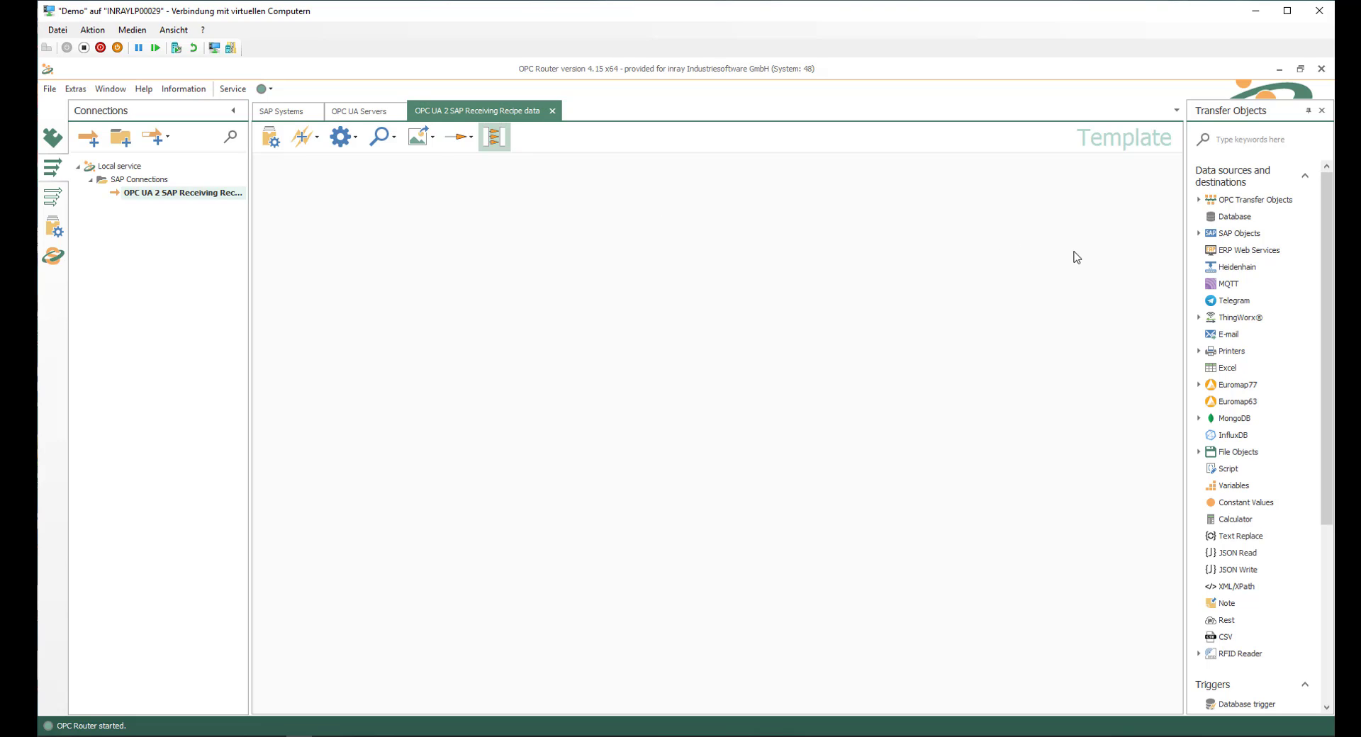
Step: Add an OPC UA/DA transfer object to the empty connection and set its OPC access data to KEPServerEX_Training
click(1199, 201)
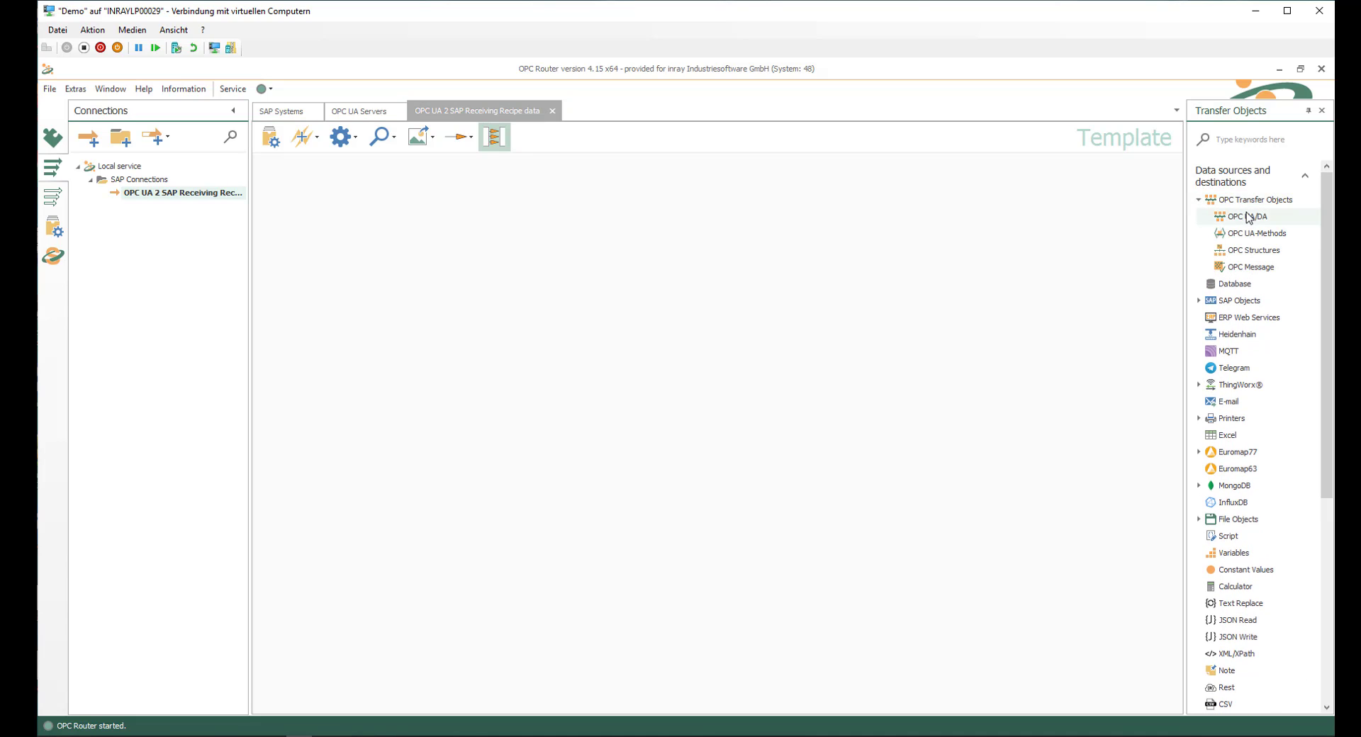
drag(1255, 220, 384, 205)
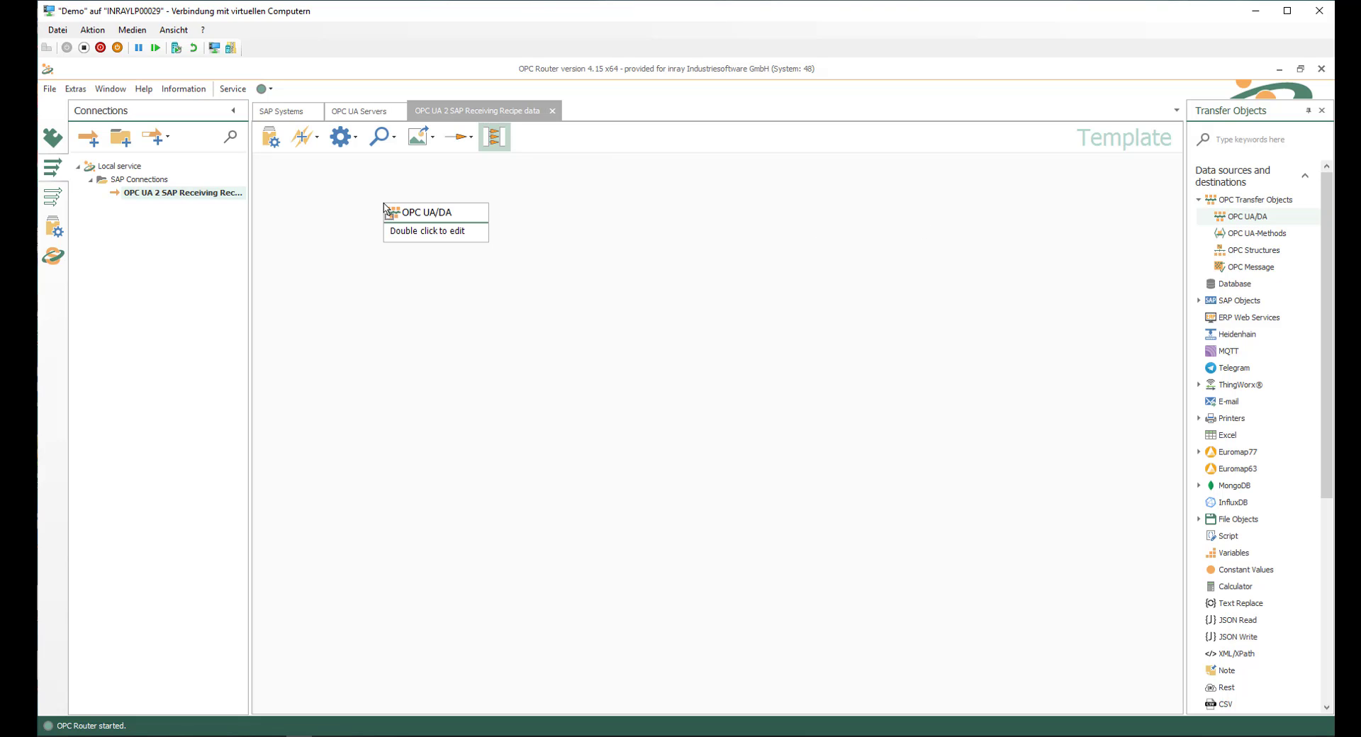
double_click(413, 232)
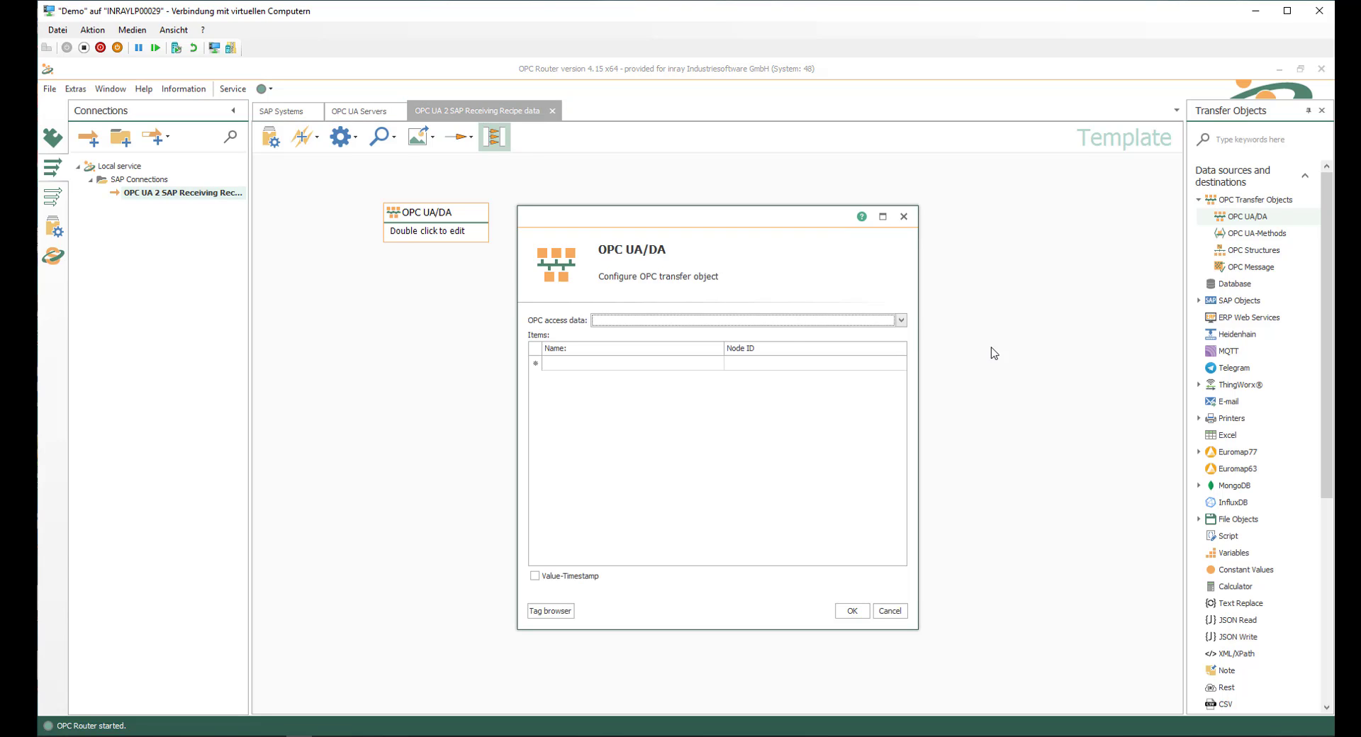
click(902, 321)
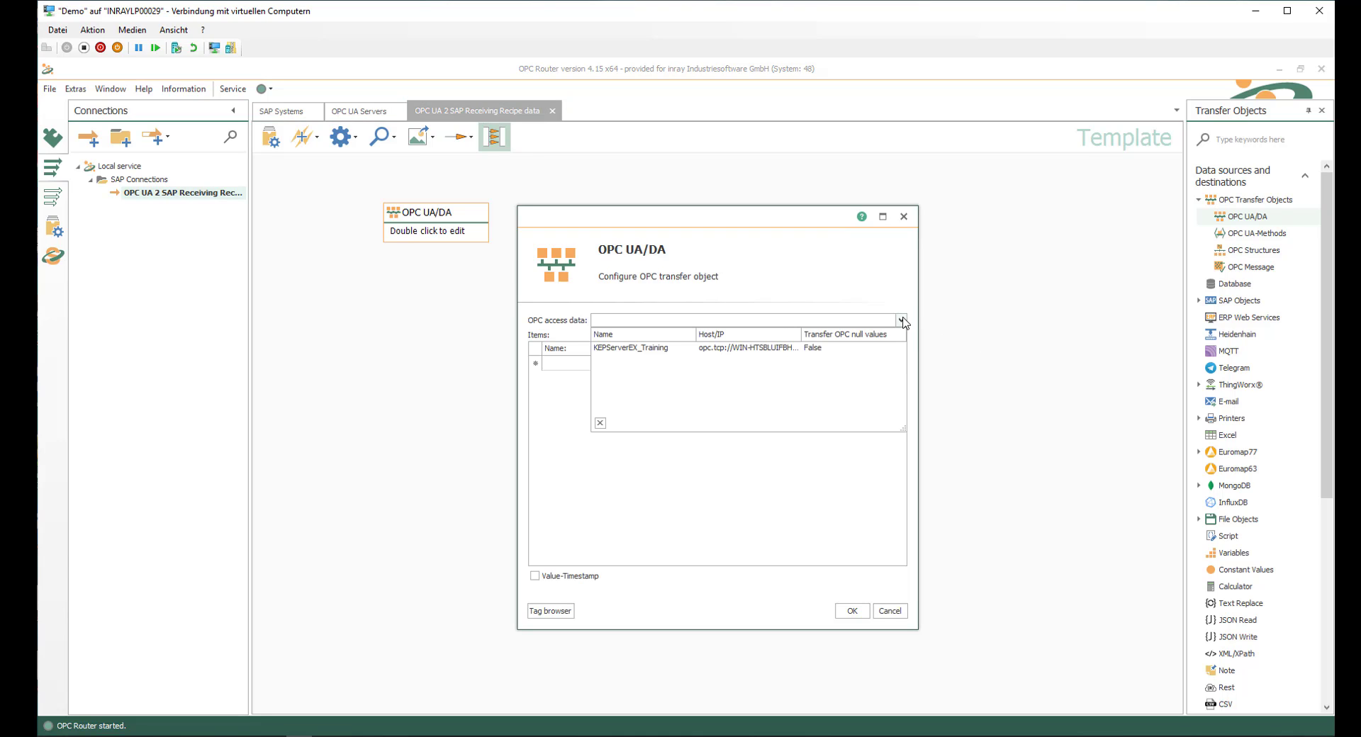
click(627, 350)
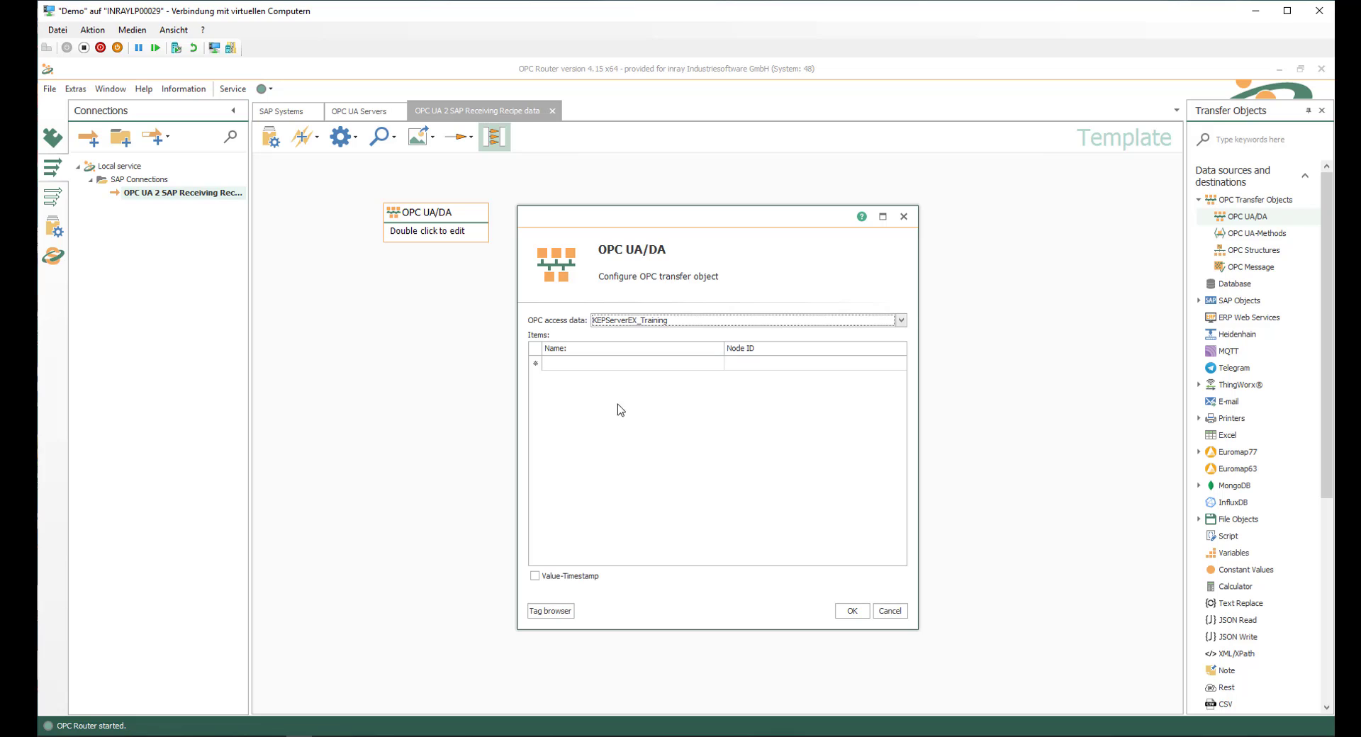
Step: Add the ProductID tag from Machine1 > PLC > ProductionData as an item of the OPC UA/DA object and save its configuration
click(562, 611)
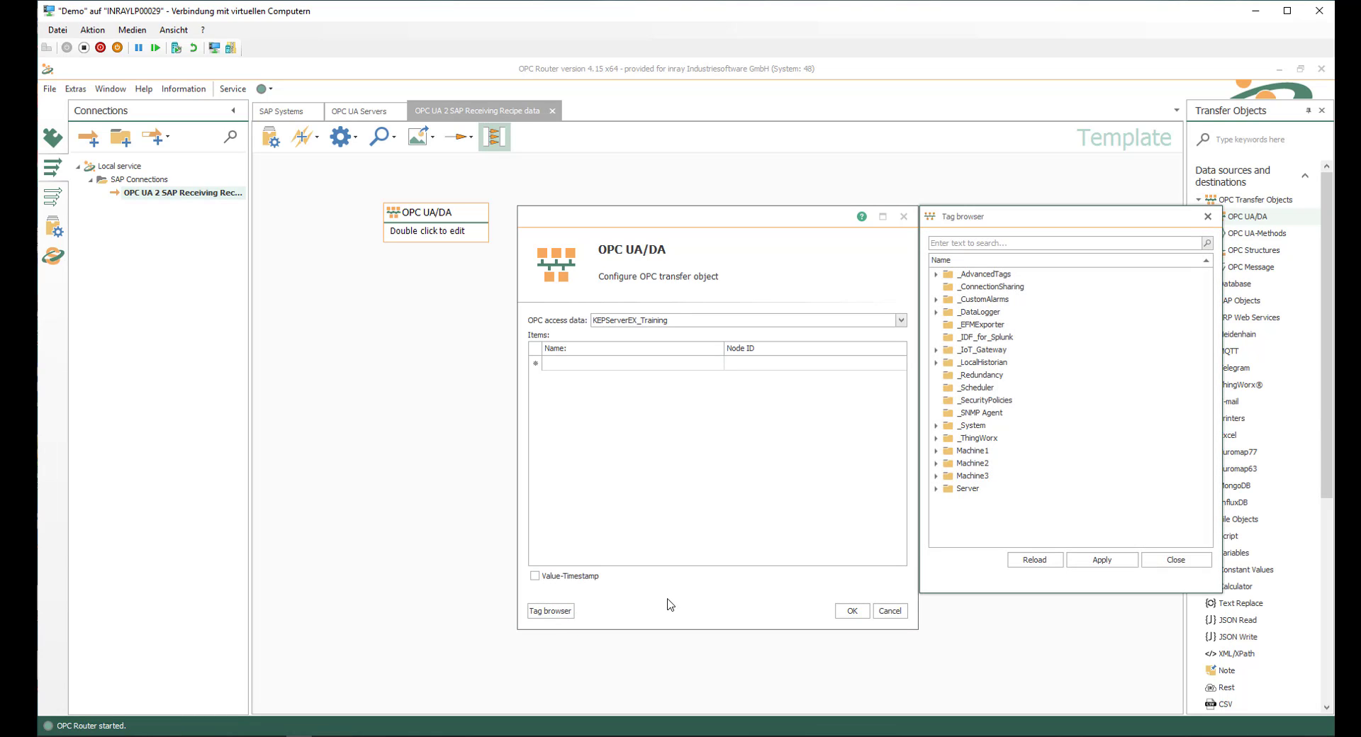
click(937, 452)
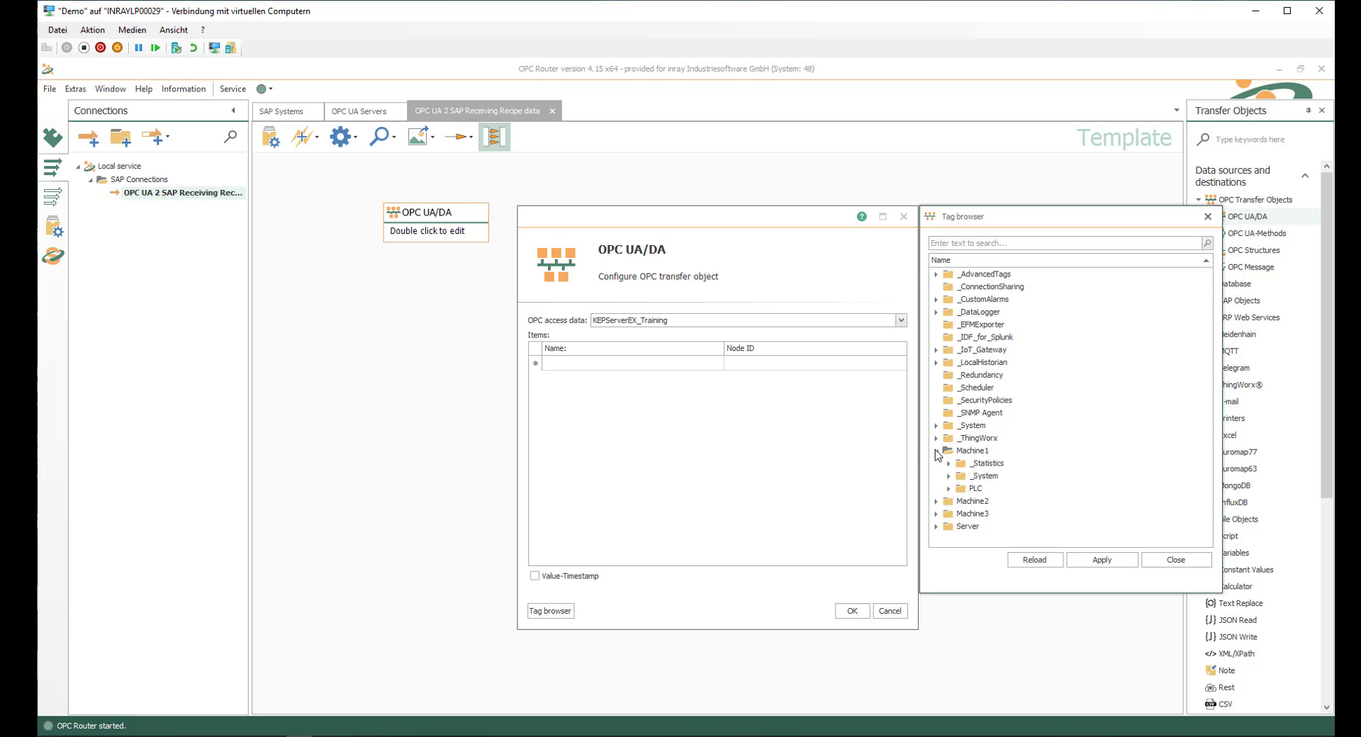
click(950, 490)
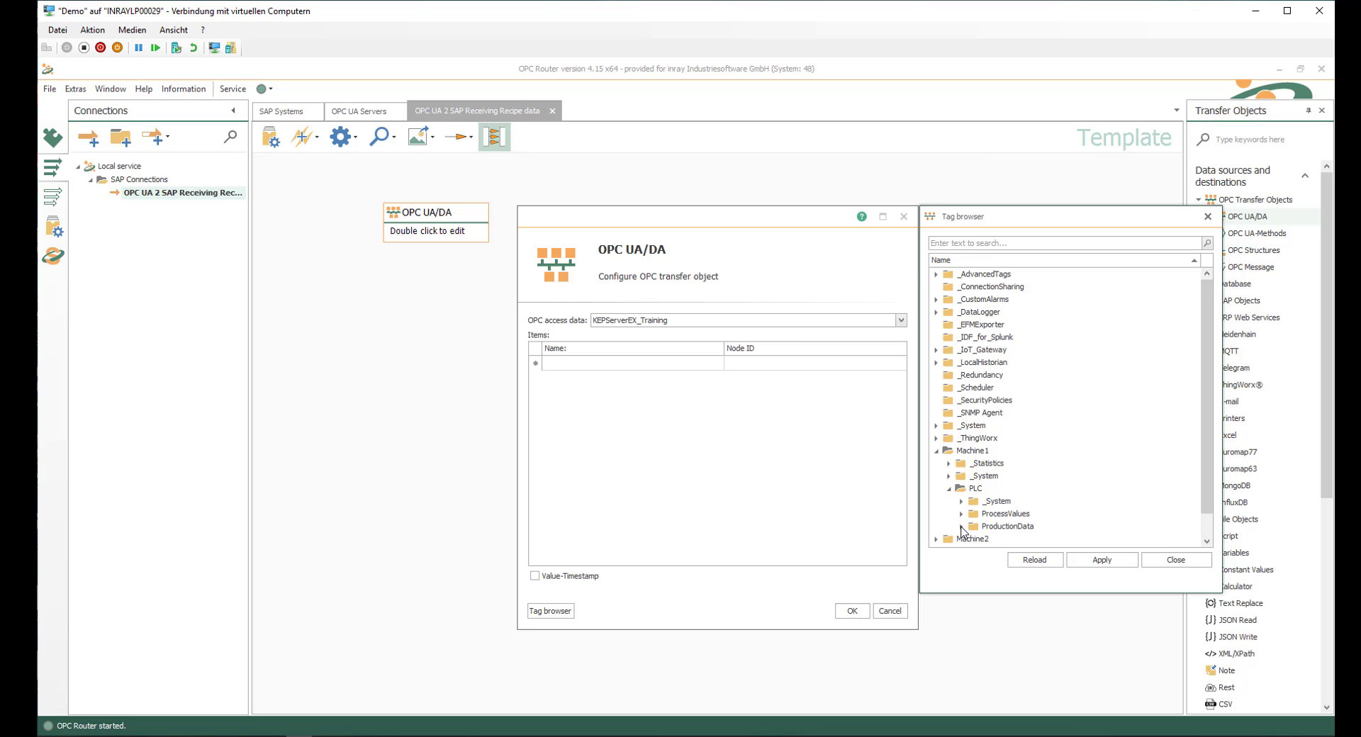
click(962, 528)
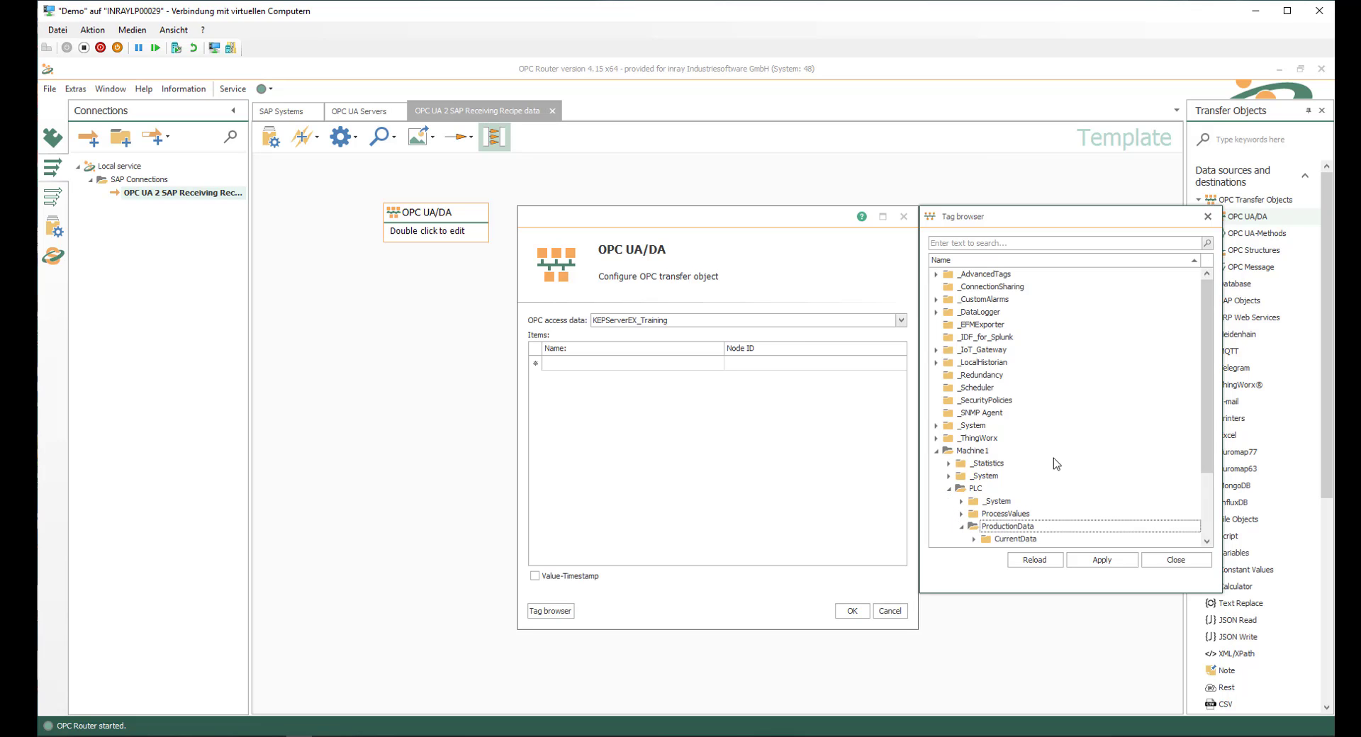
scroll(1053, 462, down, 2)
double_click(1009, 502)
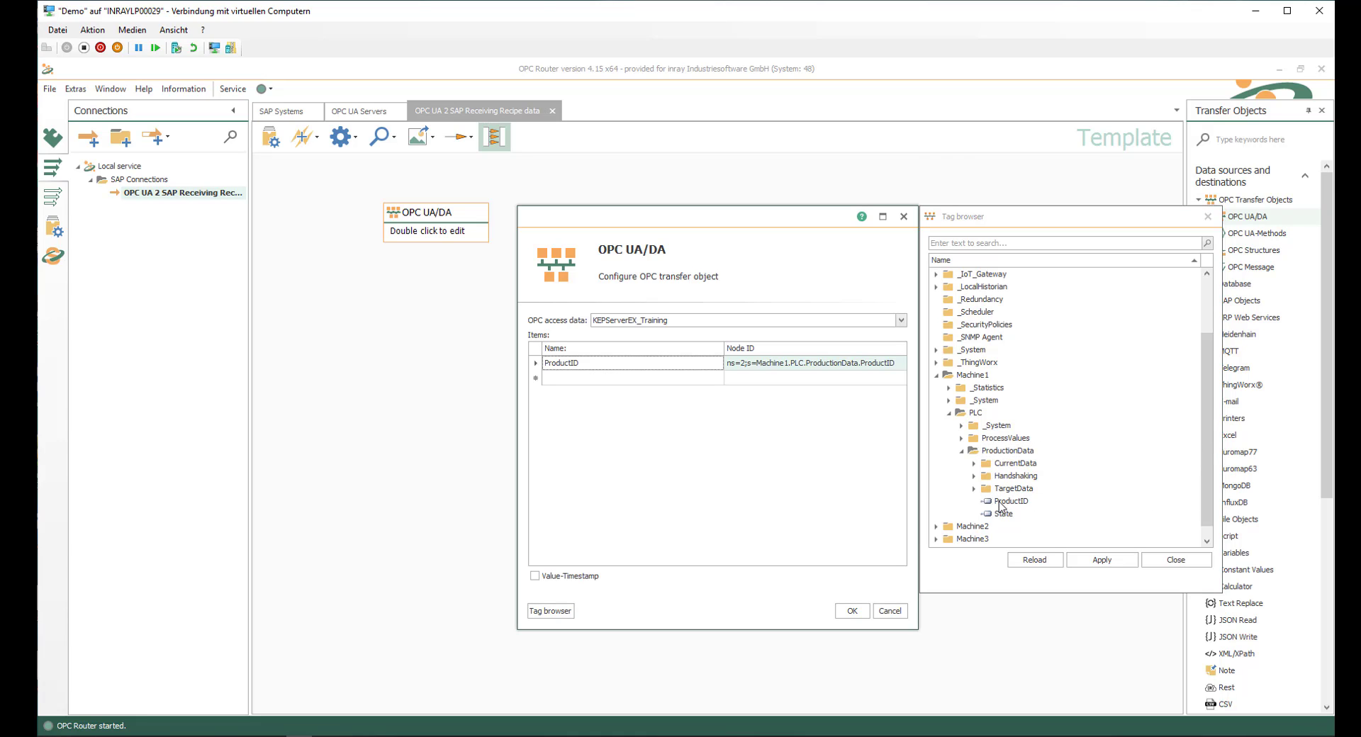
click(853, 611)
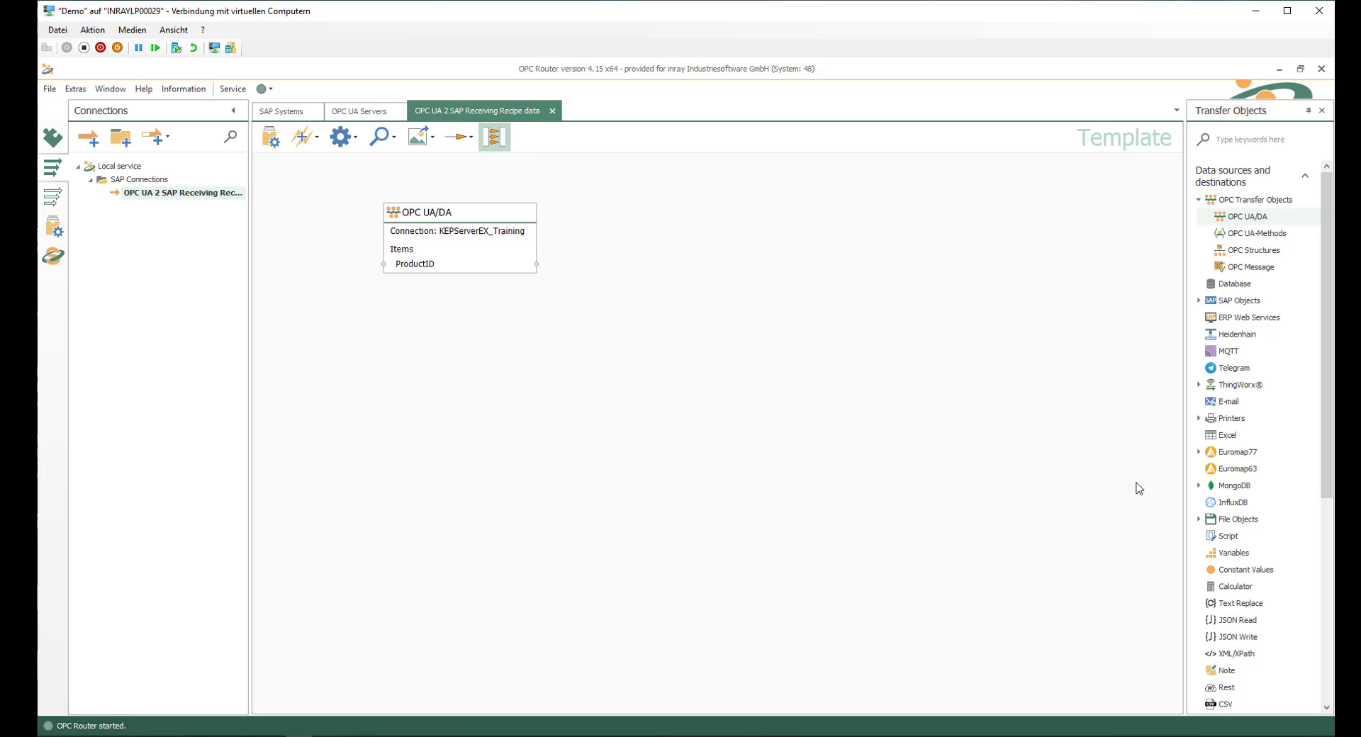
Step: Add an SAP RFC transfer object beside the OPC UA/DA object and set its SAP access data to SAP-SYS
click(1199, 302)
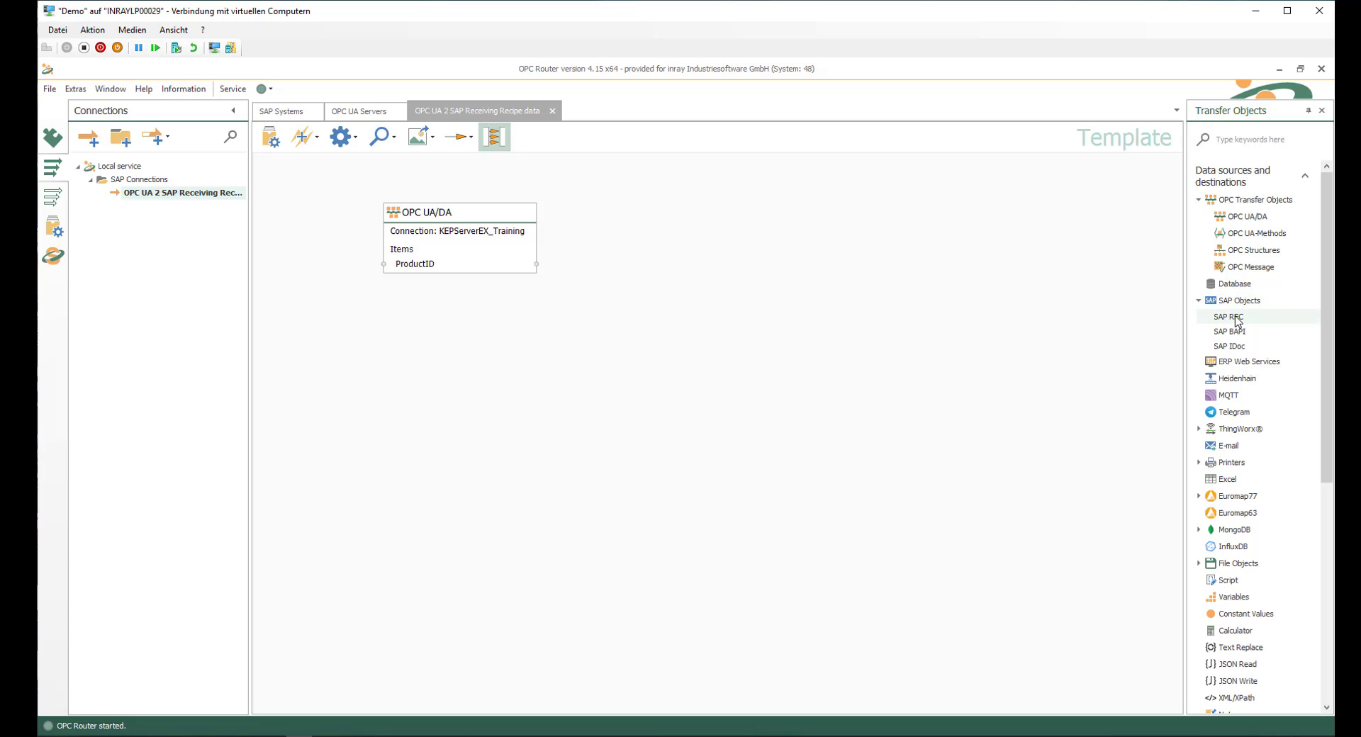
click(1237, 320)
drag(1238, 321, 688, 214)
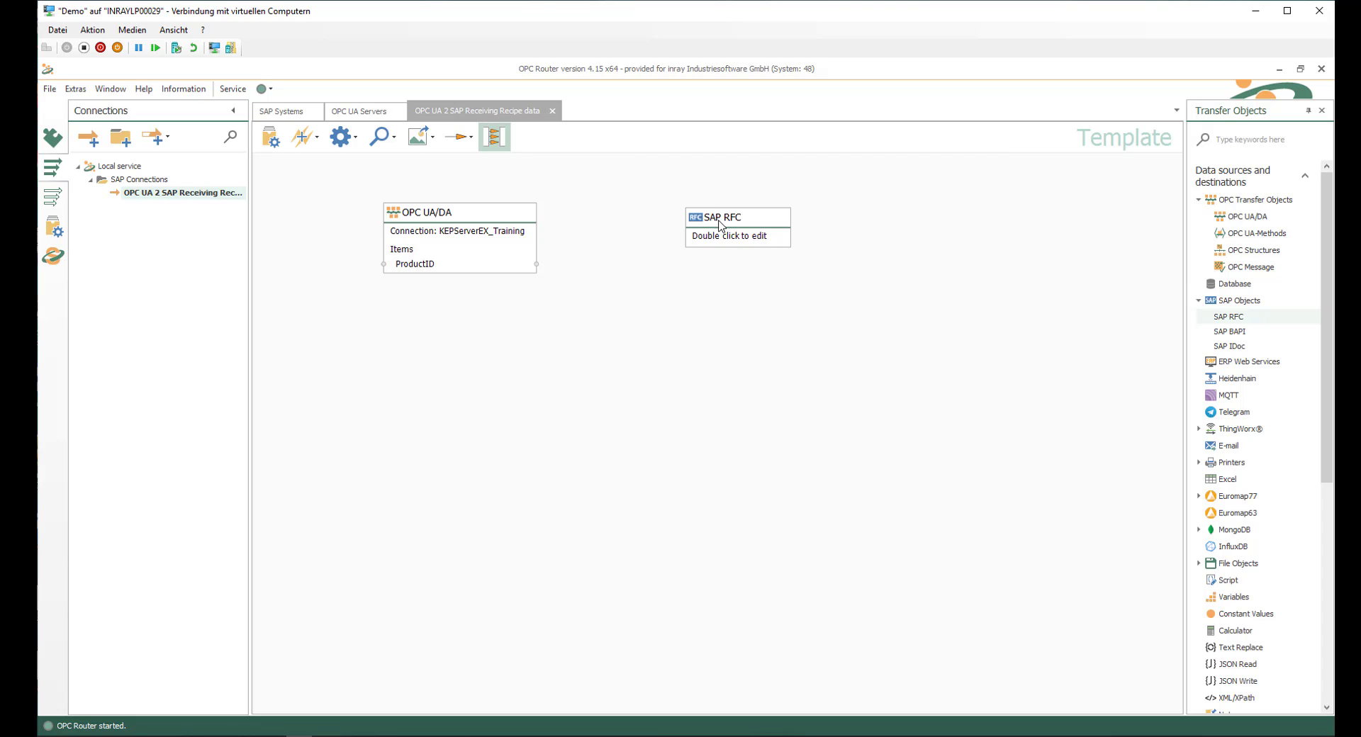
double_click(721, 225)
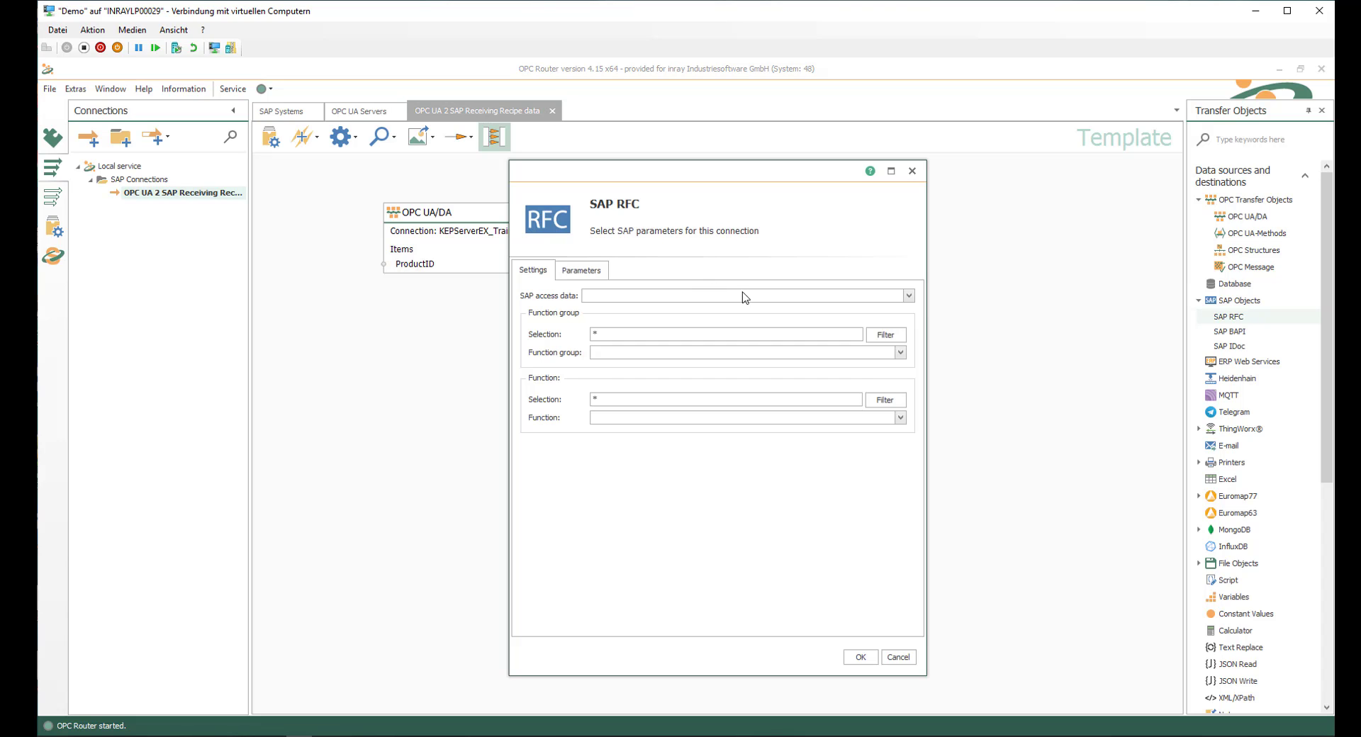
click(908, 296)
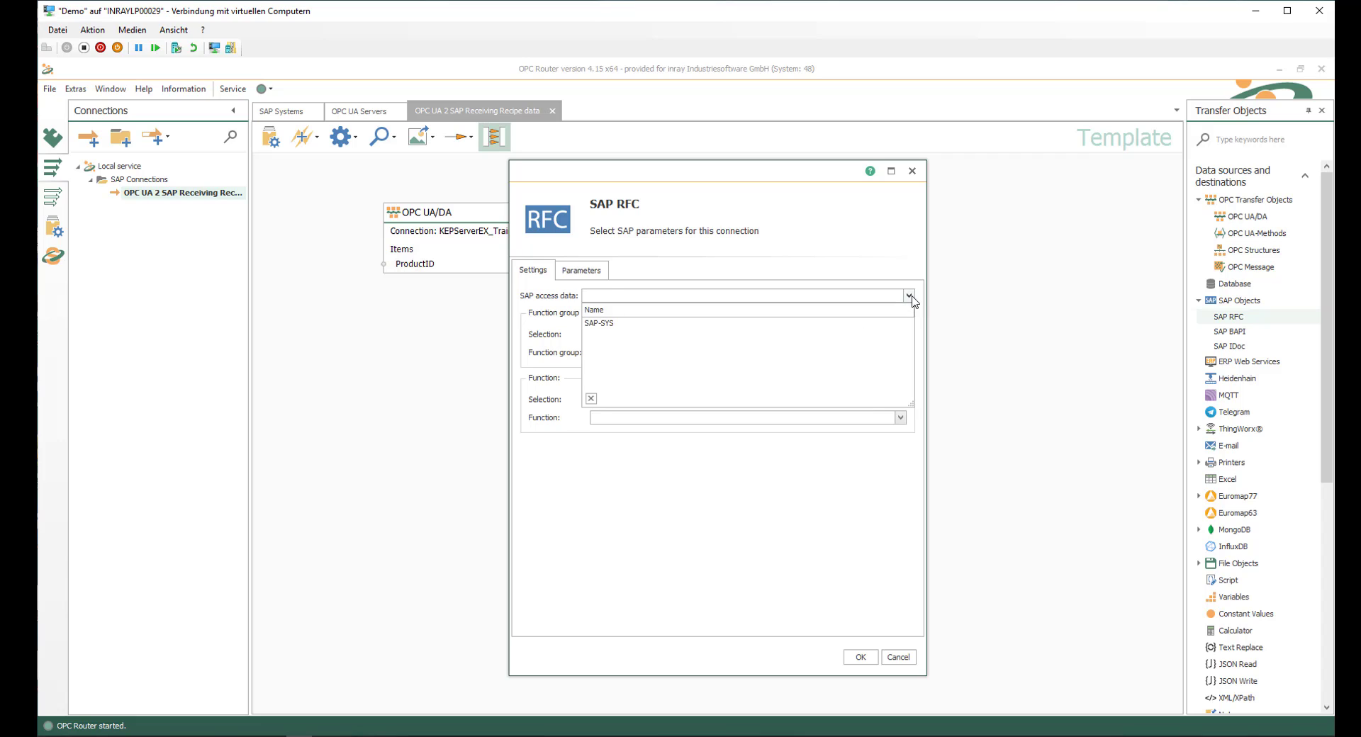
click(621, 325)
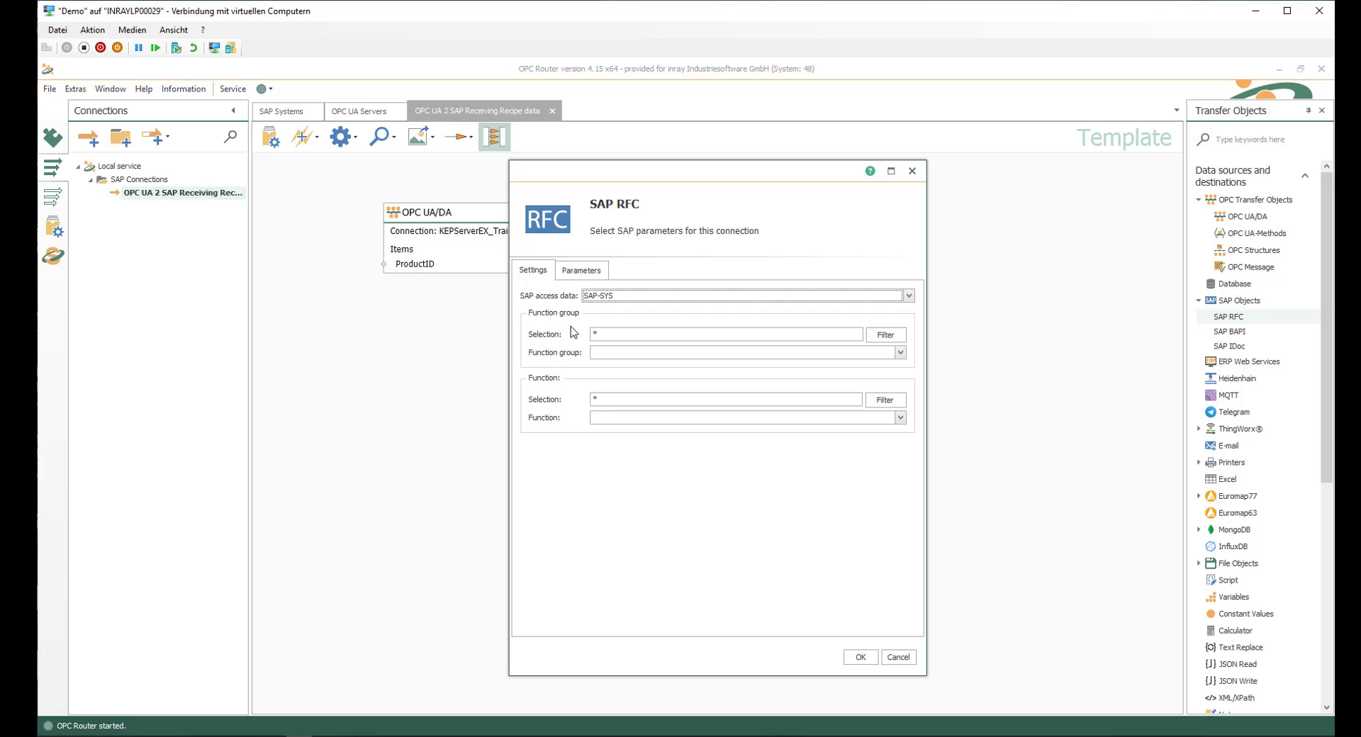
Step: Filter the RFC function groups by ZZ*, choose ZZ_I40 and select its function Z_GET_RECIPE_FOR_PRODUCT_ID
click(595, 335)
text(*)
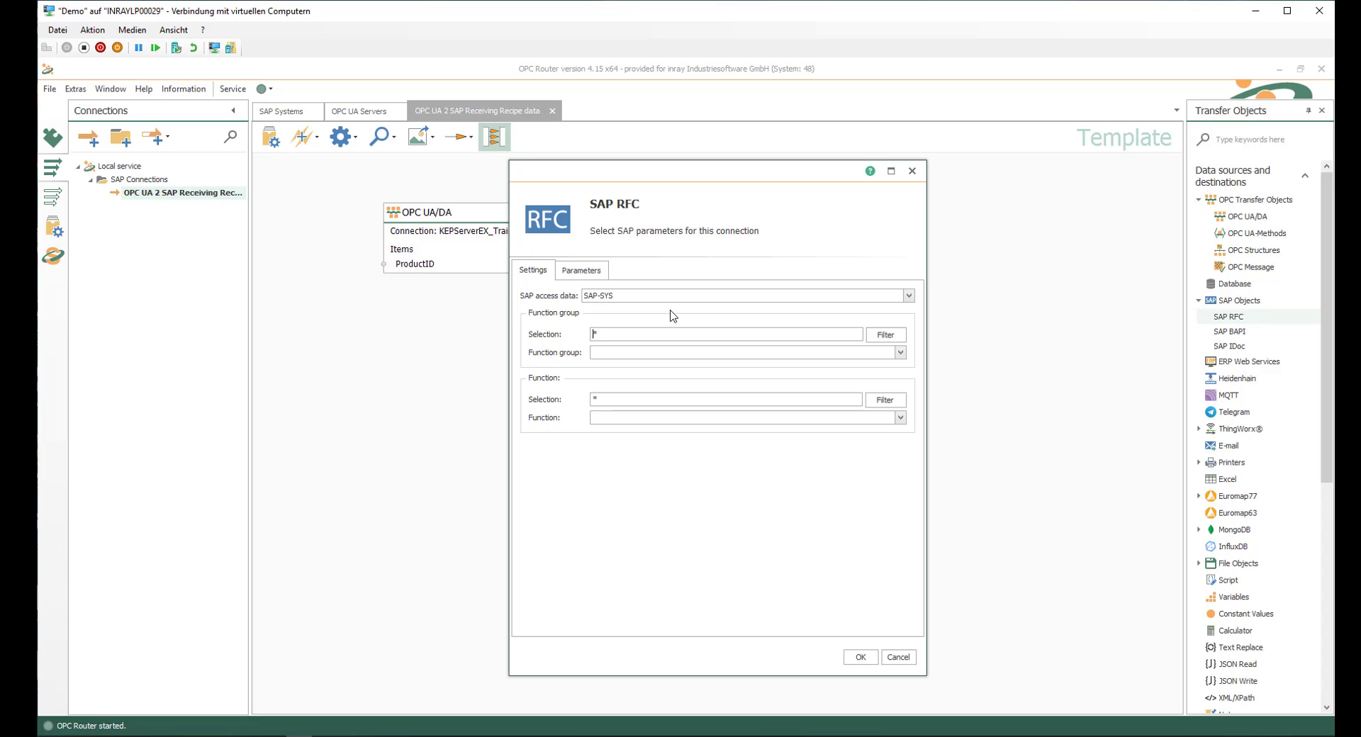
text(ZZ)
click(879, 337)
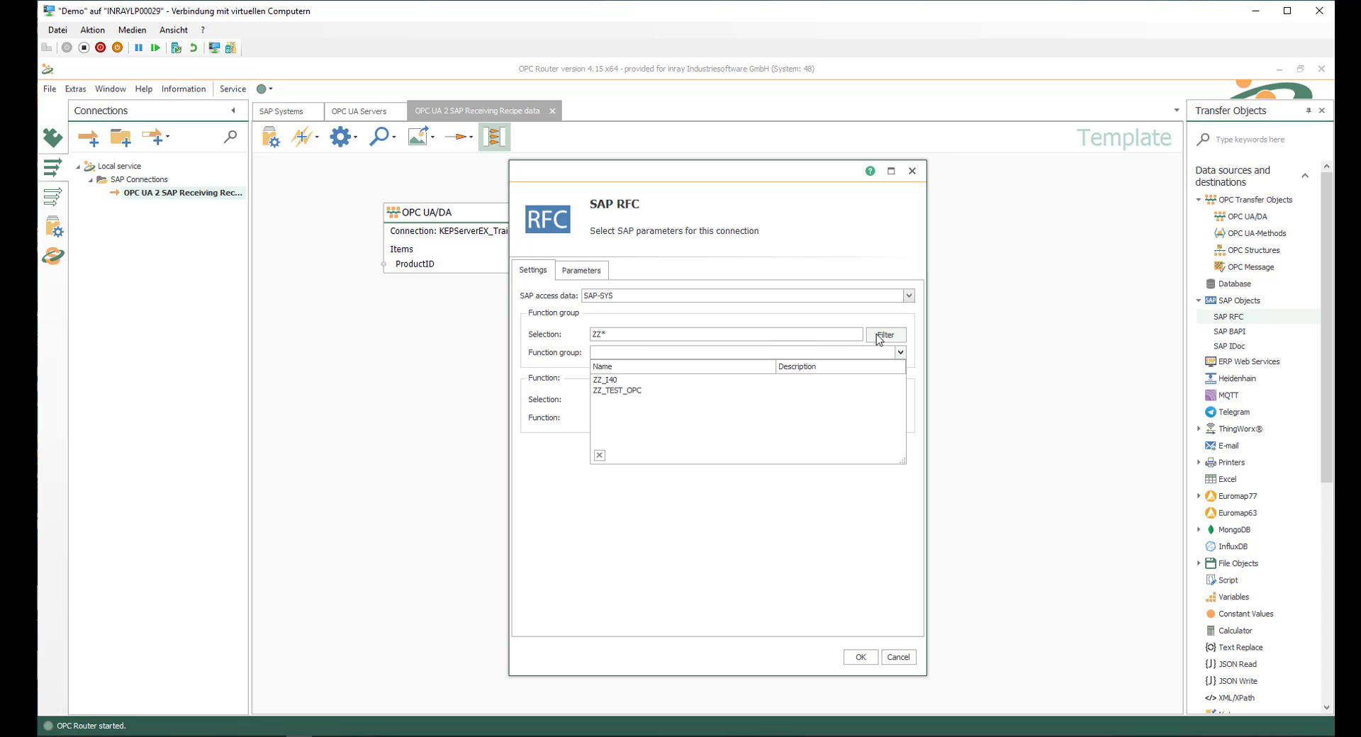
click(607, 380)
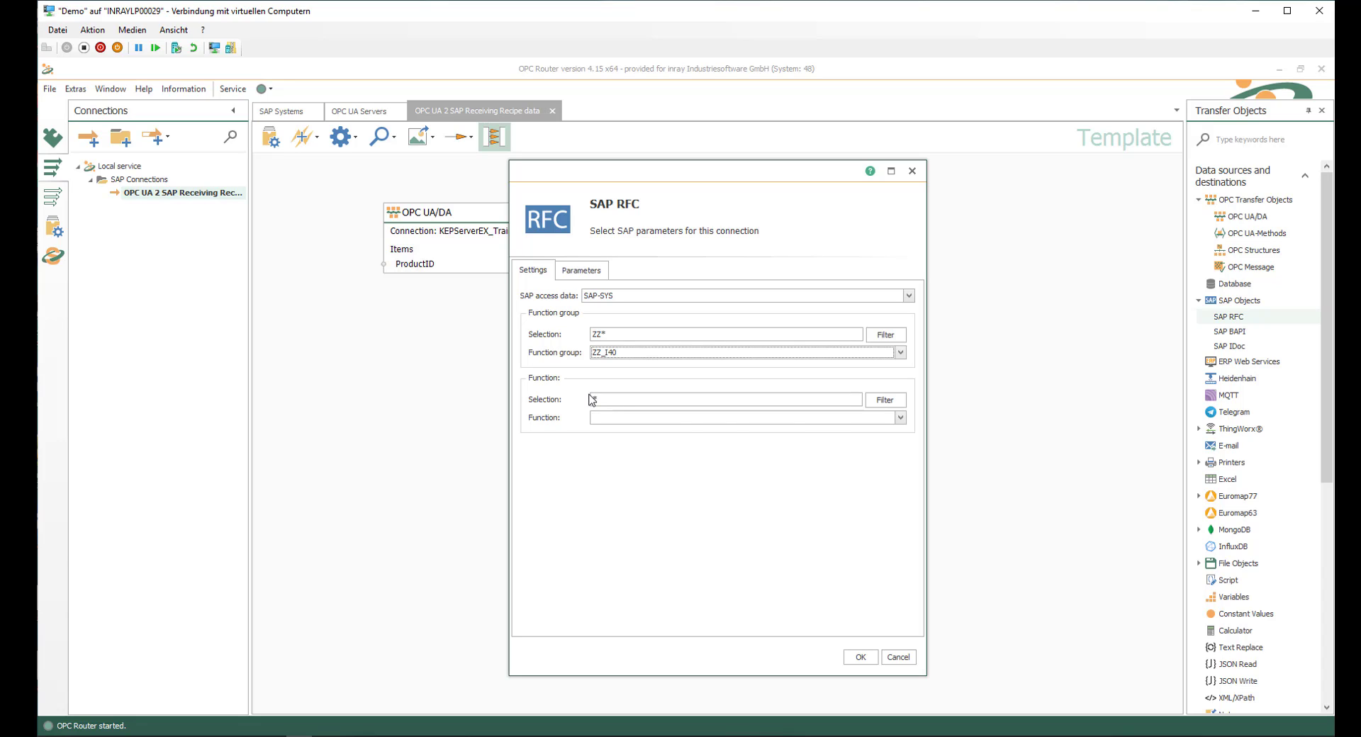
click(886, 401)
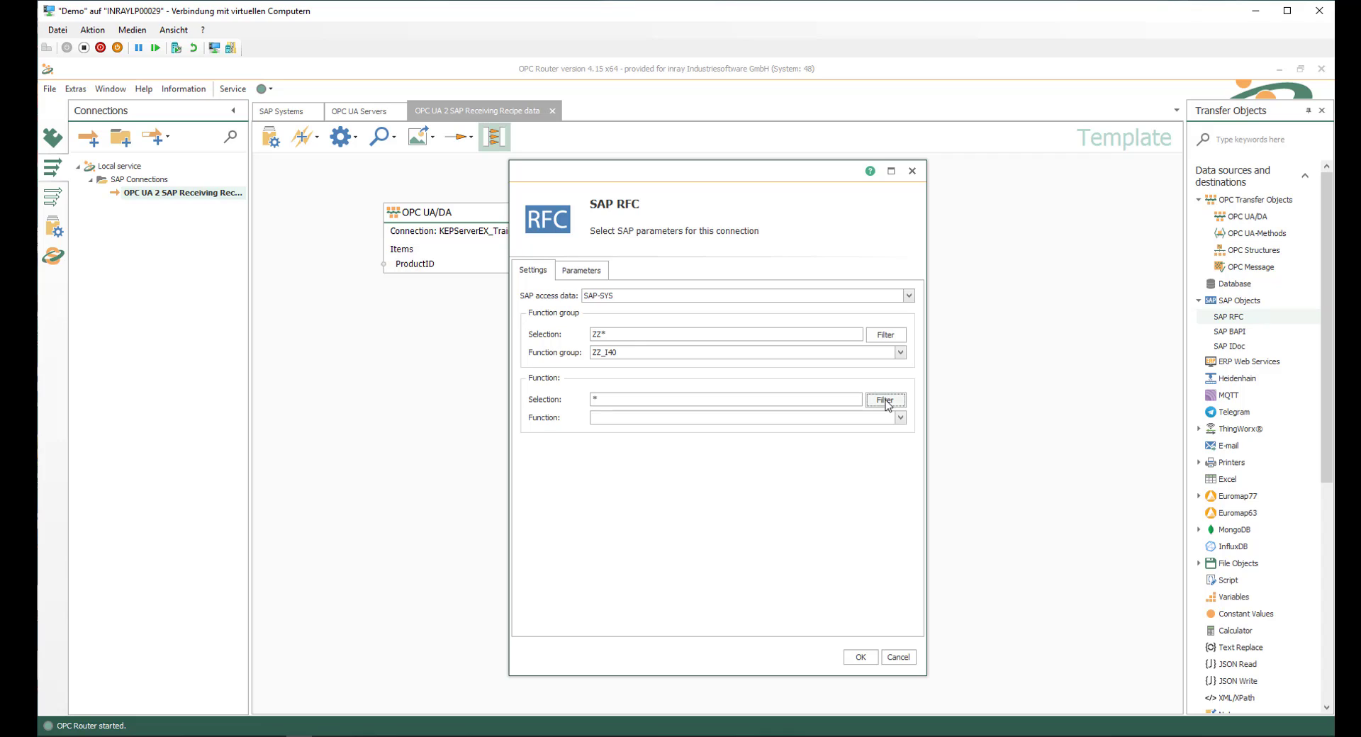
click(885, 401)
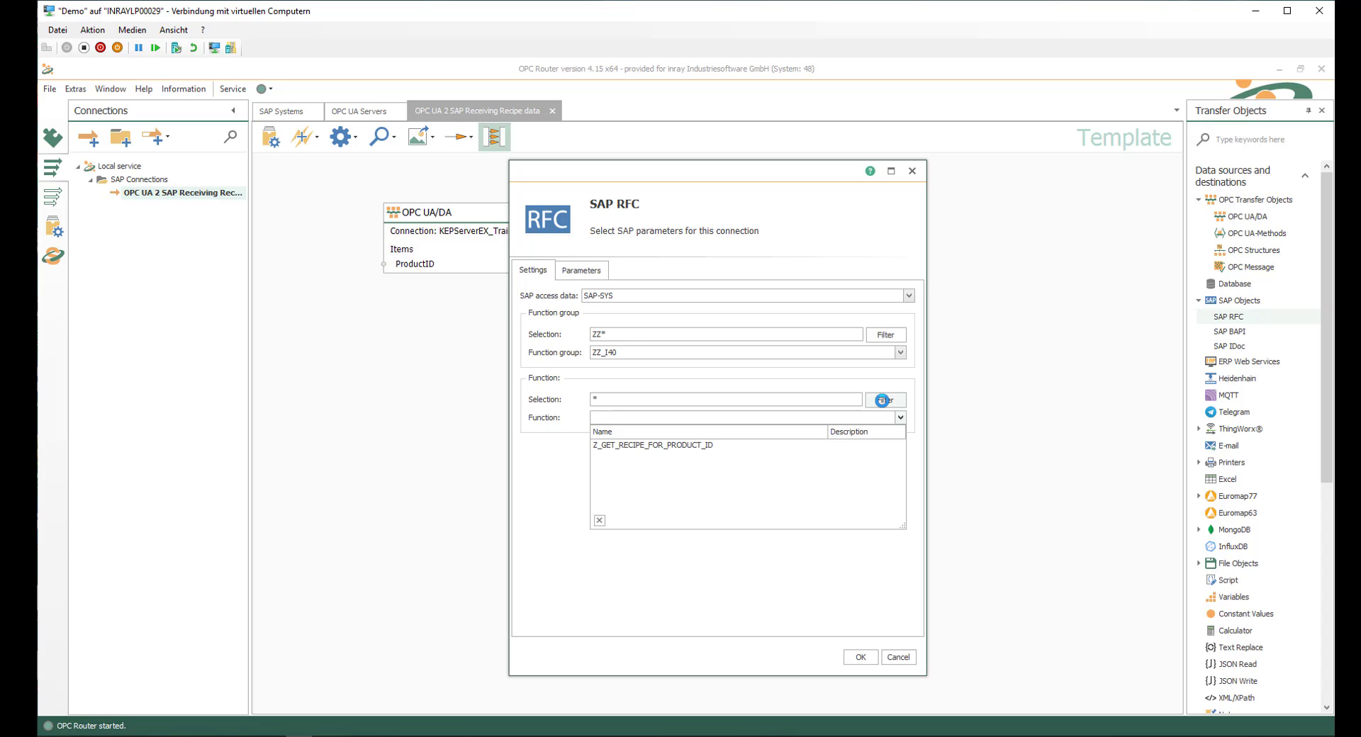
click(672, 446)
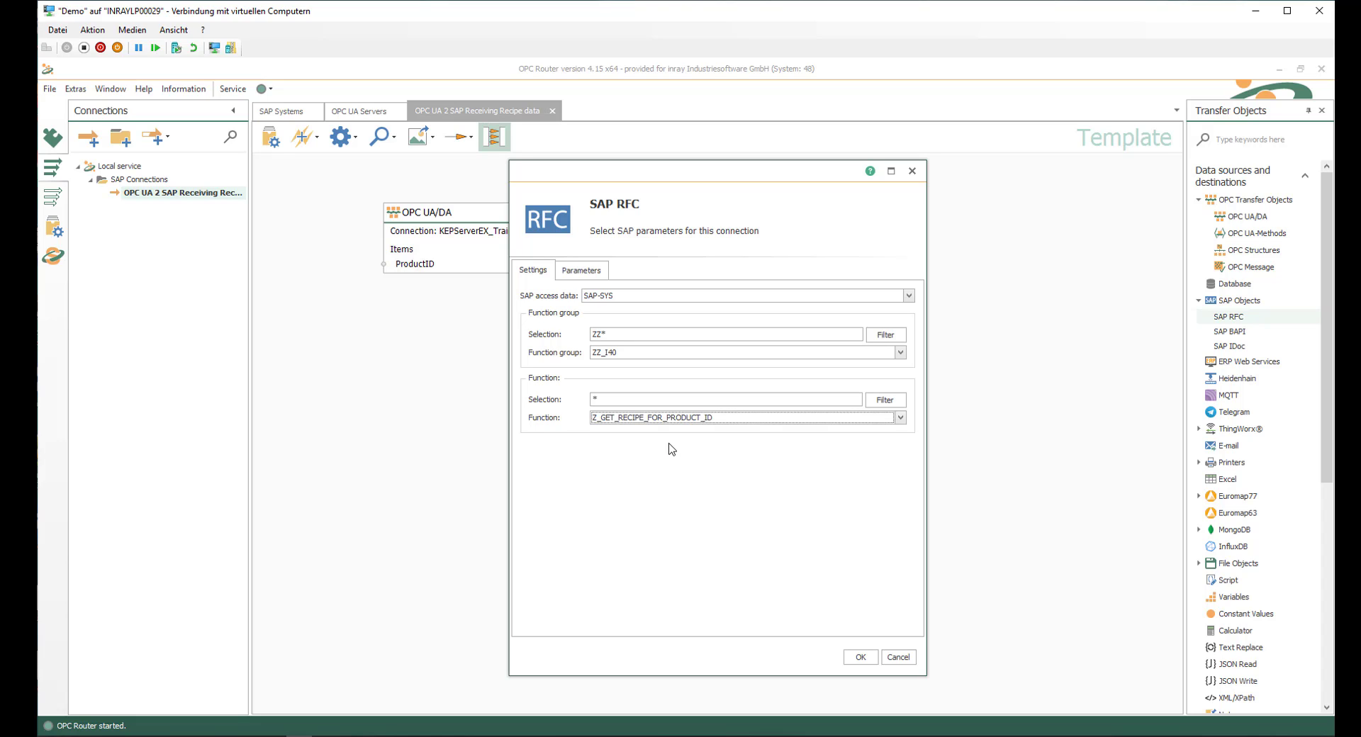
Step: Enable the RFC parameters I_PRODUCTID, RETURN.MESSAGE, E_PARA_COLORNO, E_PARA_ERRORCODE, E_PARA_LENGTH and E_PARA_WIDTH, and save the RFC configuration
click(585, 273)
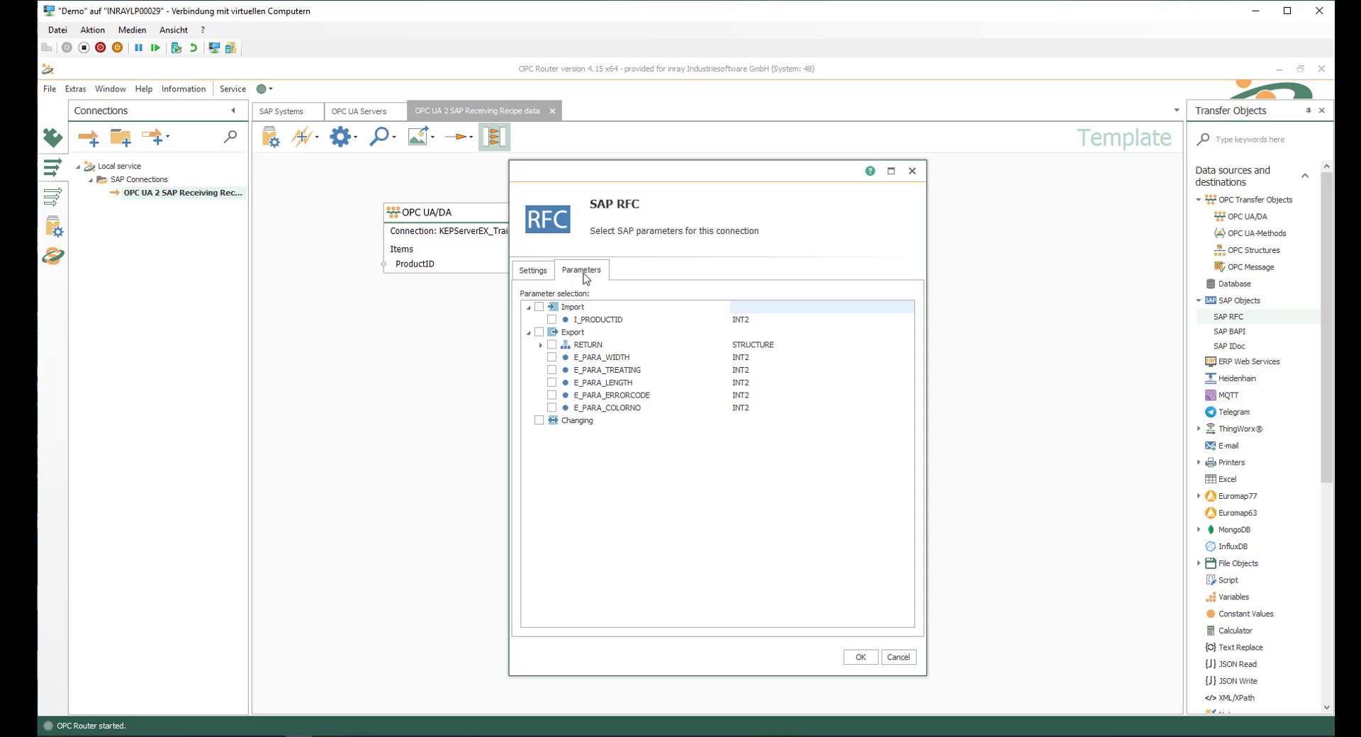
click(552, 319)
click(541, 347)
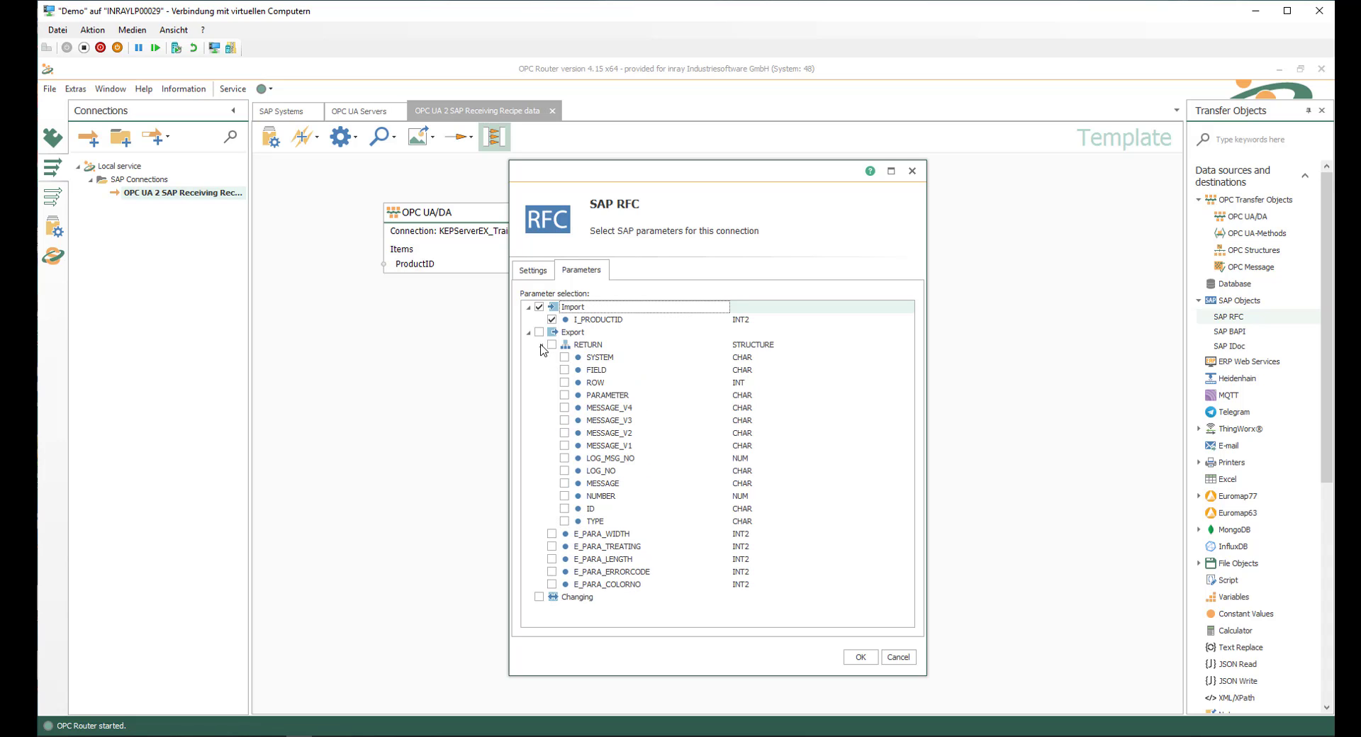
click(564, 484)
click(552, 586)
click(860, 659)
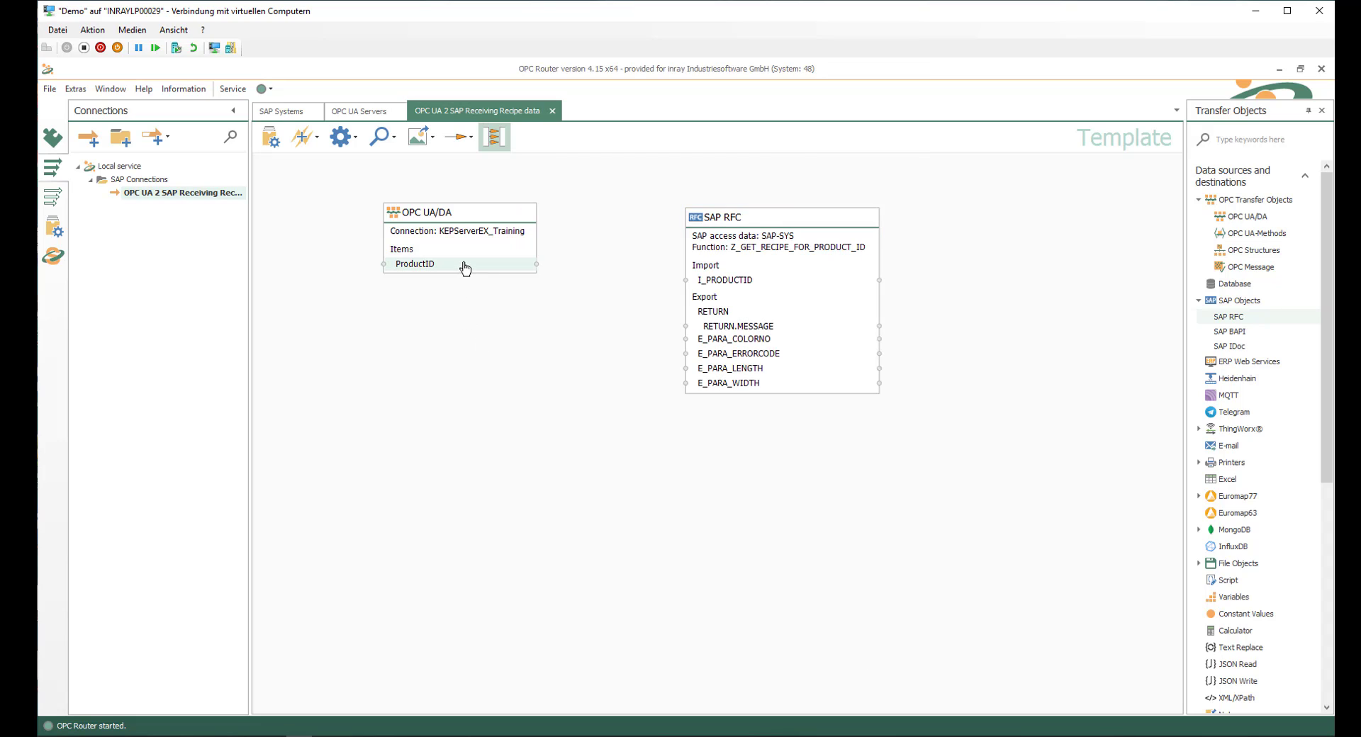
Step: Link the ProductID item to the RFC import I_PRODUCTID and shift the SAP RFC object slightly up
drag(464, 268, 734, 286)
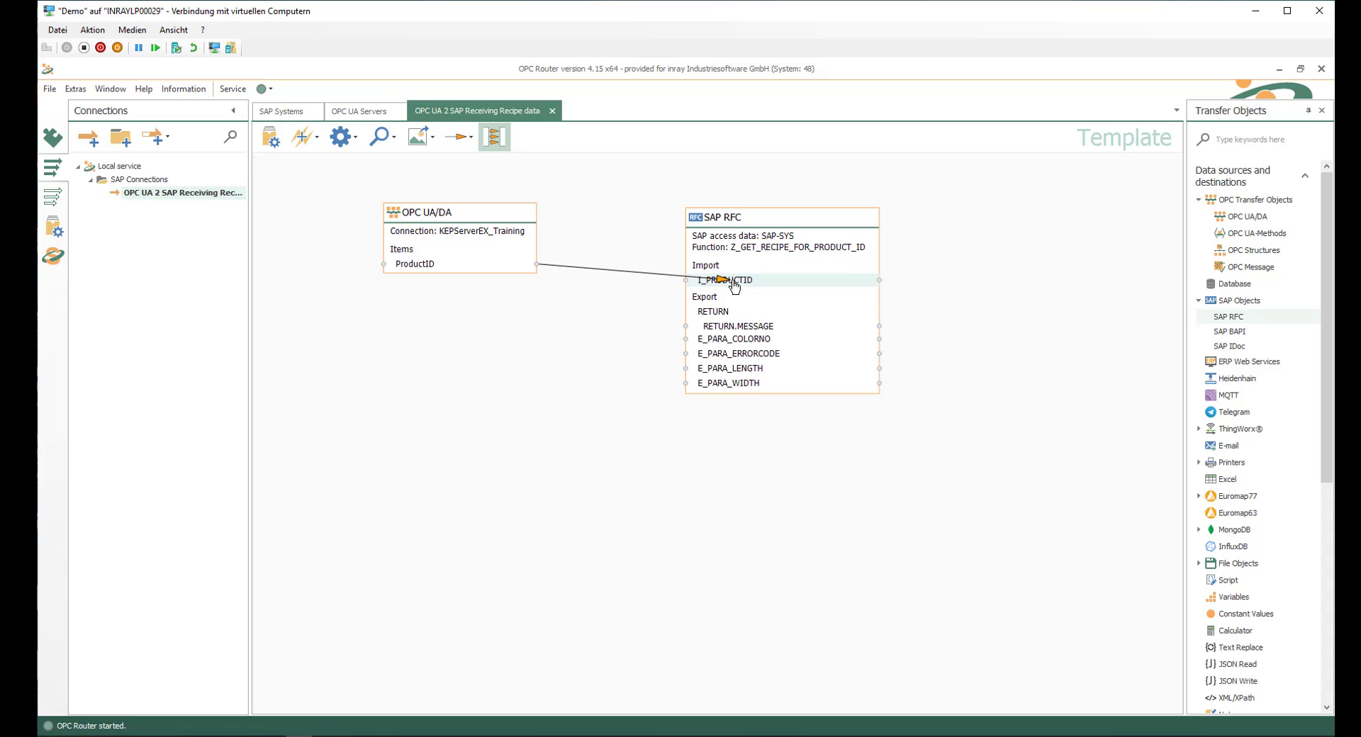
drag(735, 286, 735, 287)
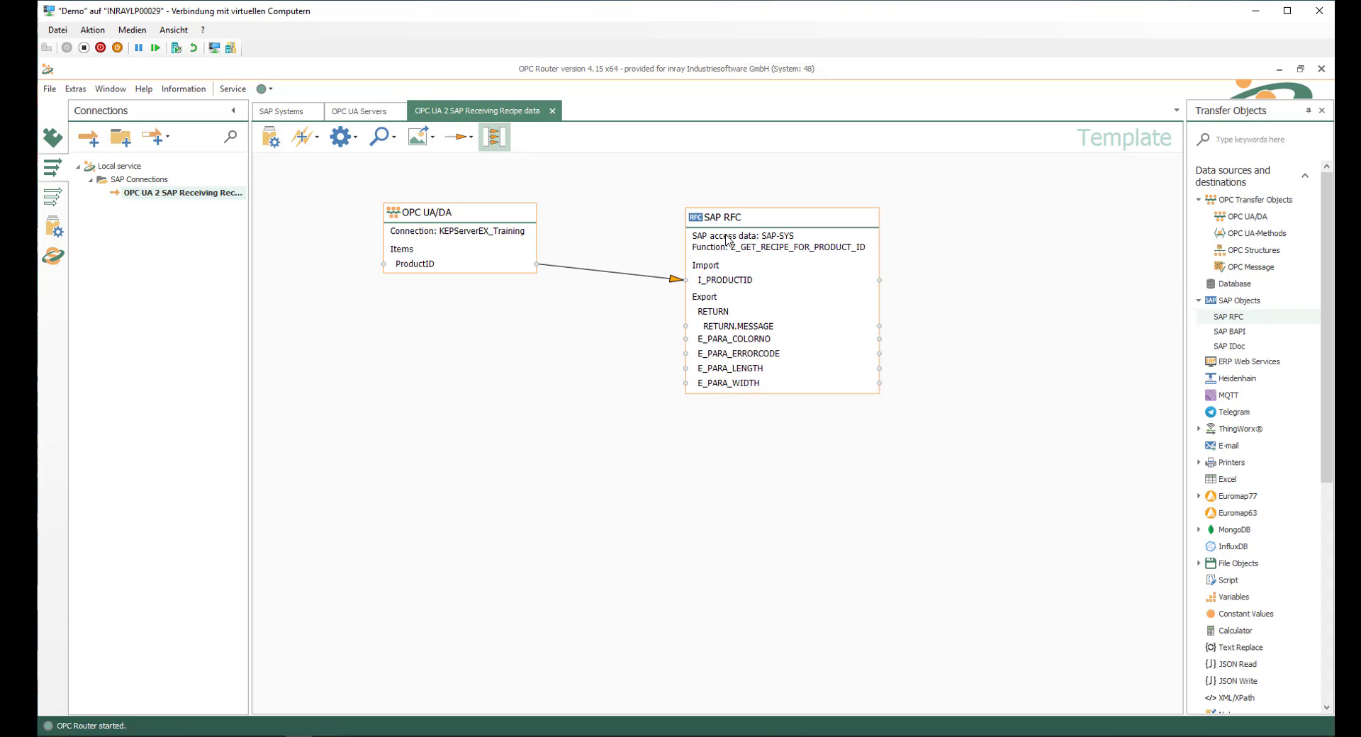
drag(727, 222, 721, 210)
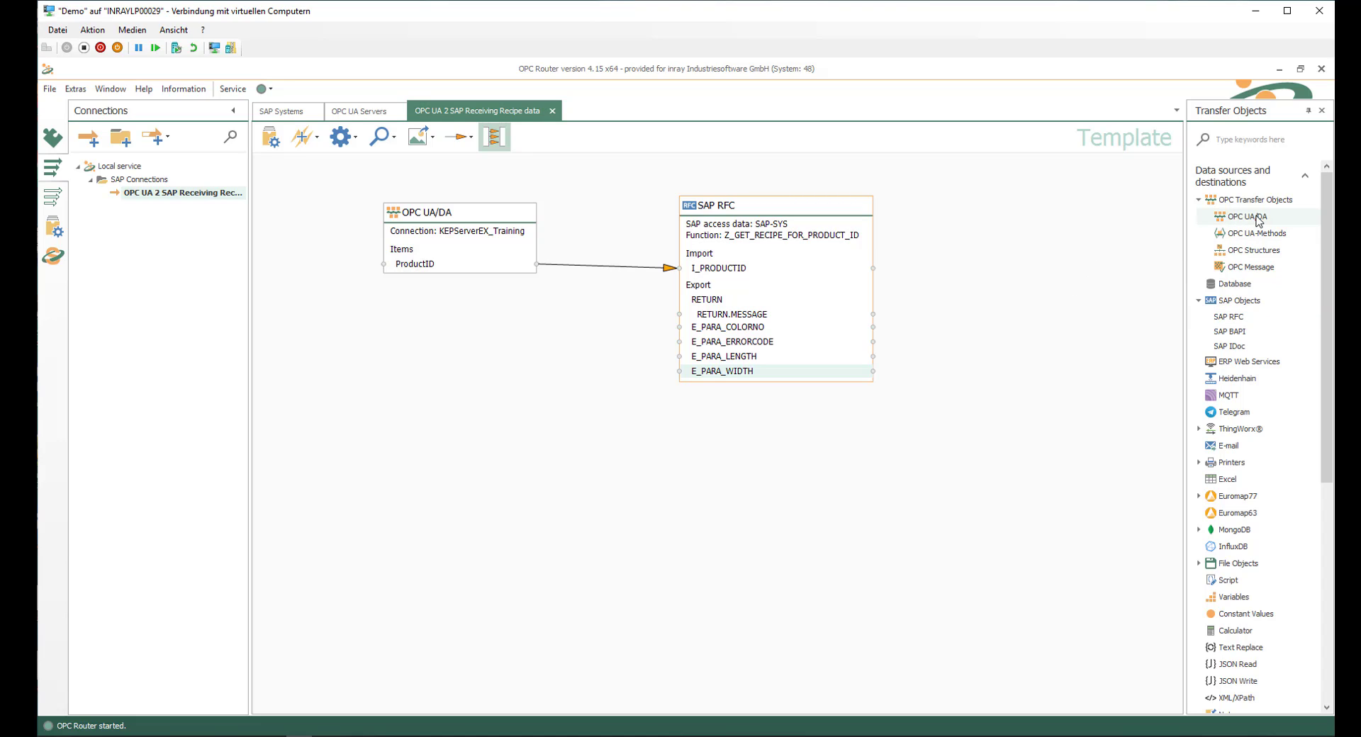
Step: Add a second OPC UA/DA transfer object beyond the SAP RFC object and set its OPC access data to KEPServerEX_Training
drag(1225, 216, 987, 302)
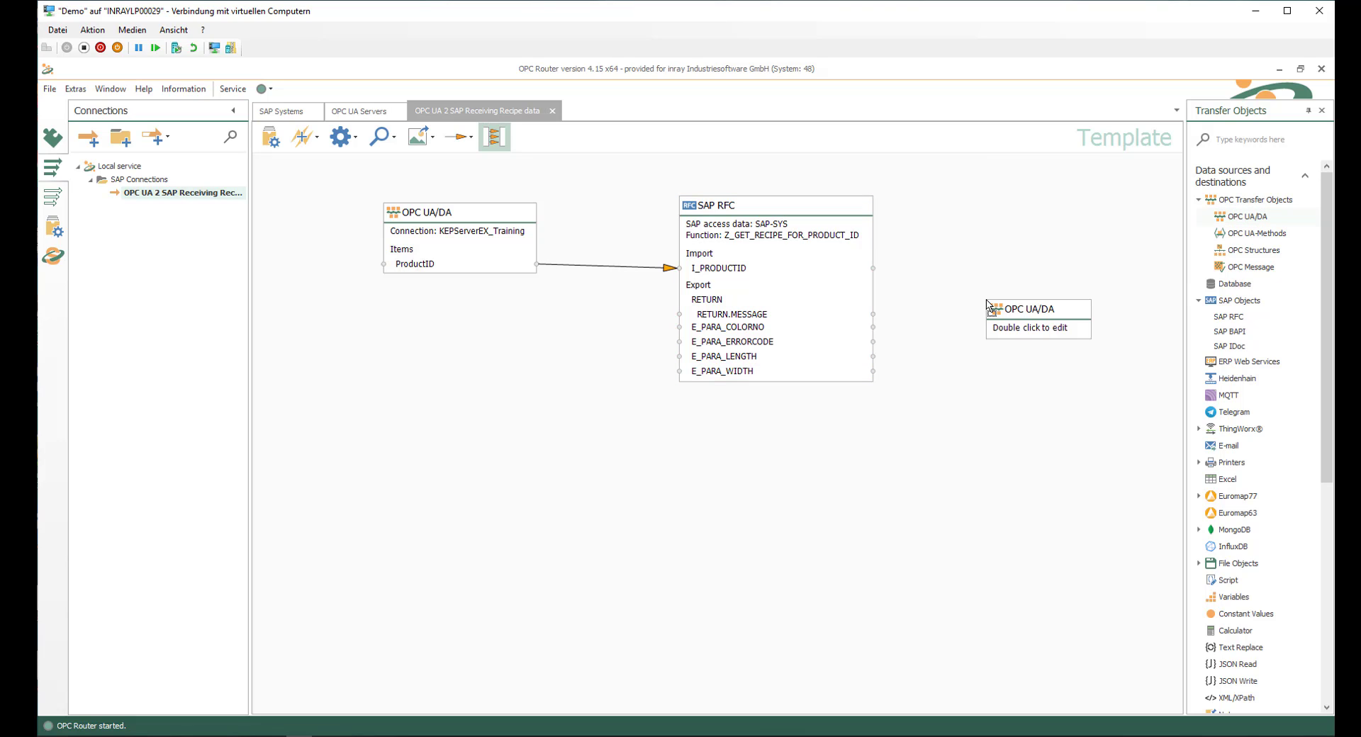
double_click(1026, 312)
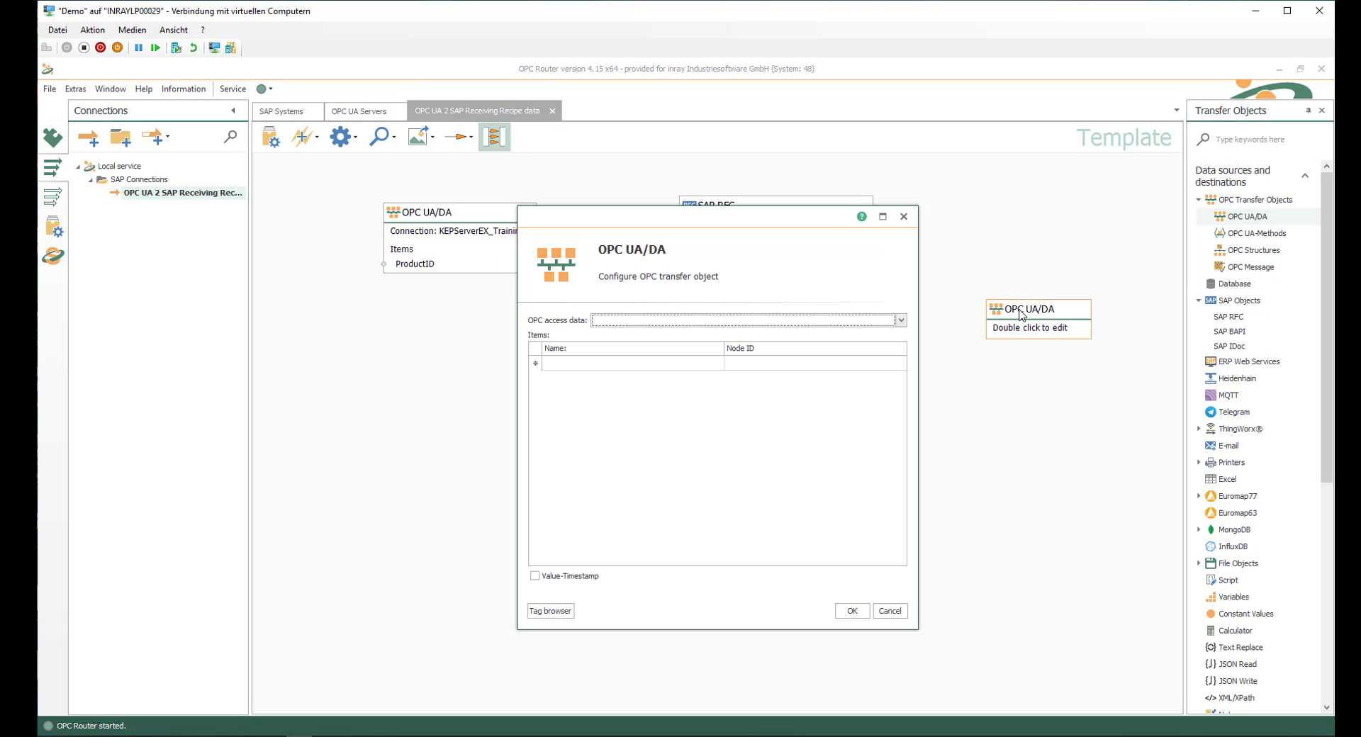
click(902, 321)
click(715, 351)
Step: Add TargetWidth, TargetLength, TargetColorNo, SAP_ErrorCode and SAP_ErrorMessage from Machine1 > PLC > ProductionData > TargetData as items and save the OPC UA/DA object
click(551, 612)
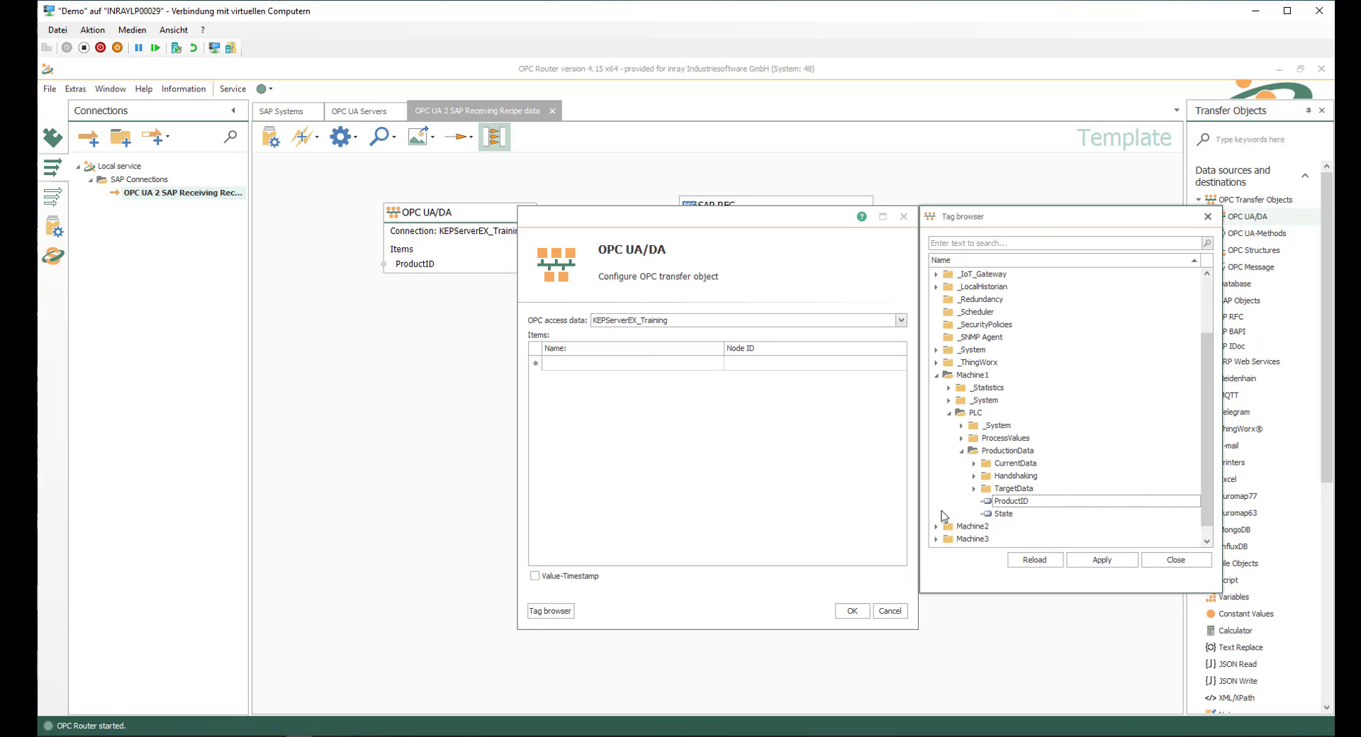
click(976, 489)
scroll(1103, 525, down, 2)
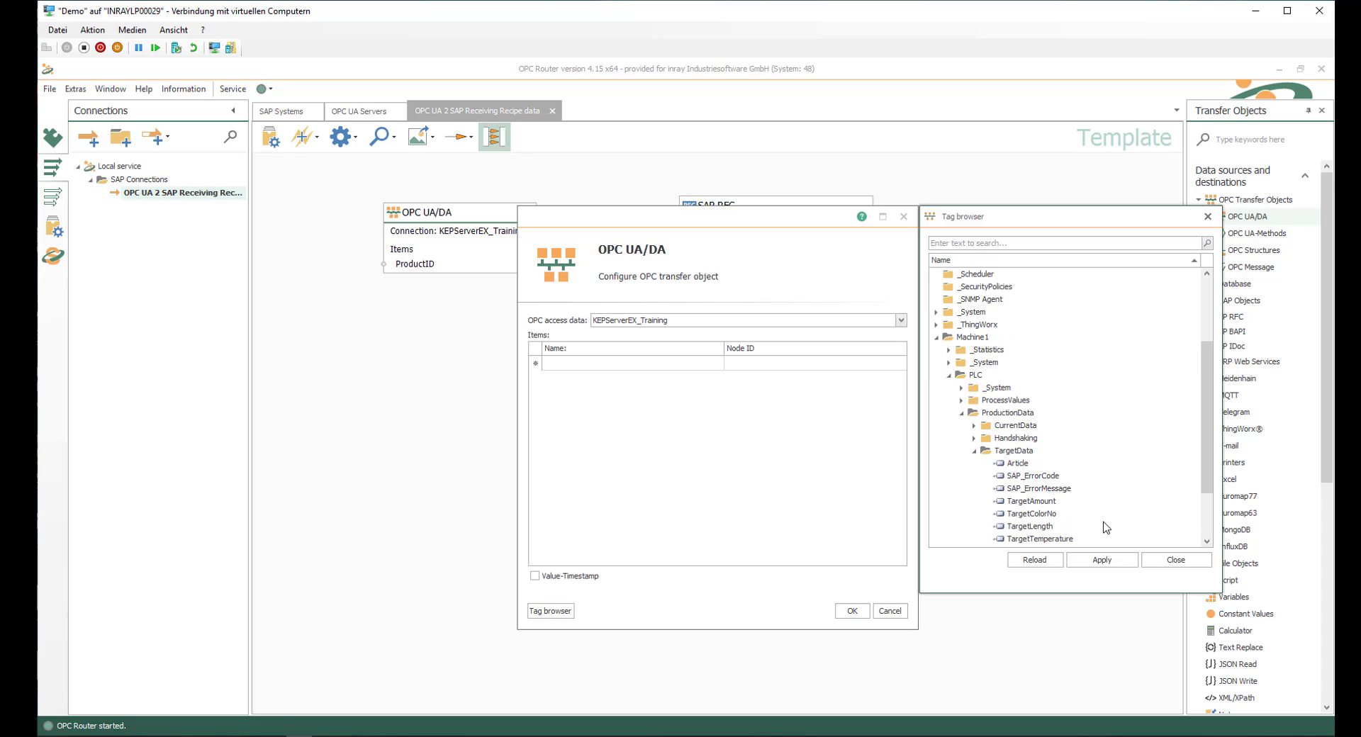
click(1103, 526)
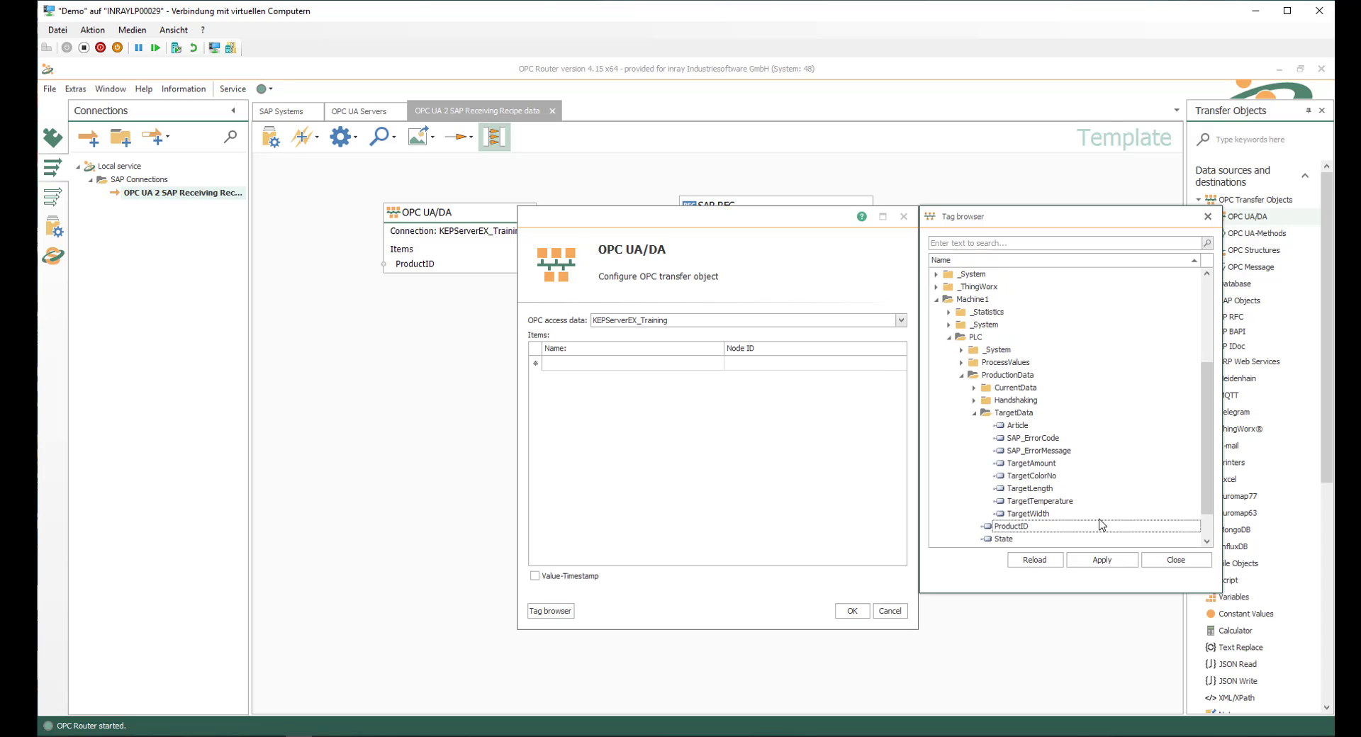
double_click(1038, 515)
double_click(1040, 489)
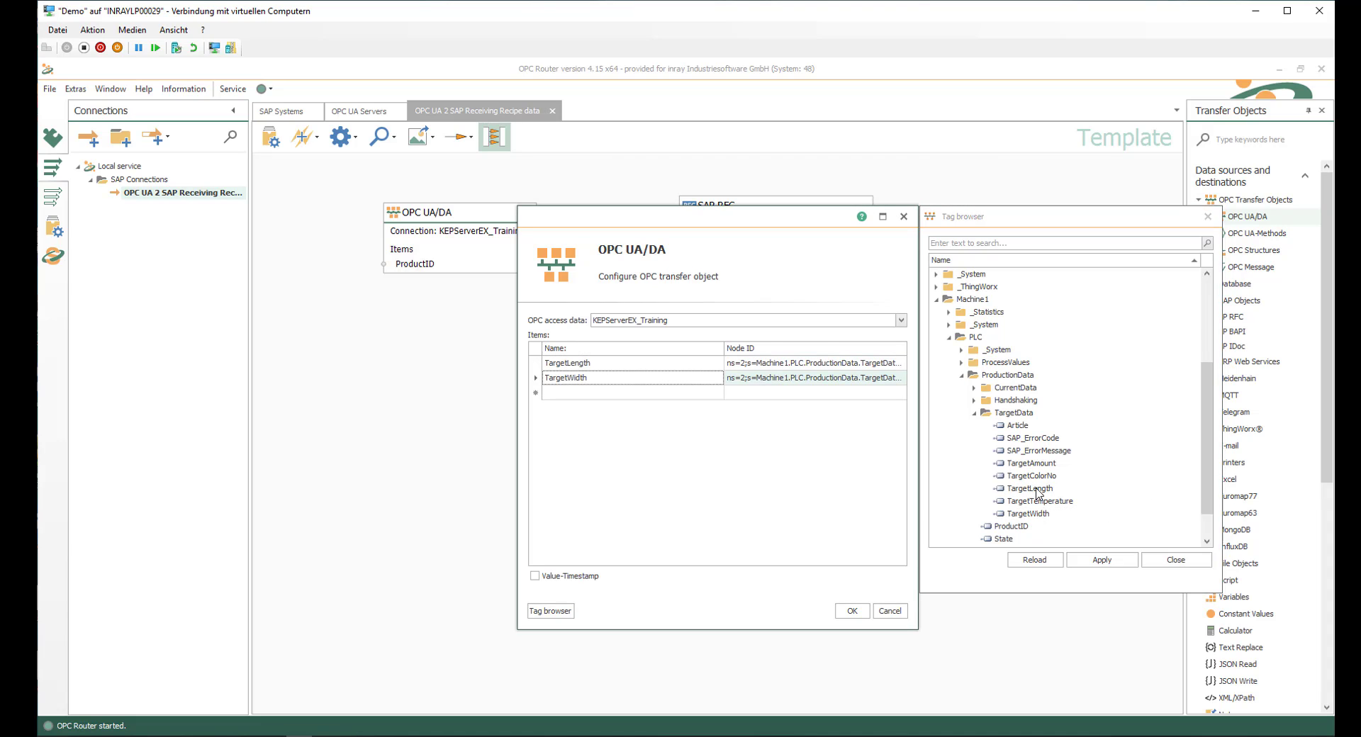
click(1040, 479)
double_click(1040, 479)
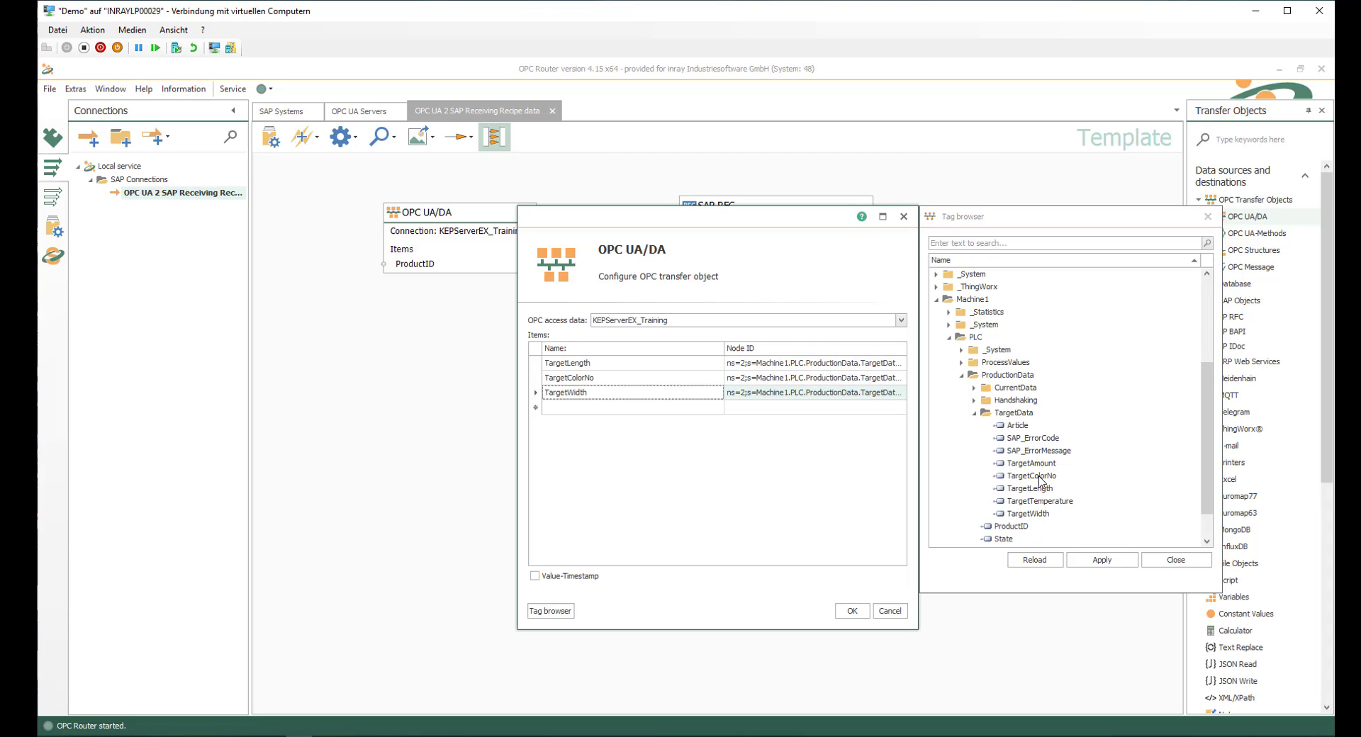
double_click(1038, 440)
double_click(1040, 452)
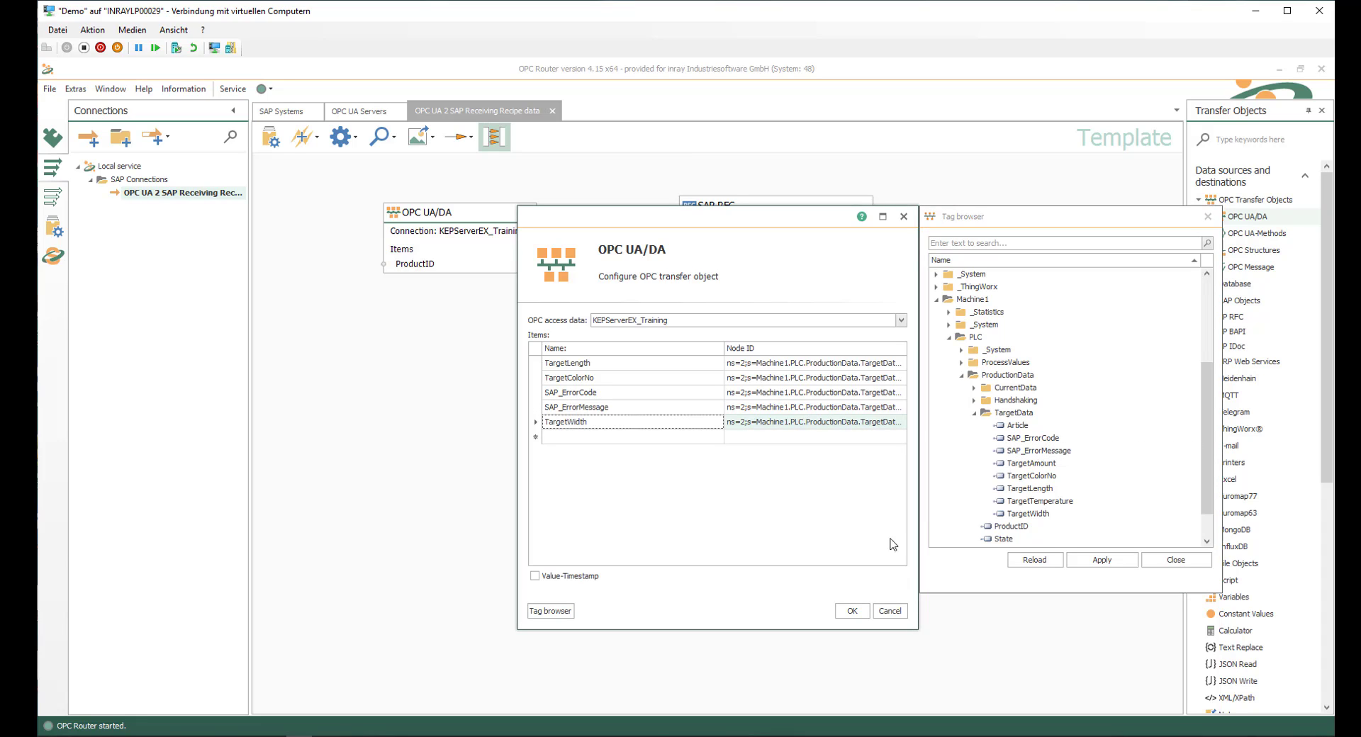
click(854, 612)
click(856, 611)
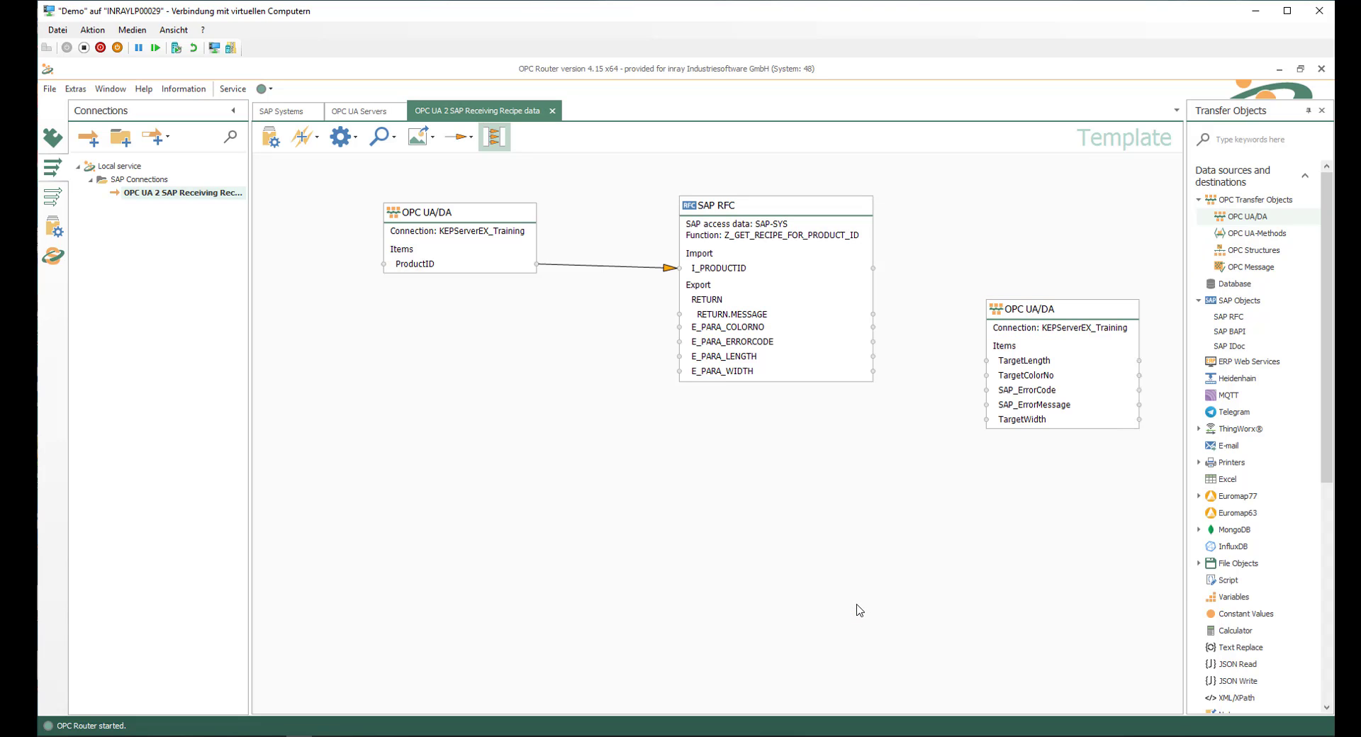
Step: Link RETURN.MESSAGE, E_PARA_COLORNO, E_PARA_ERRORCODE, E_PARA_LENGTH and E_PARA_WIDTH to SAP_ErrorMessage, TargetColorNo, SAP_ErrorCode, TargetLength and TargetWidth respectively
drag(1028, 314, 1015, 267)
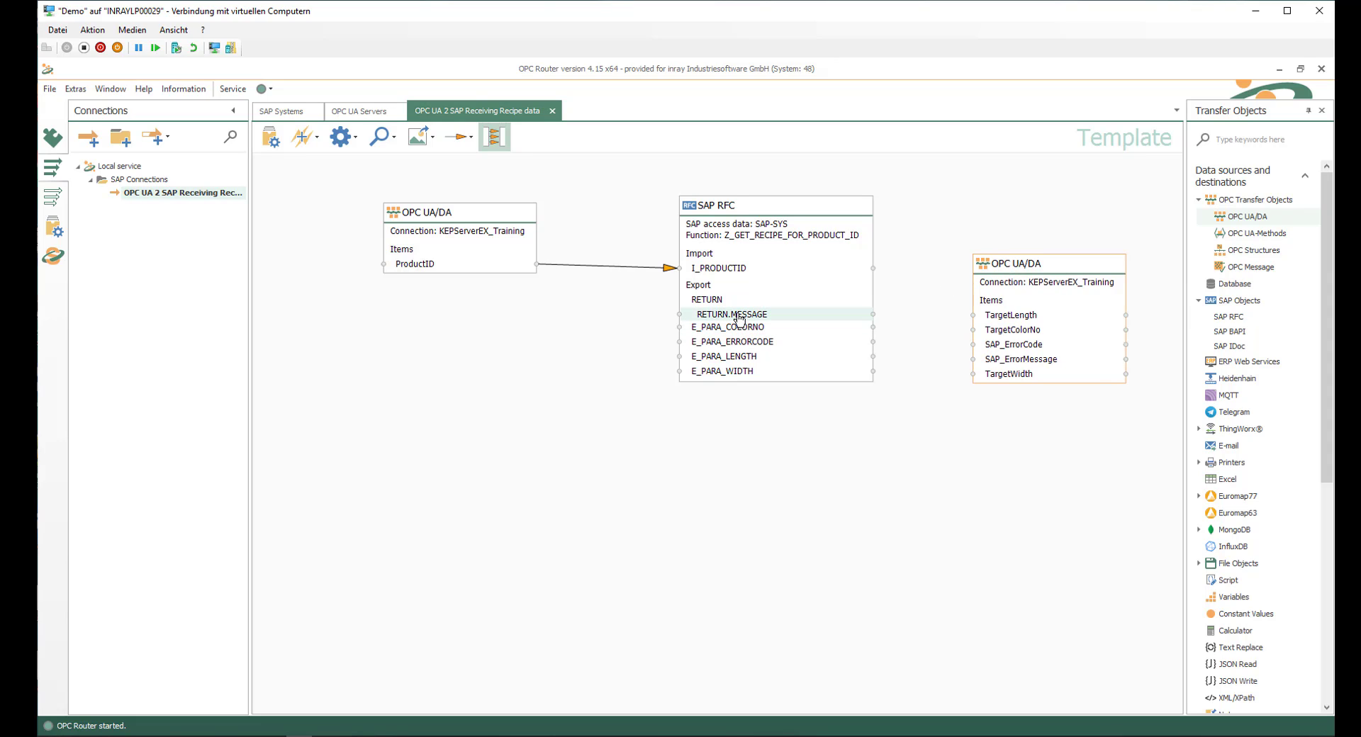
drag(738, 315, 1026, 365)
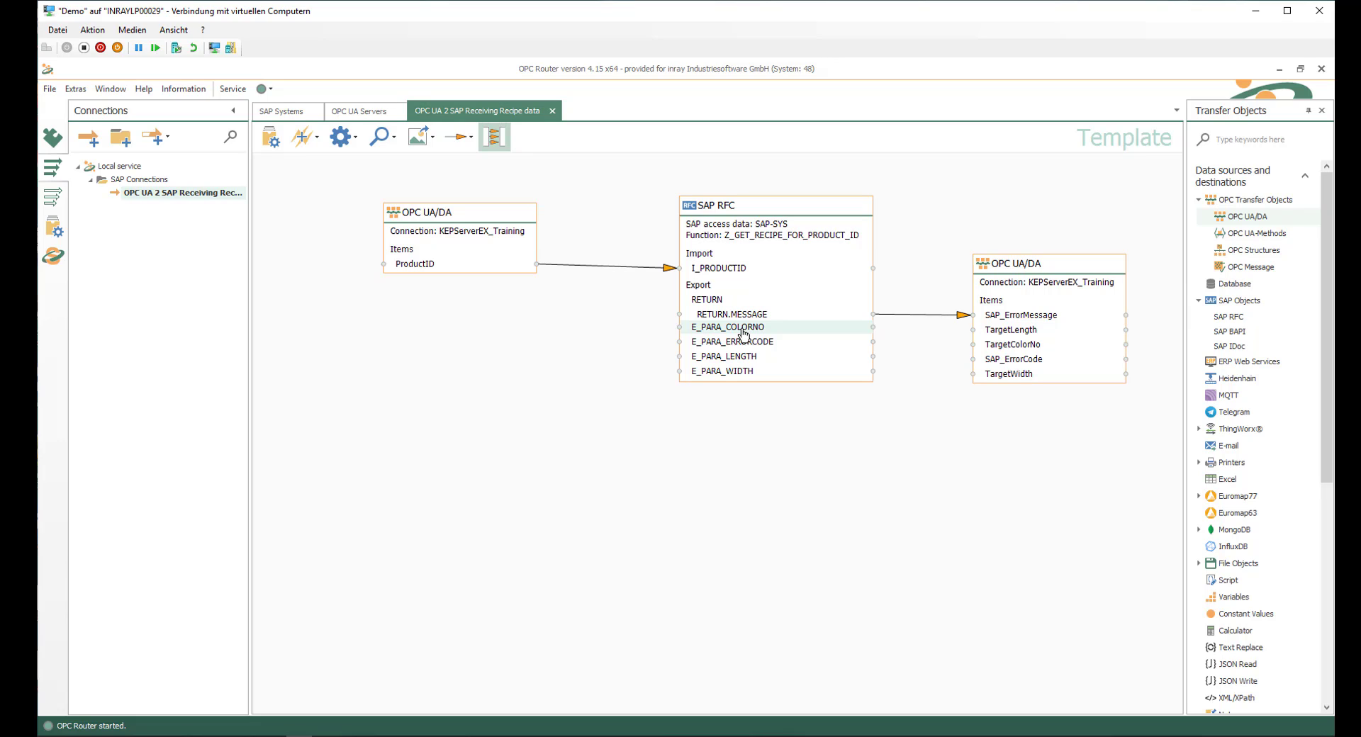
drag(743, 333, 1005, 346)
drag(745, 343, 1014, 365)
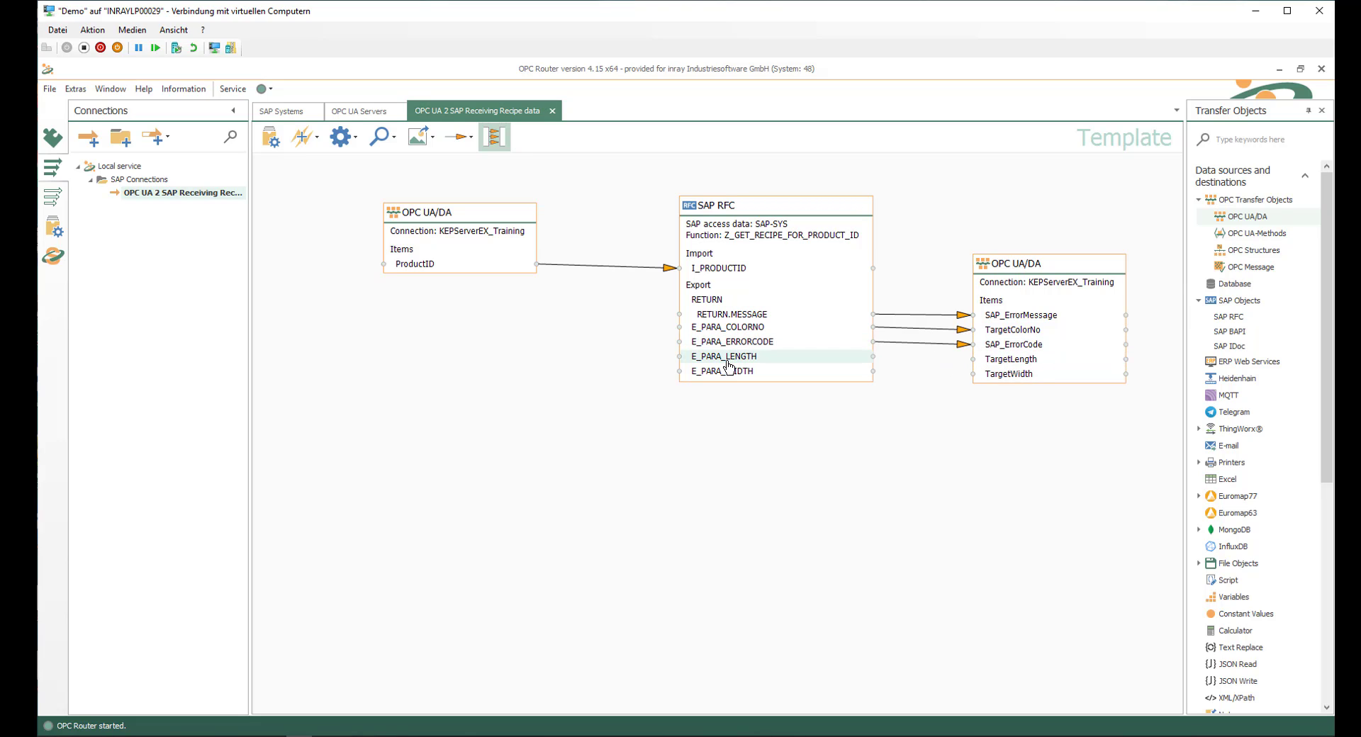
drag(729, 365, 992, 359)
drag(754, 375, 993, 380)
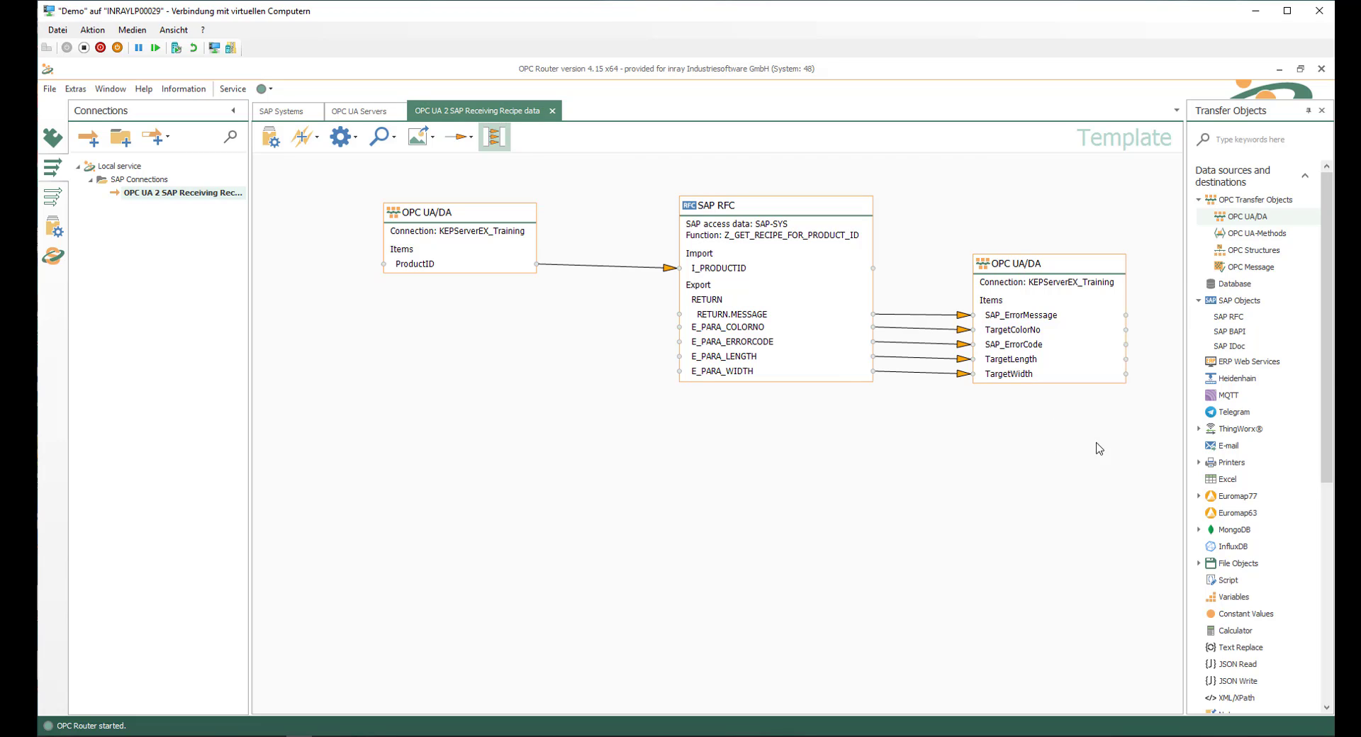
Step: Add an OPC message trigger to the connection template and set its access data to KEPServerEX_Training
drag(1323, 380, 1321, 594)
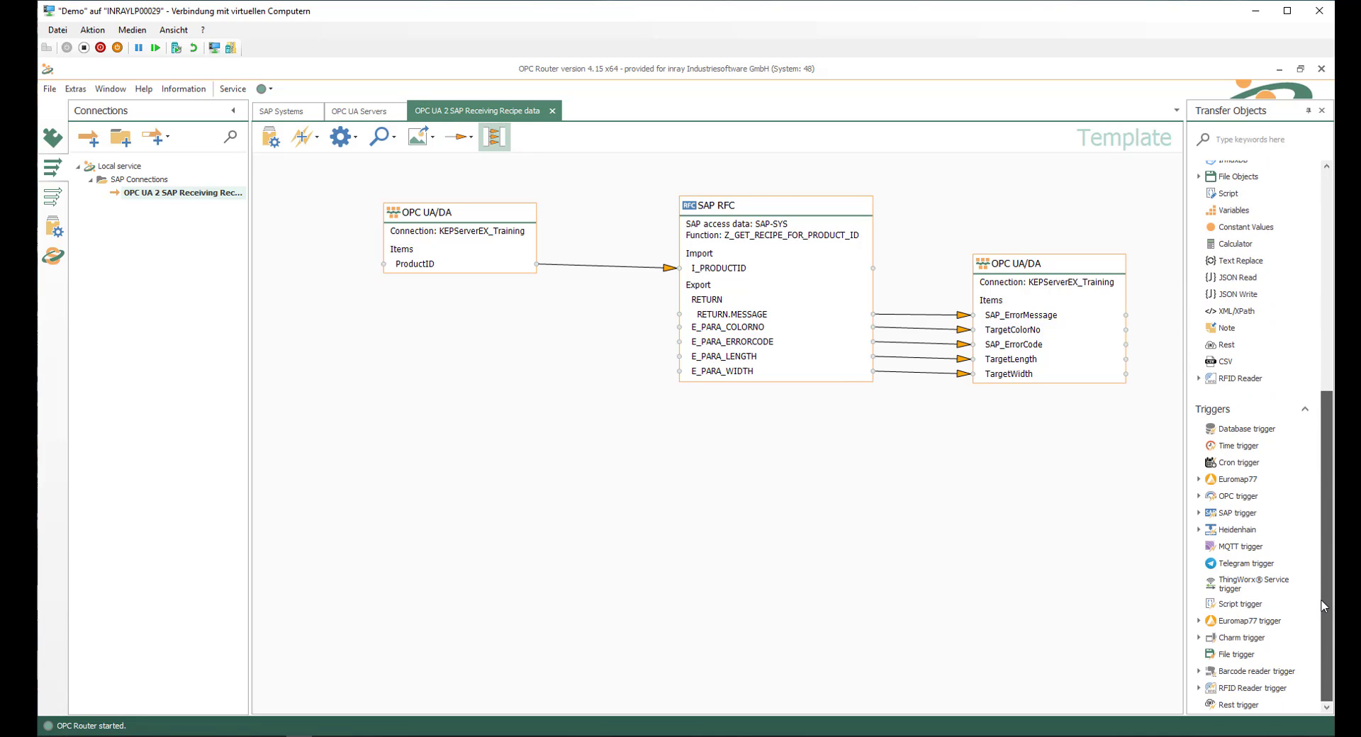
click(1199, 496)
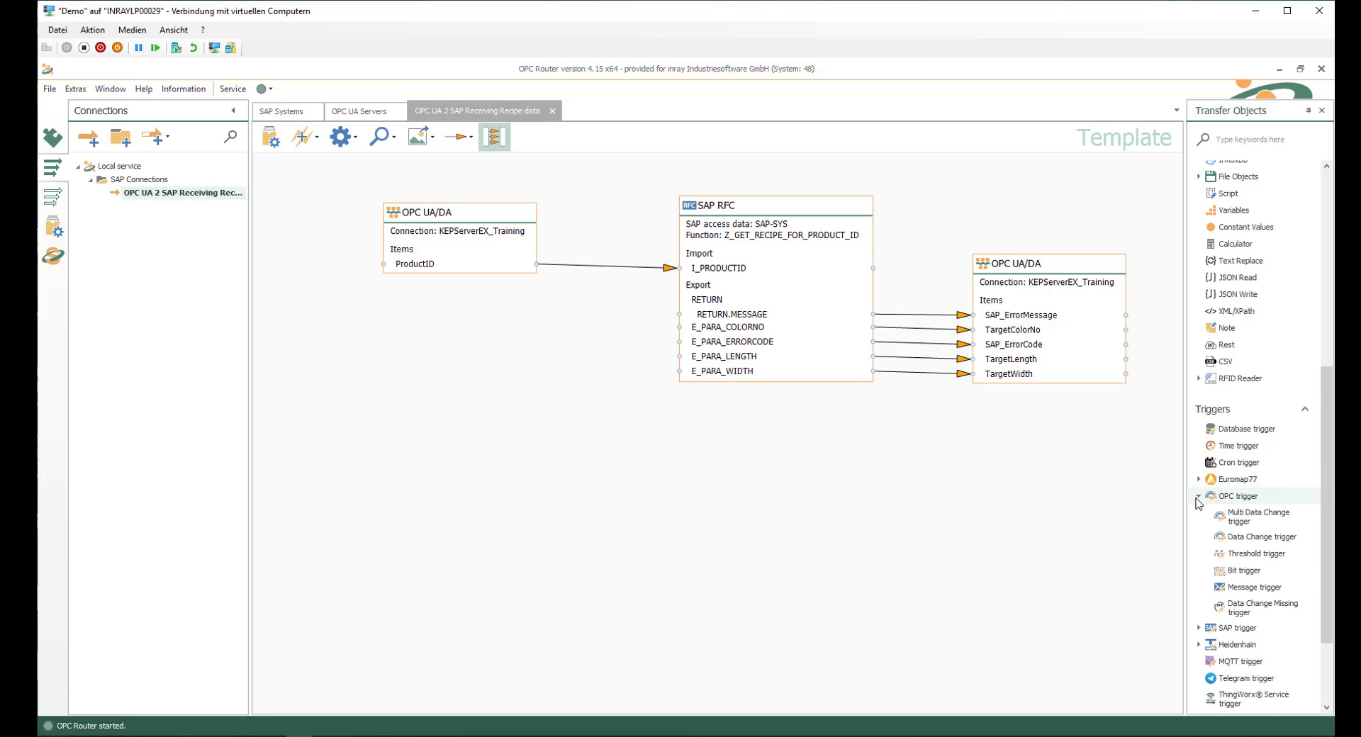
drag(1254, 587, 351, 391)
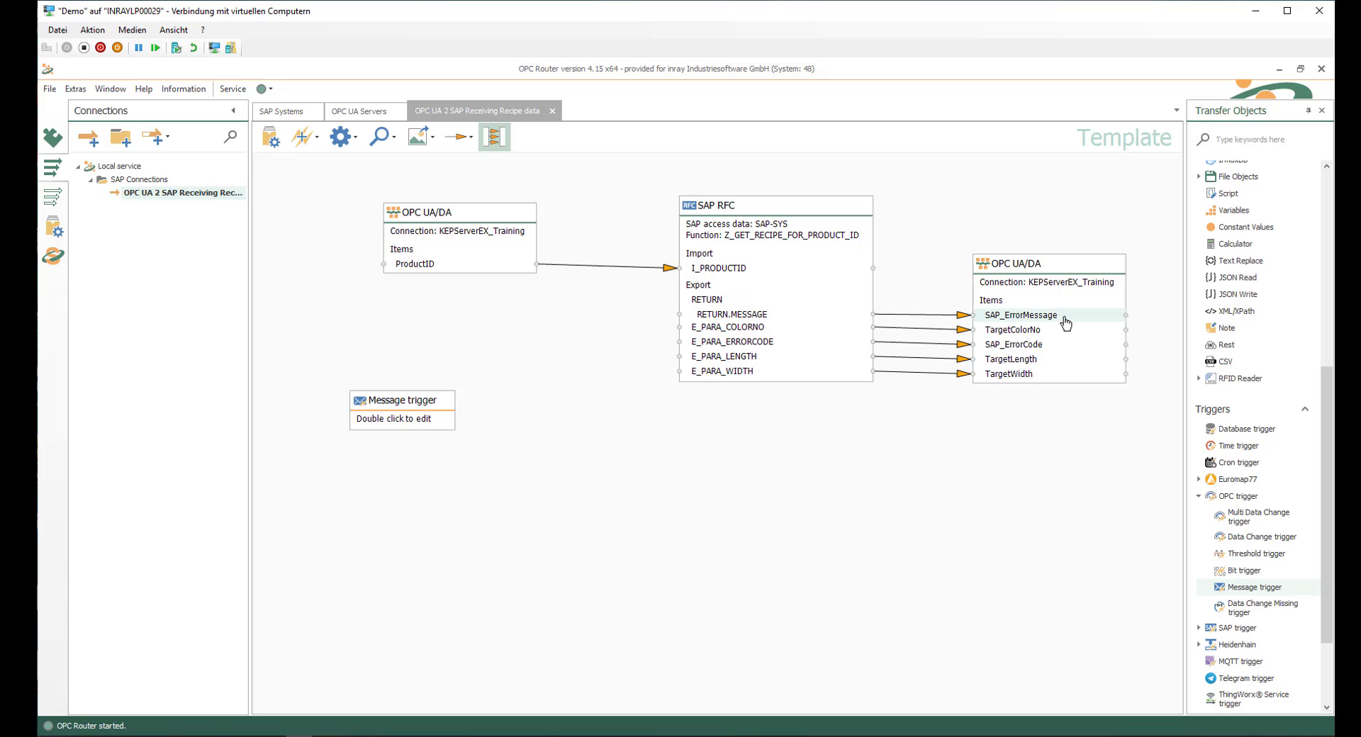
double_click(387, 407)
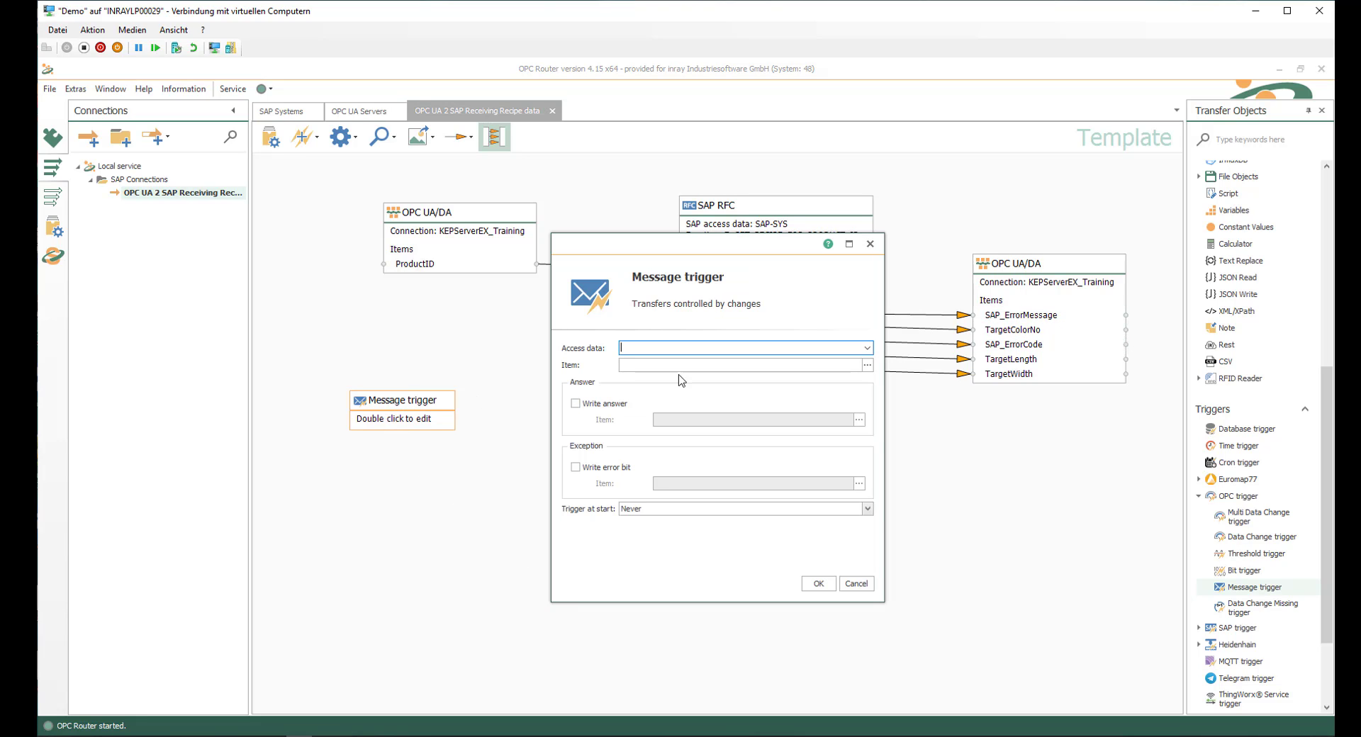
click(867, 348)
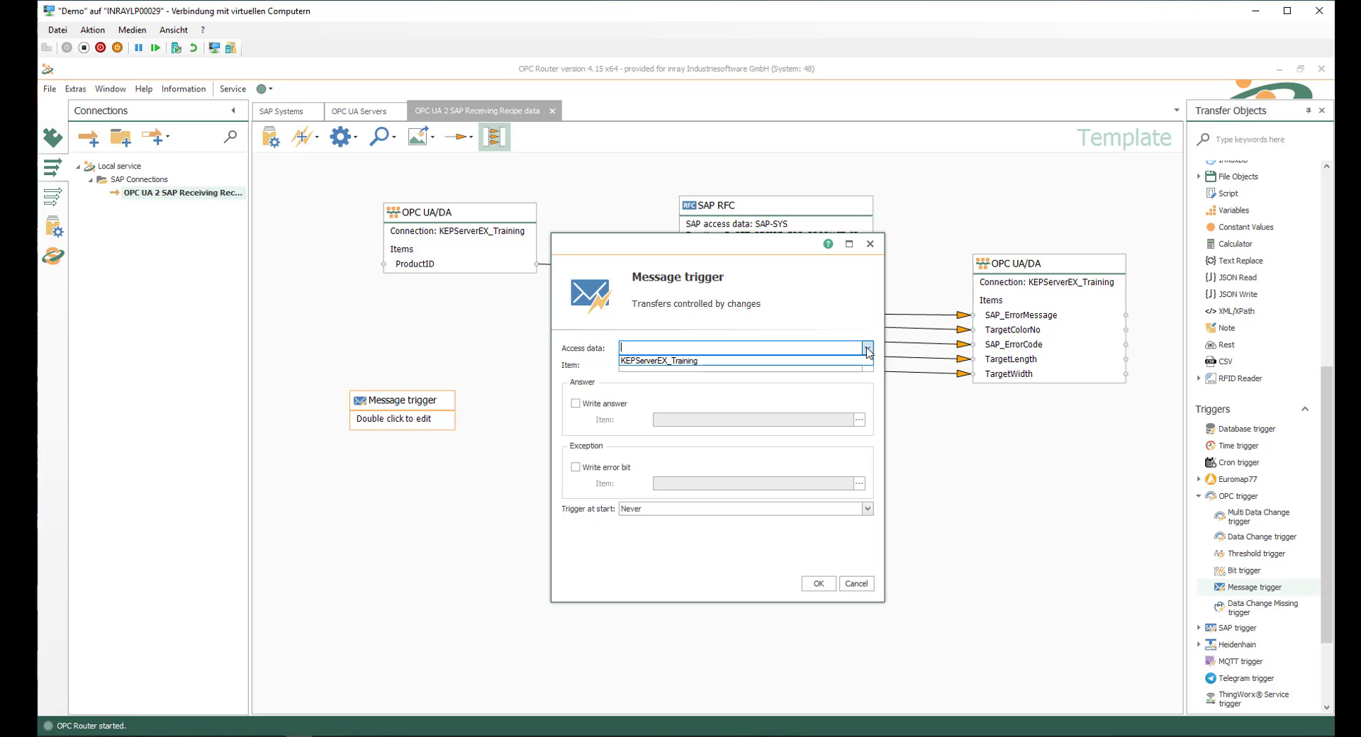
click(654, 361)
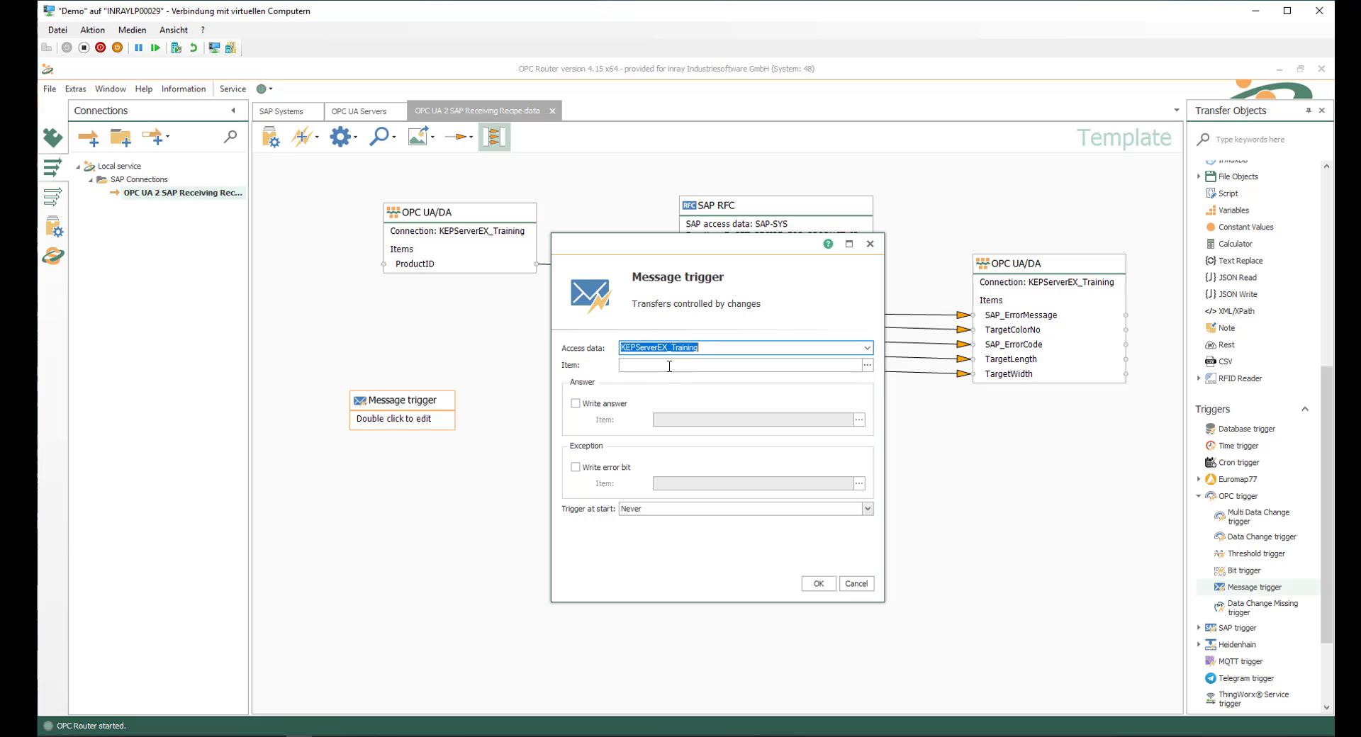
key(Tab)
Step: Assign the MessageTrigger tag from Machine1 > PLC > ProductionData > Handshaking > Messagehandshaking as the message trigger's item
click(868, 365)
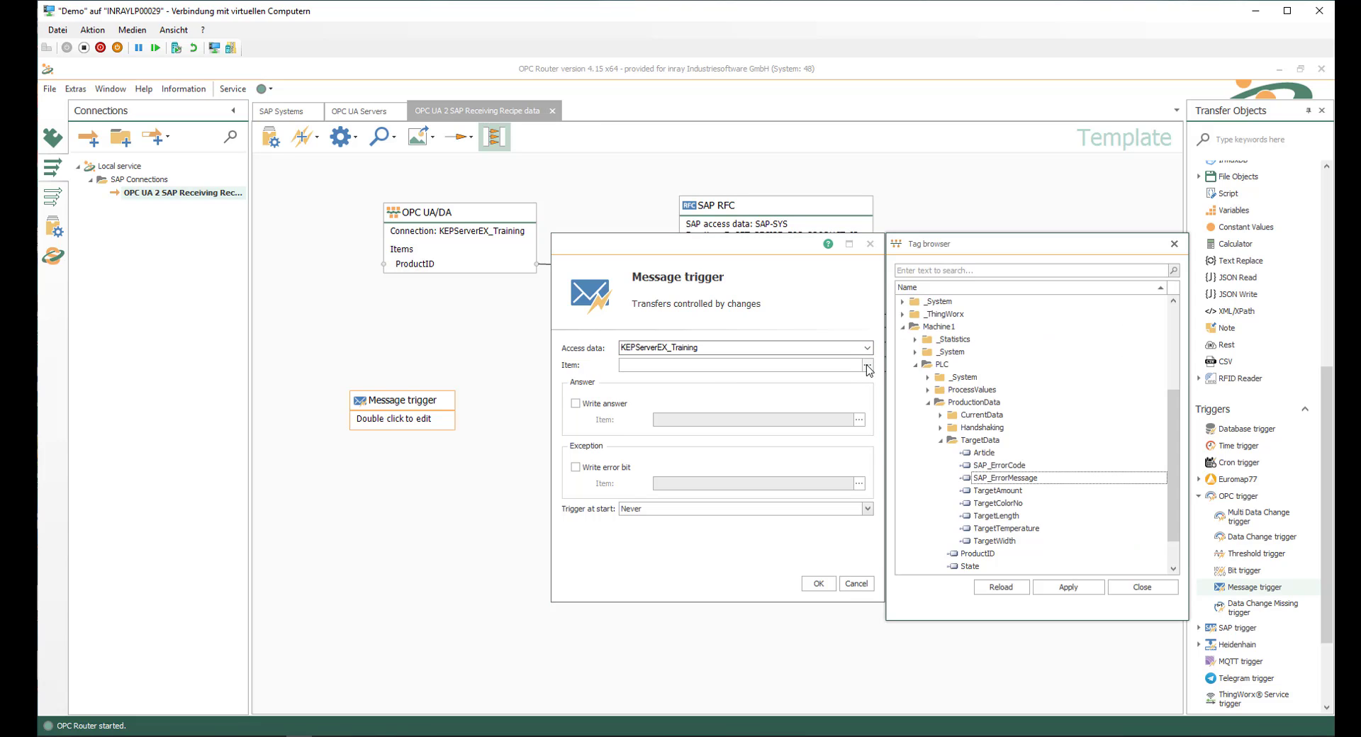
click(941, 429)
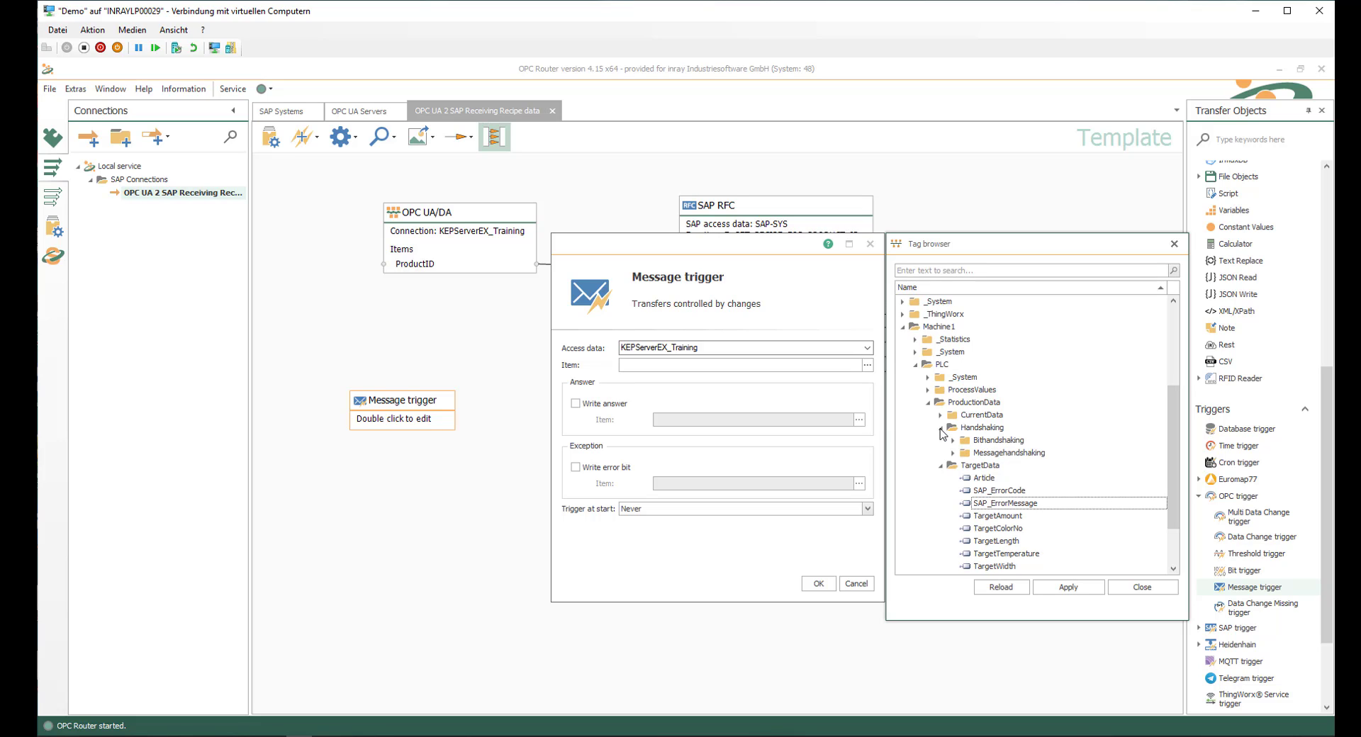
click(953, 453)
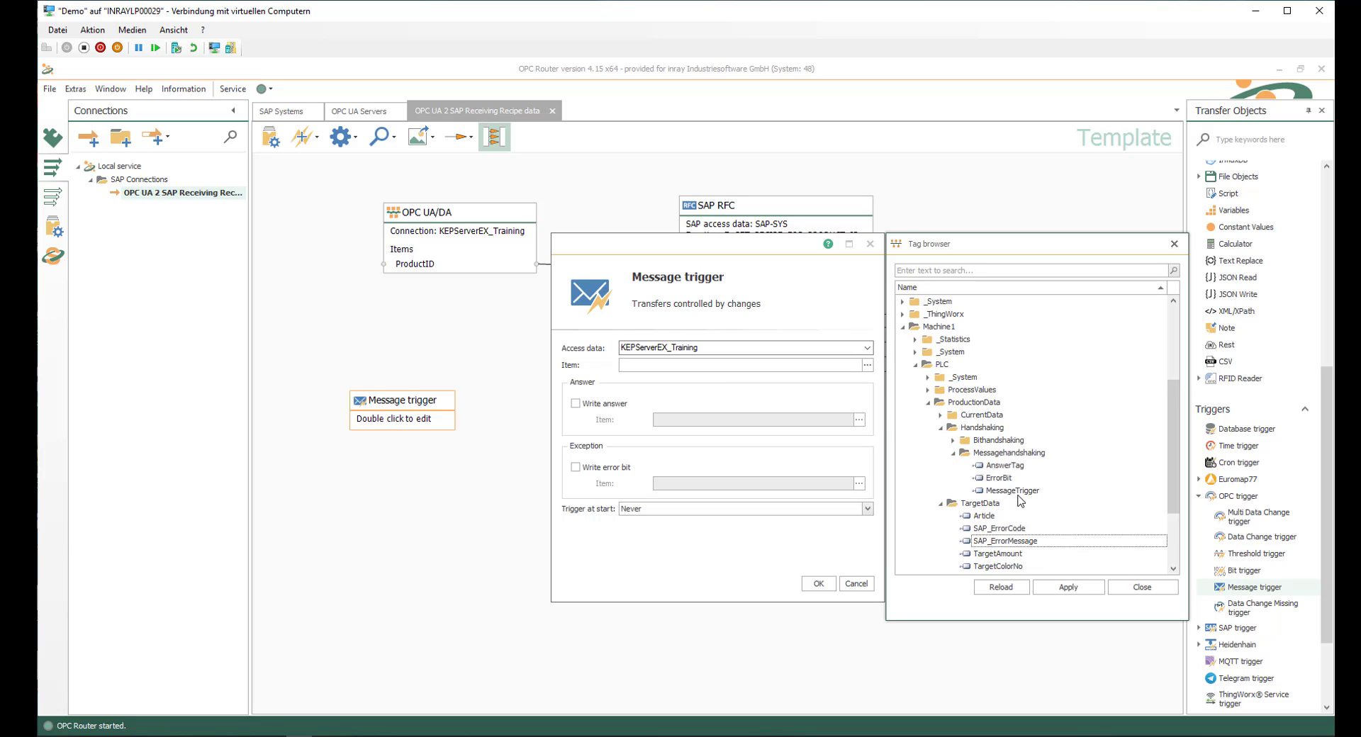
double_click(1019, 491)
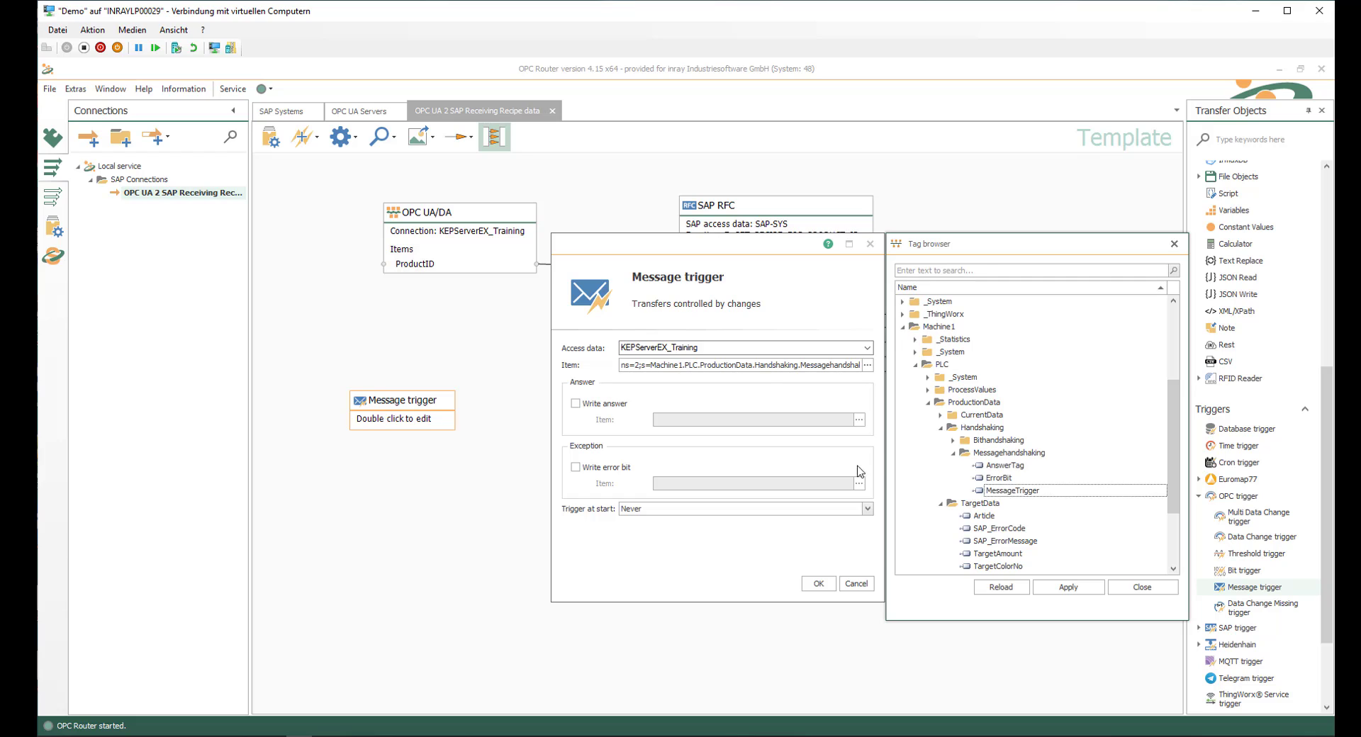
Step: Enable writing the answer to the AnswerTag item and writing the error bit to the ErrorBit item, both from Messagehandshaking
click(576, 404)
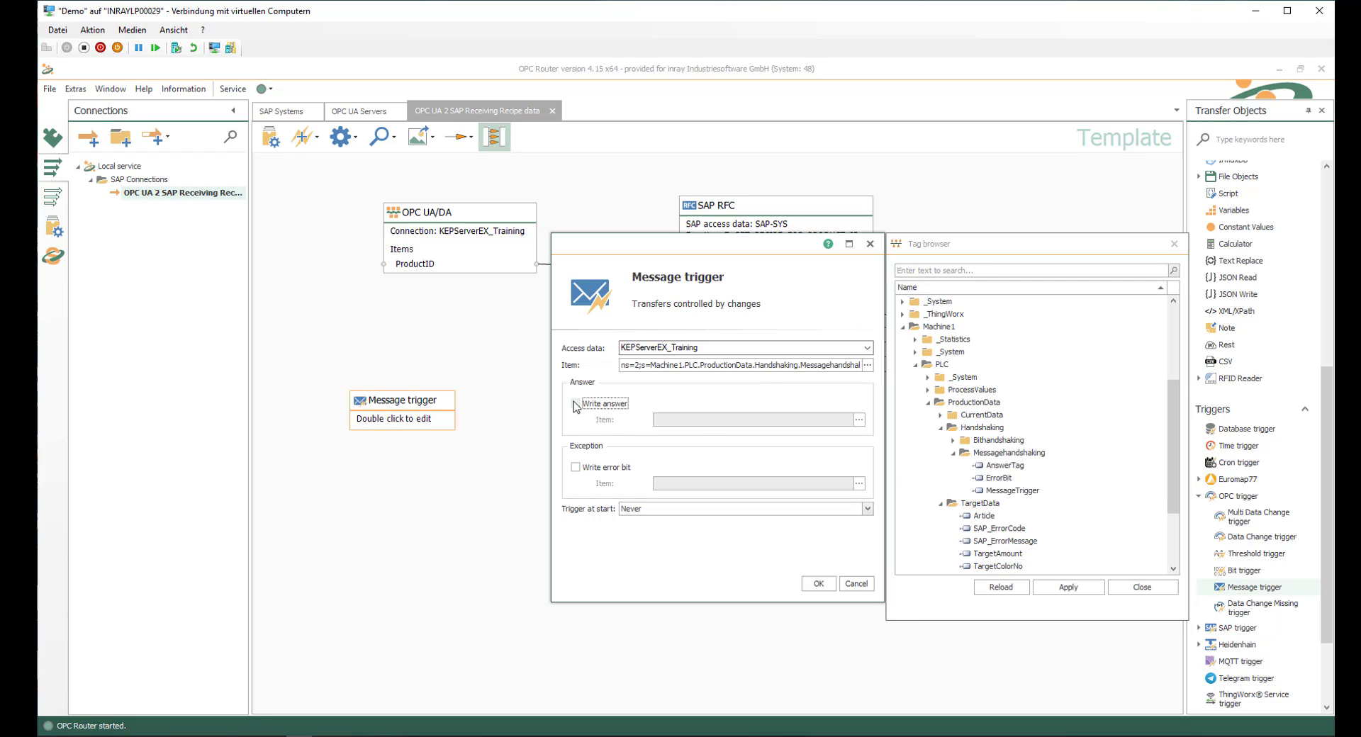
click(859, 420)
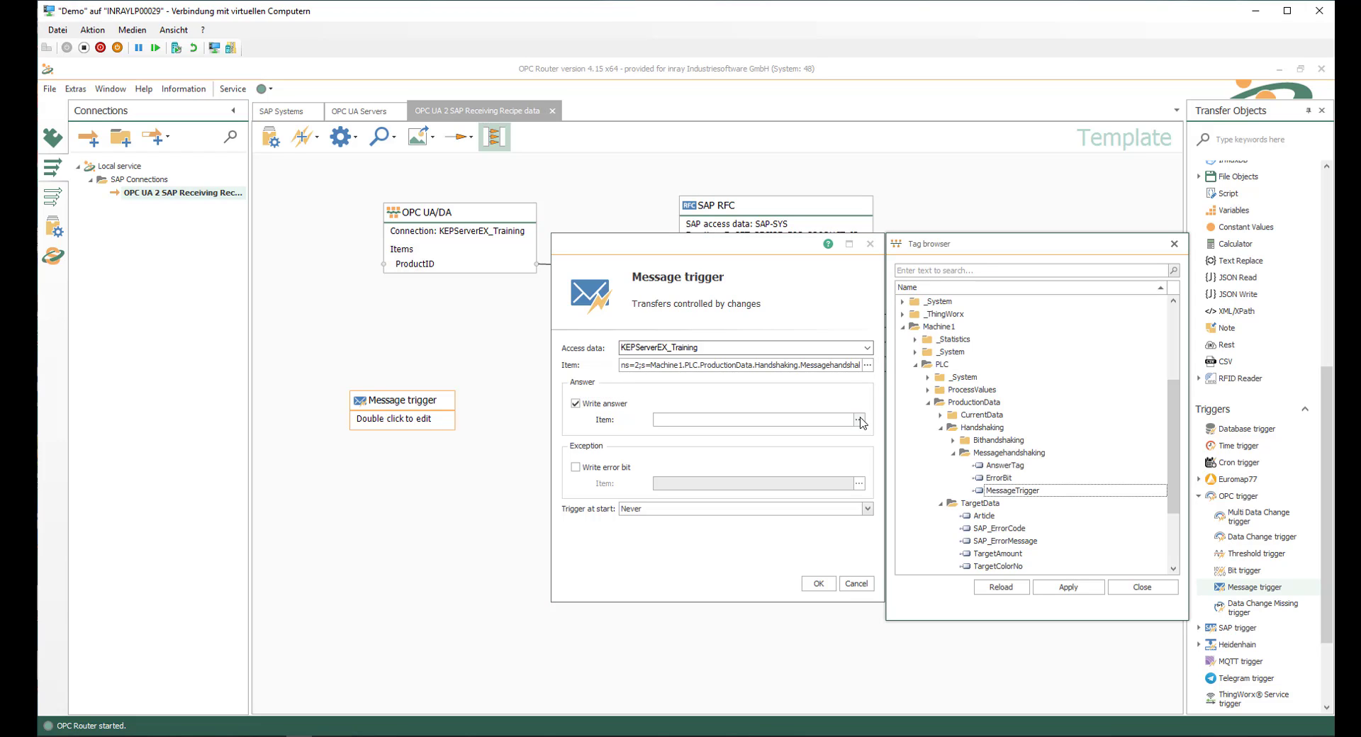
double_click(1000, 468)
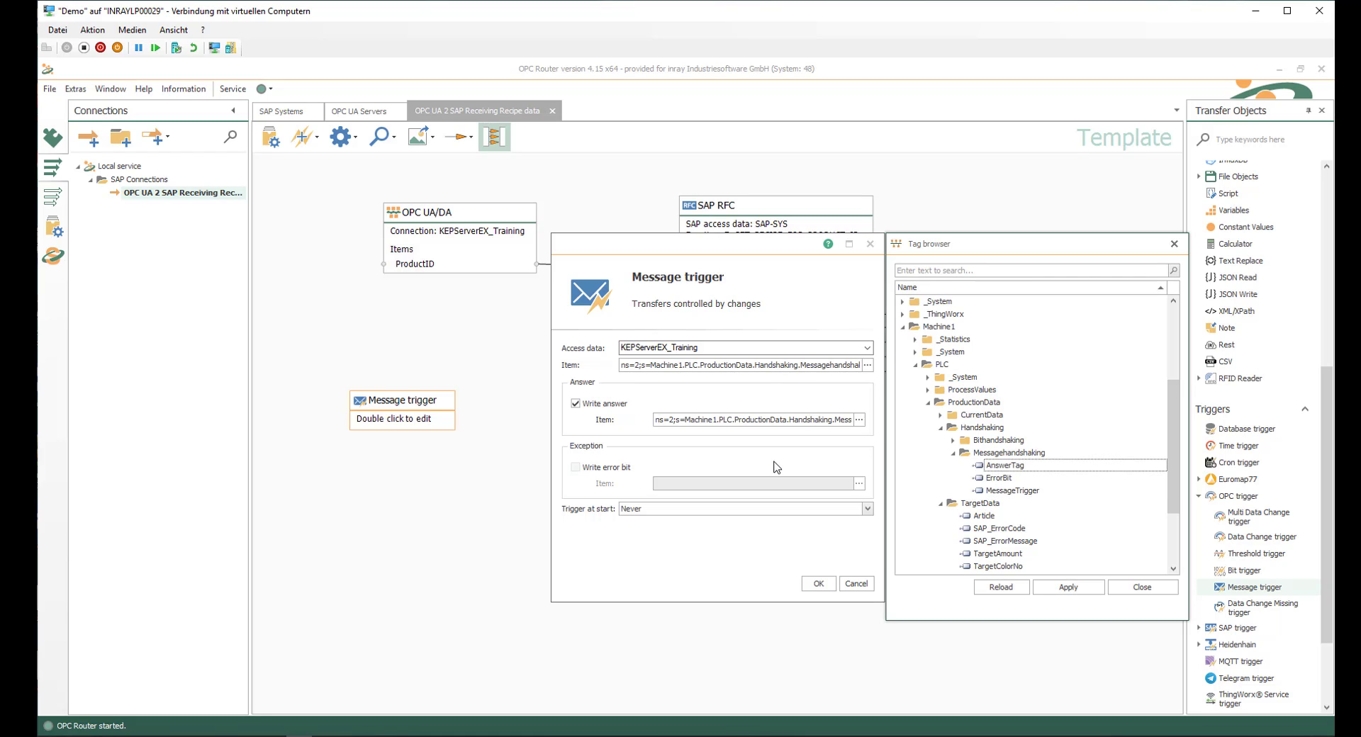
click(577, 469)
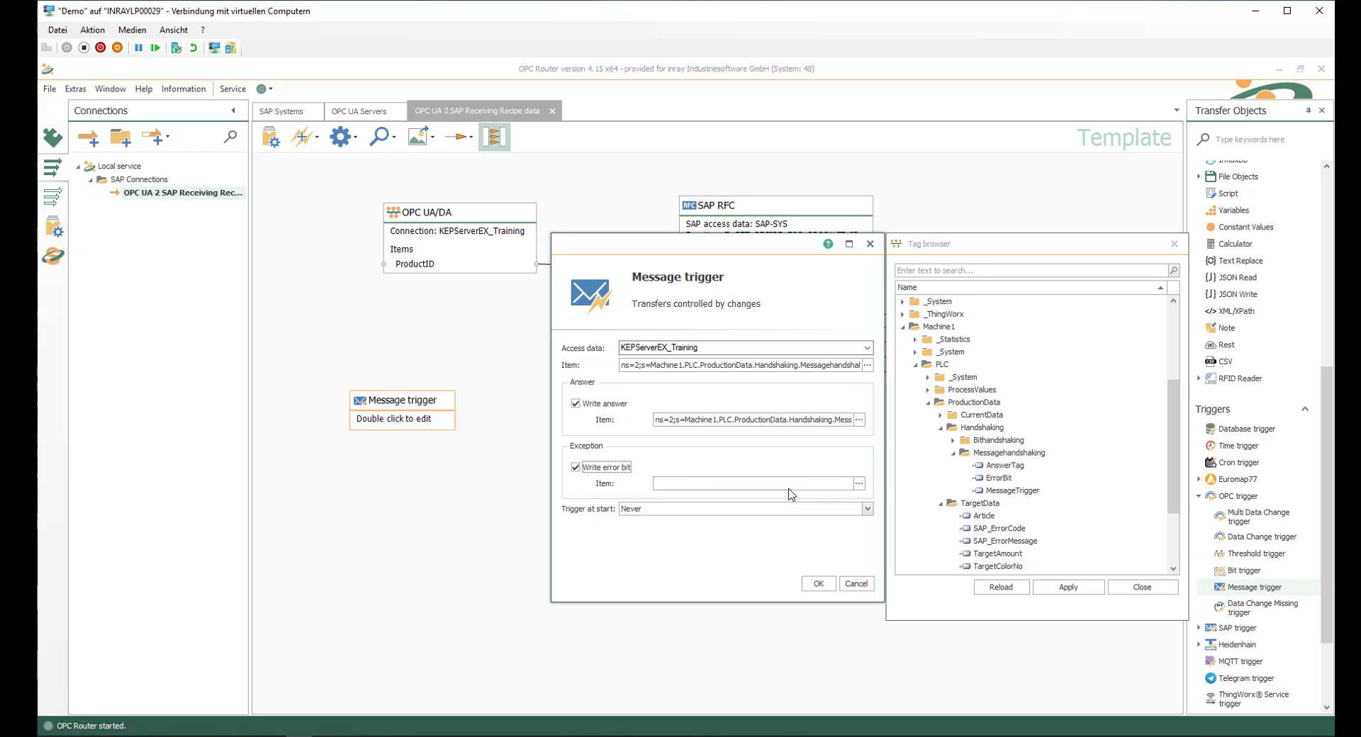
click(858, 485)
double_click(998, 480)
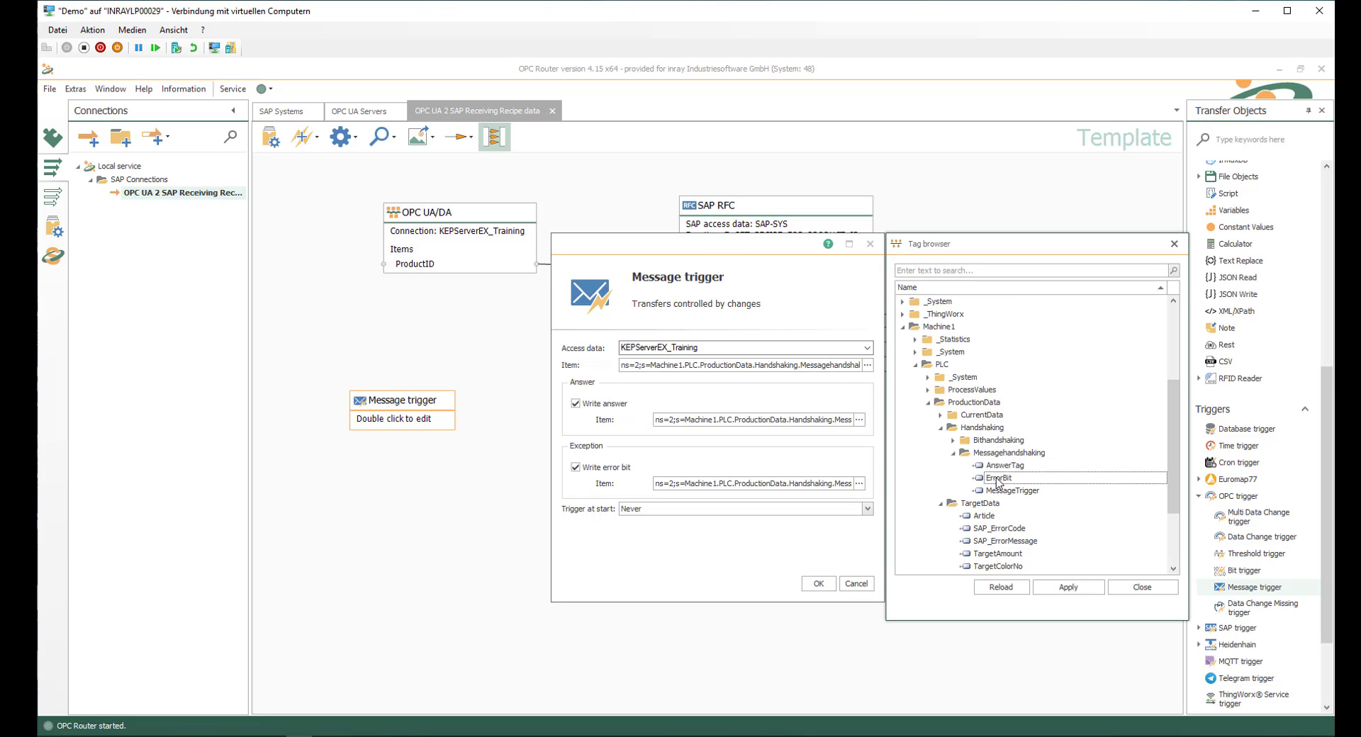
Step: Set Trigger at start to "If message ID and answer ID are not equal", save the message trigger and shift it slightly left
click(867, 510)
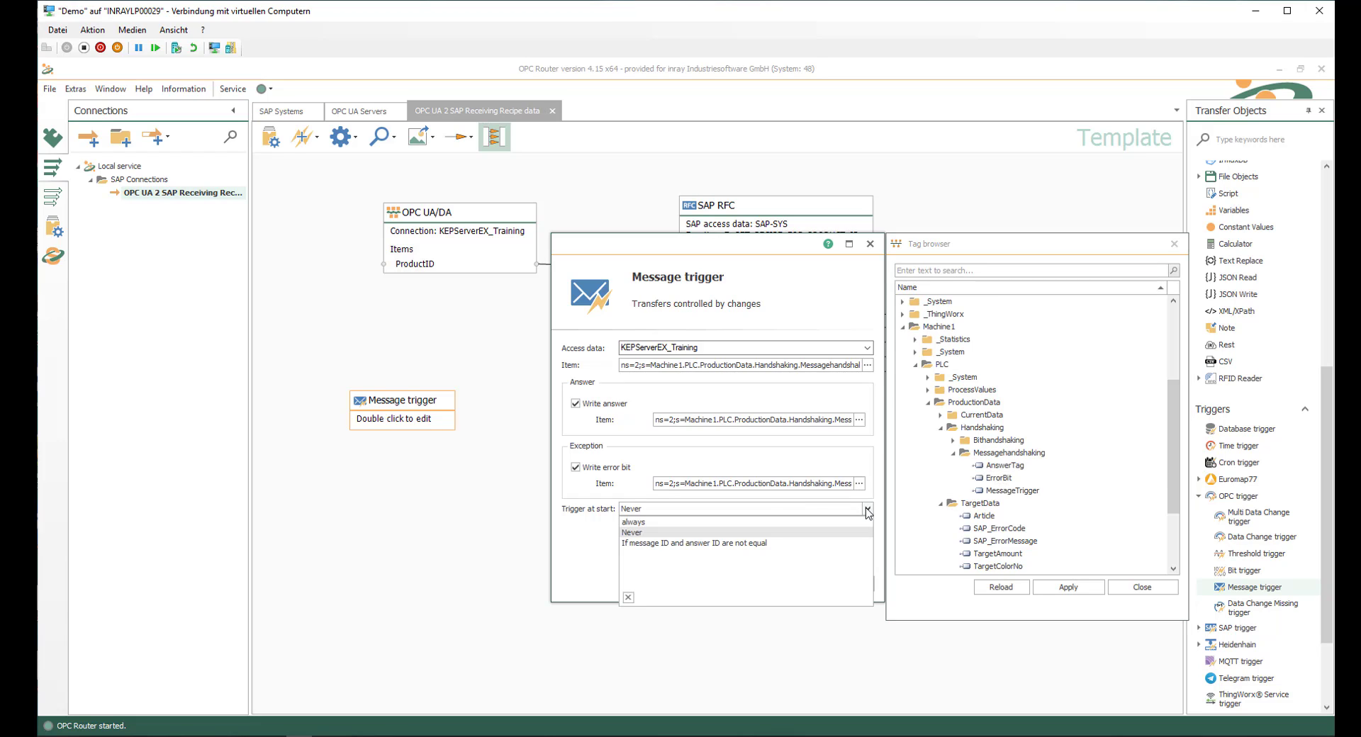
click(652, 545)
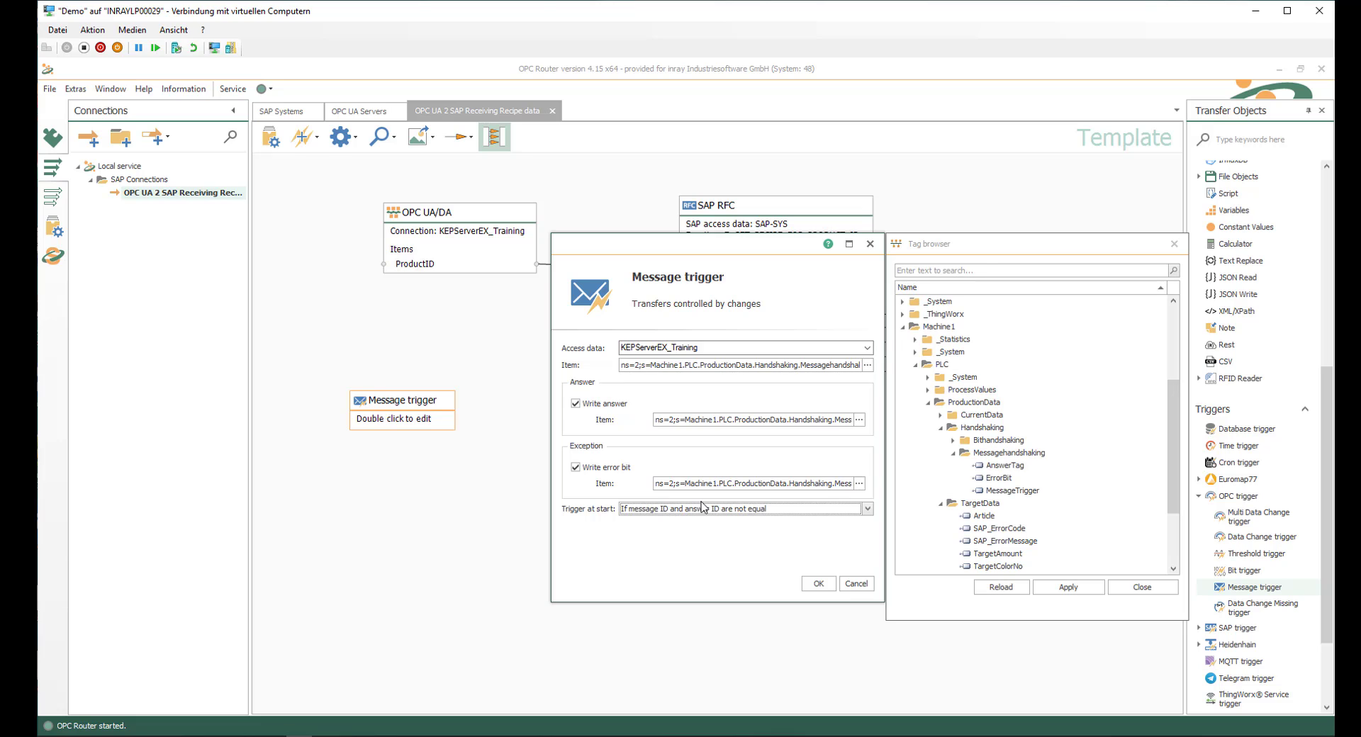
click(819, 586)
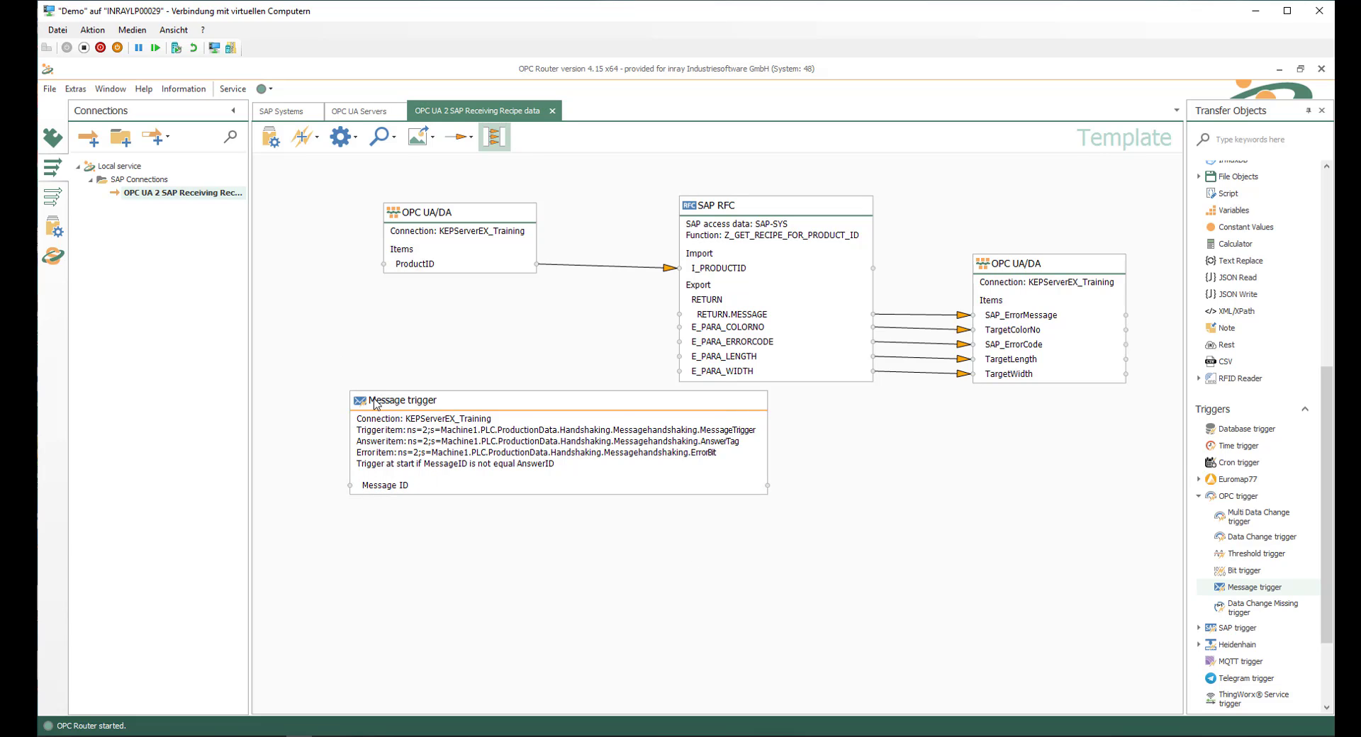
drag(377, 400, 328, 408)
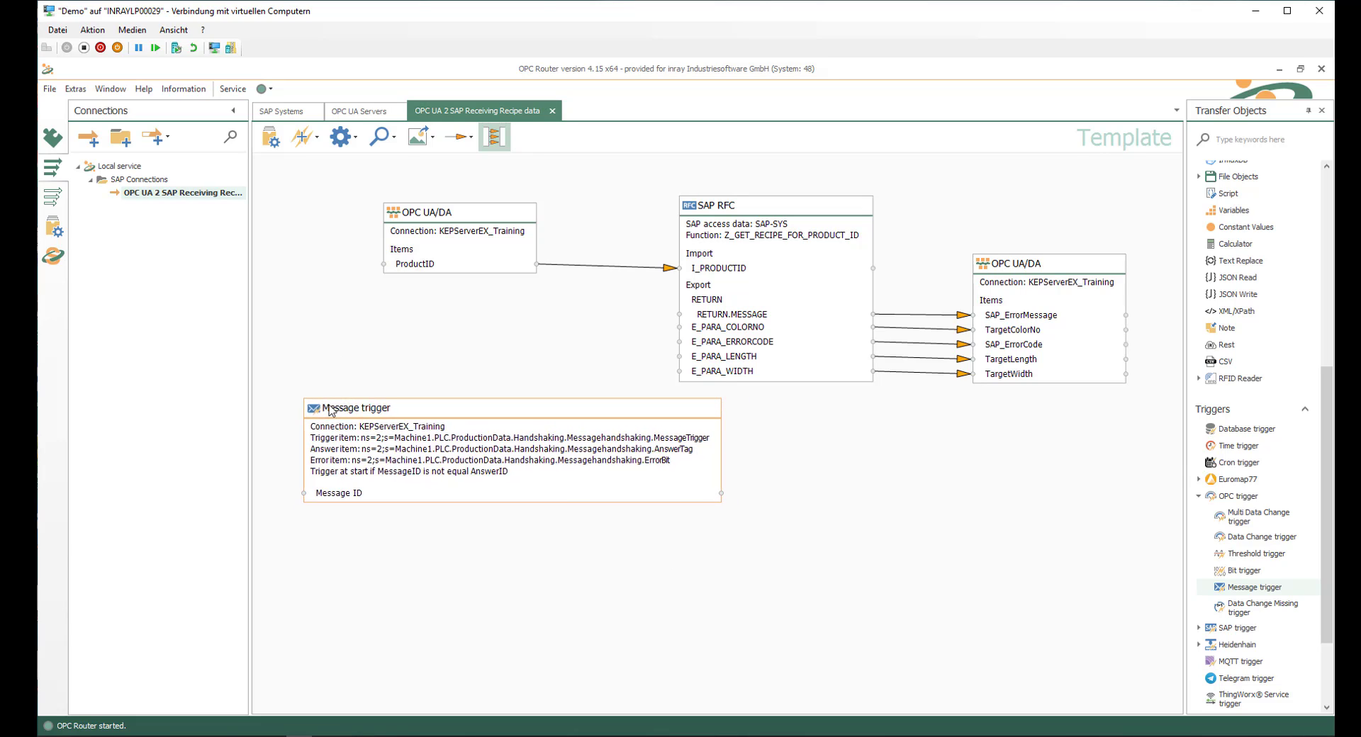
Step: Set the OPC UA 2 SAP Receiving Recipe data connection productive, sending the whole project and restarting the OPC Router service
click(271, 138)
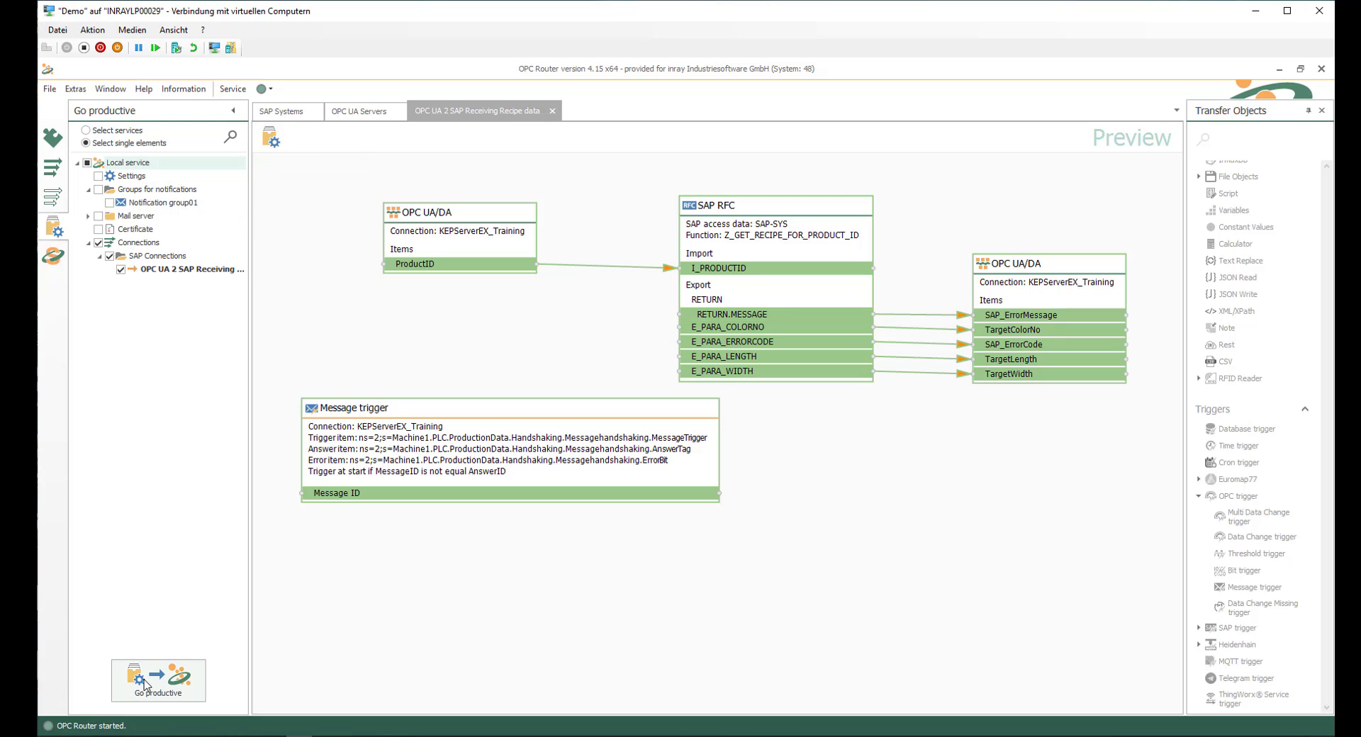
click(270, 138)
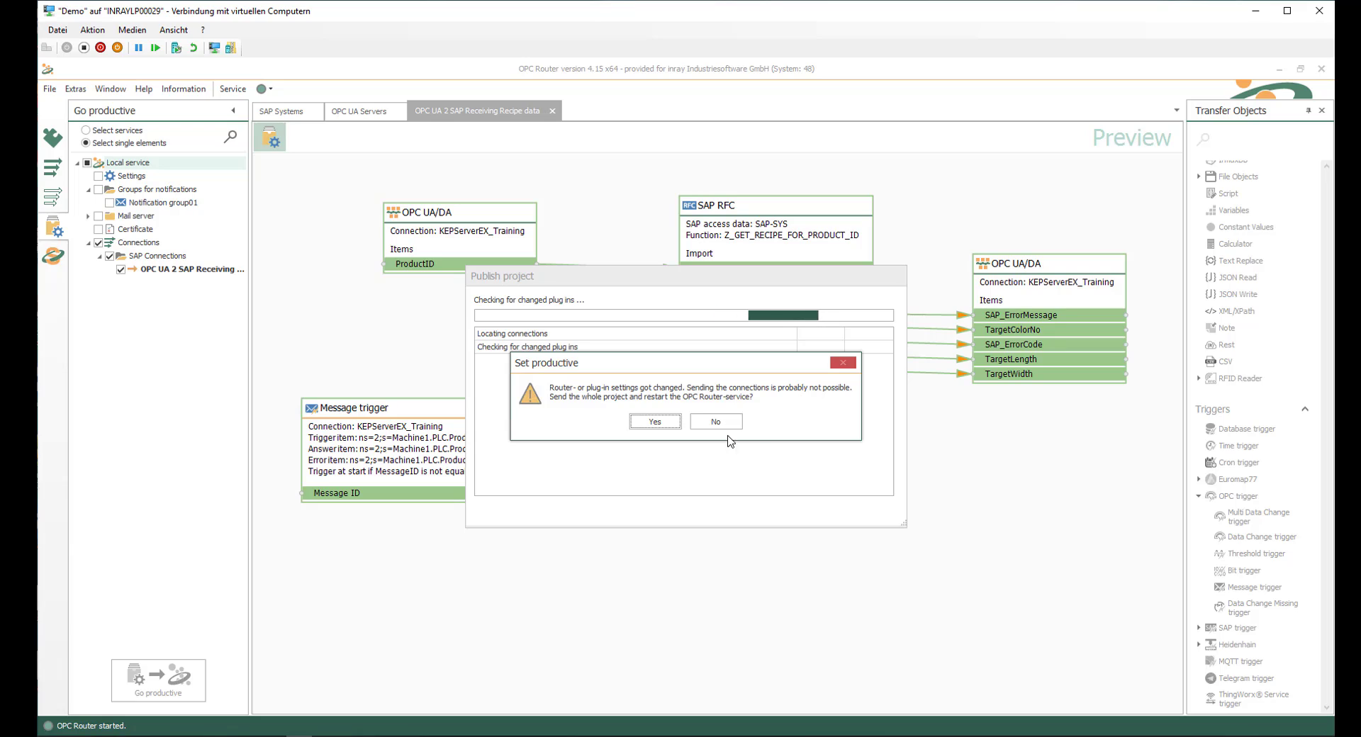
click(649, 423)
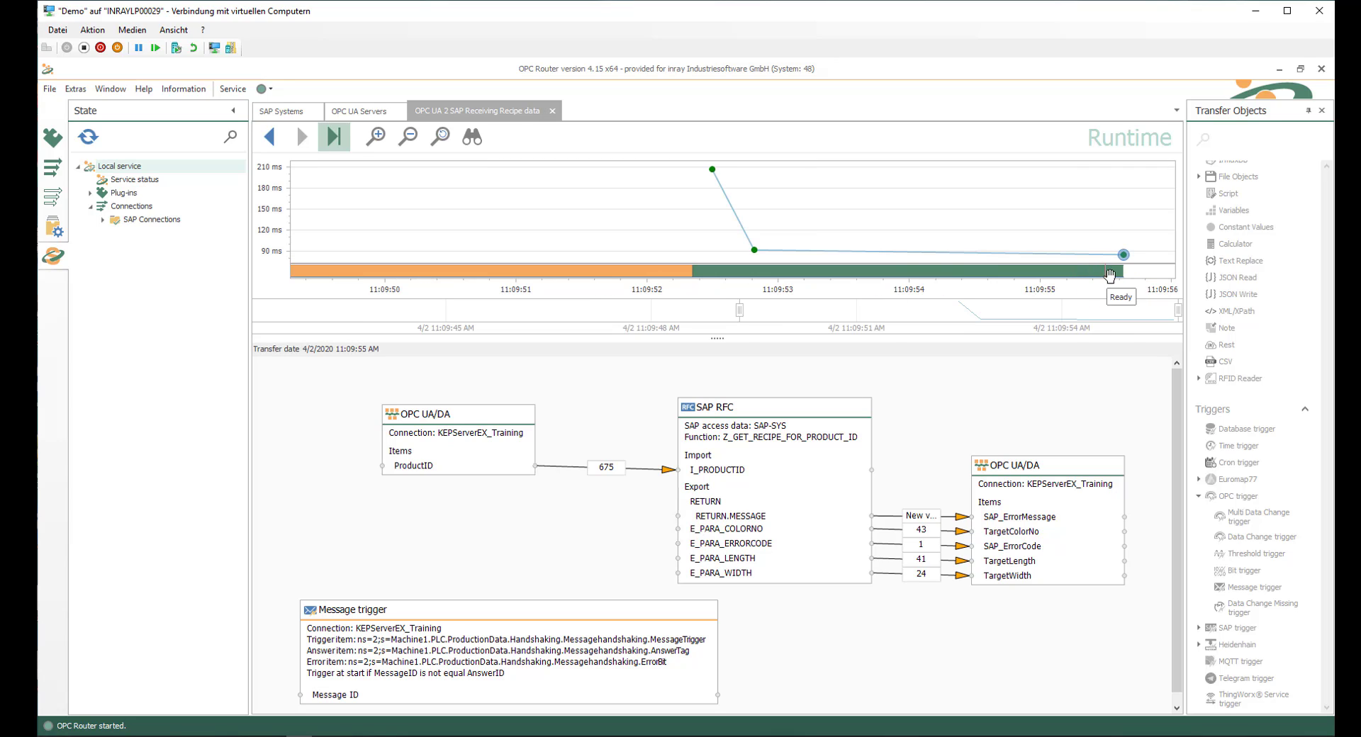
Step: Examine the runtime view's transfer history and the values passed between the OPC UA/DA and SAP RFC objects
mouse_move(712, 174)
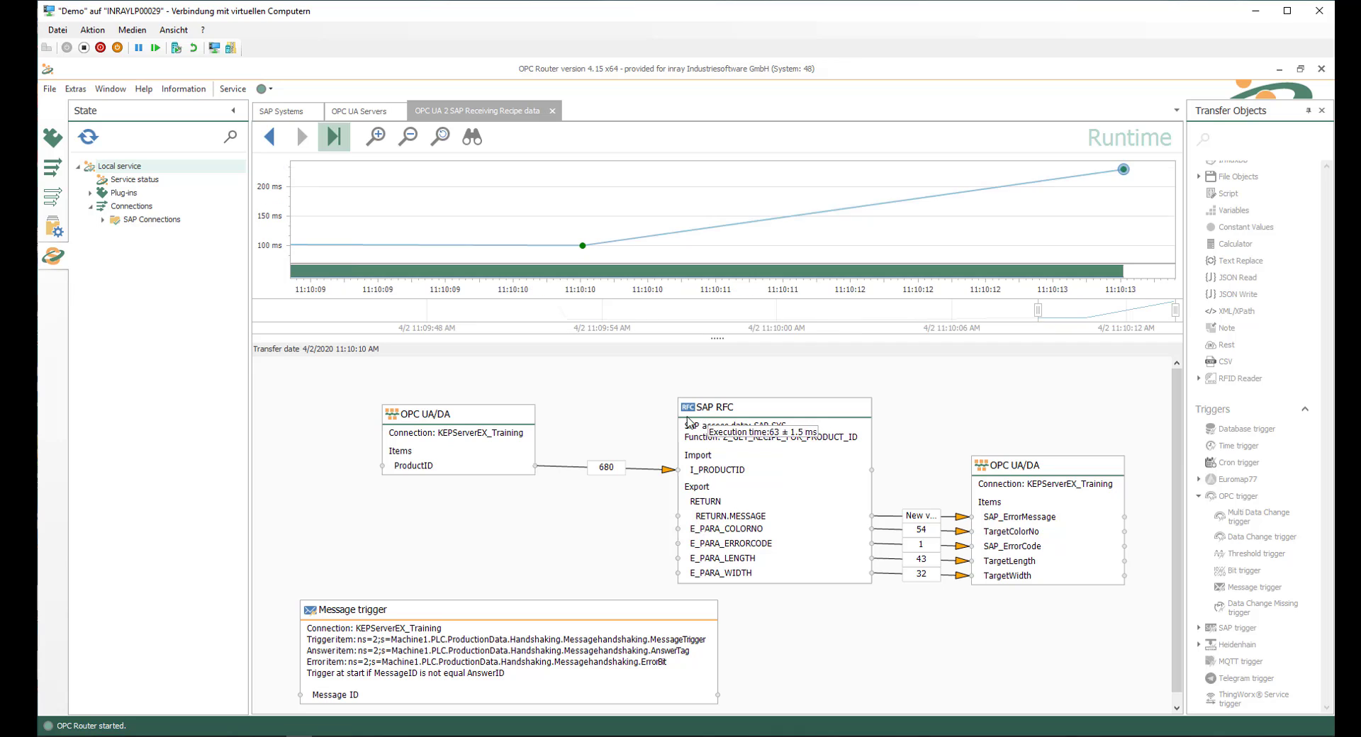
mouse_move(603, 466)
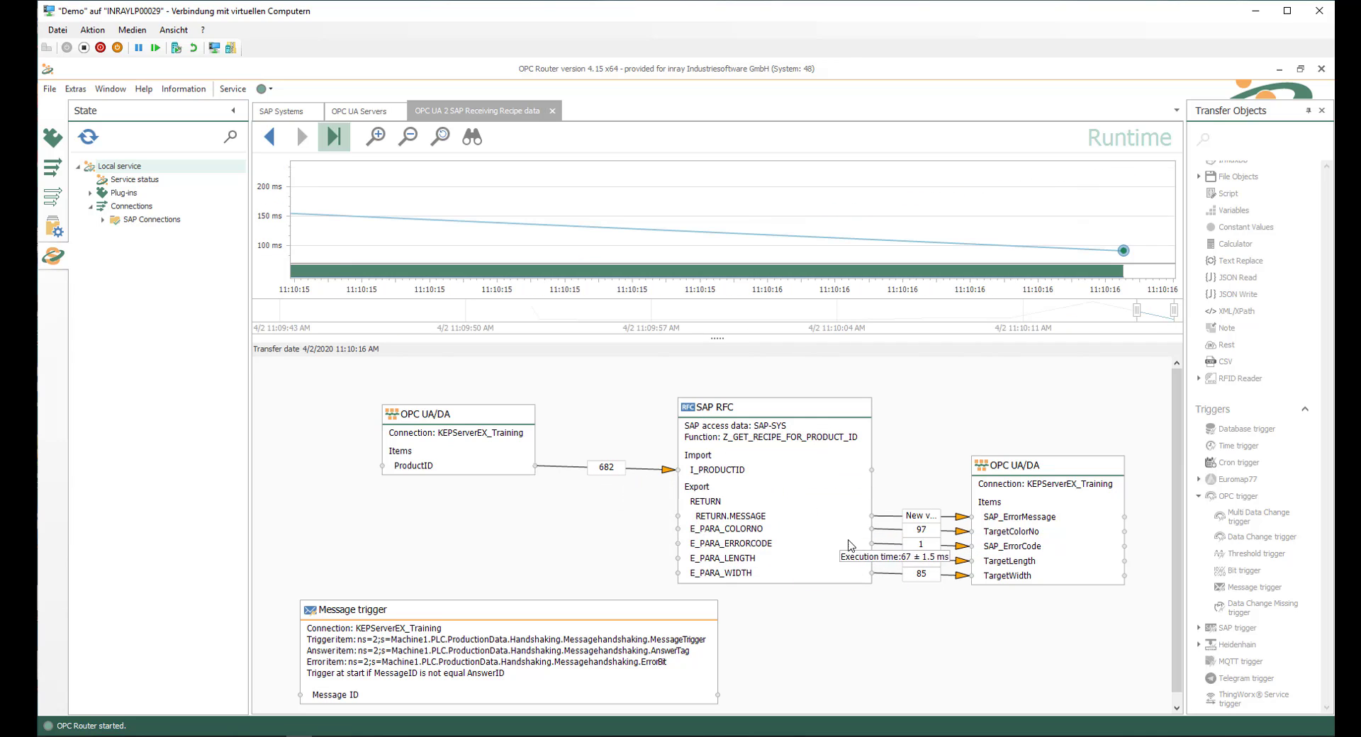
mouse_move(916, 525)
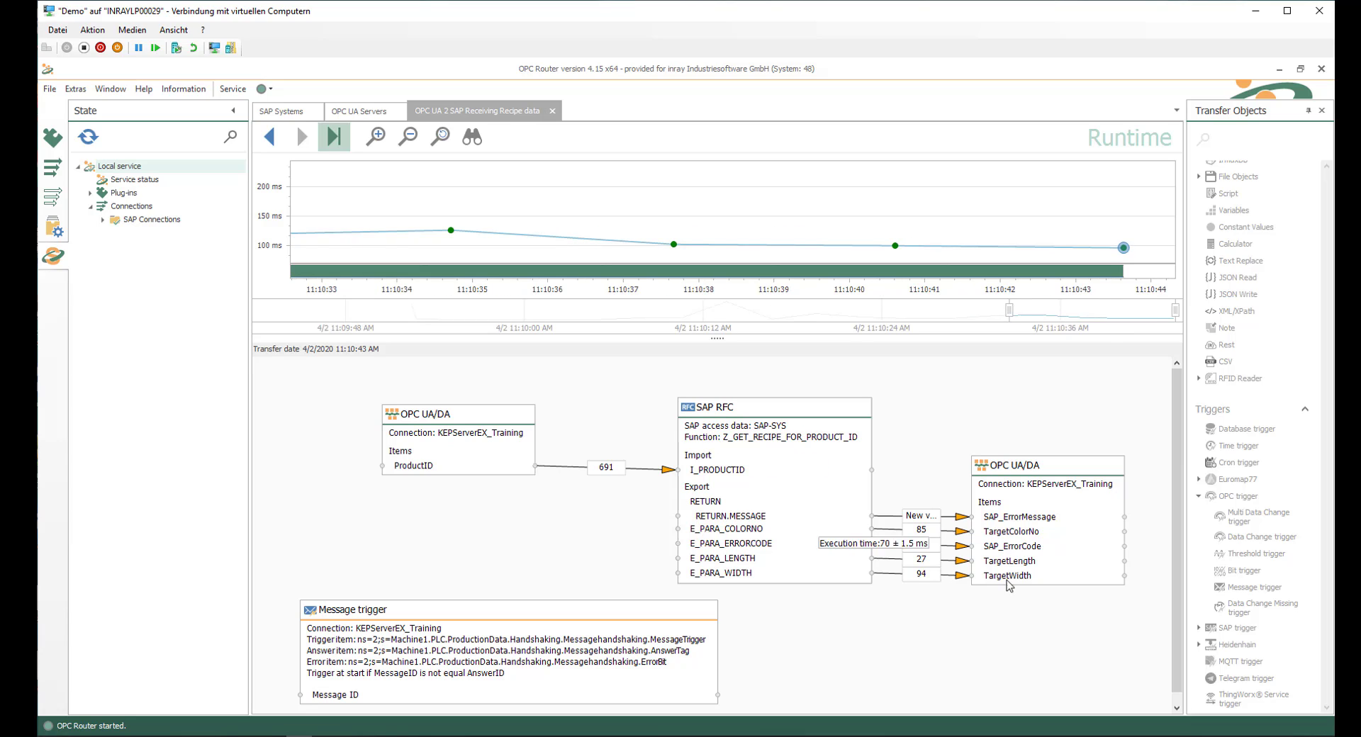
mouse_move(922, 580)
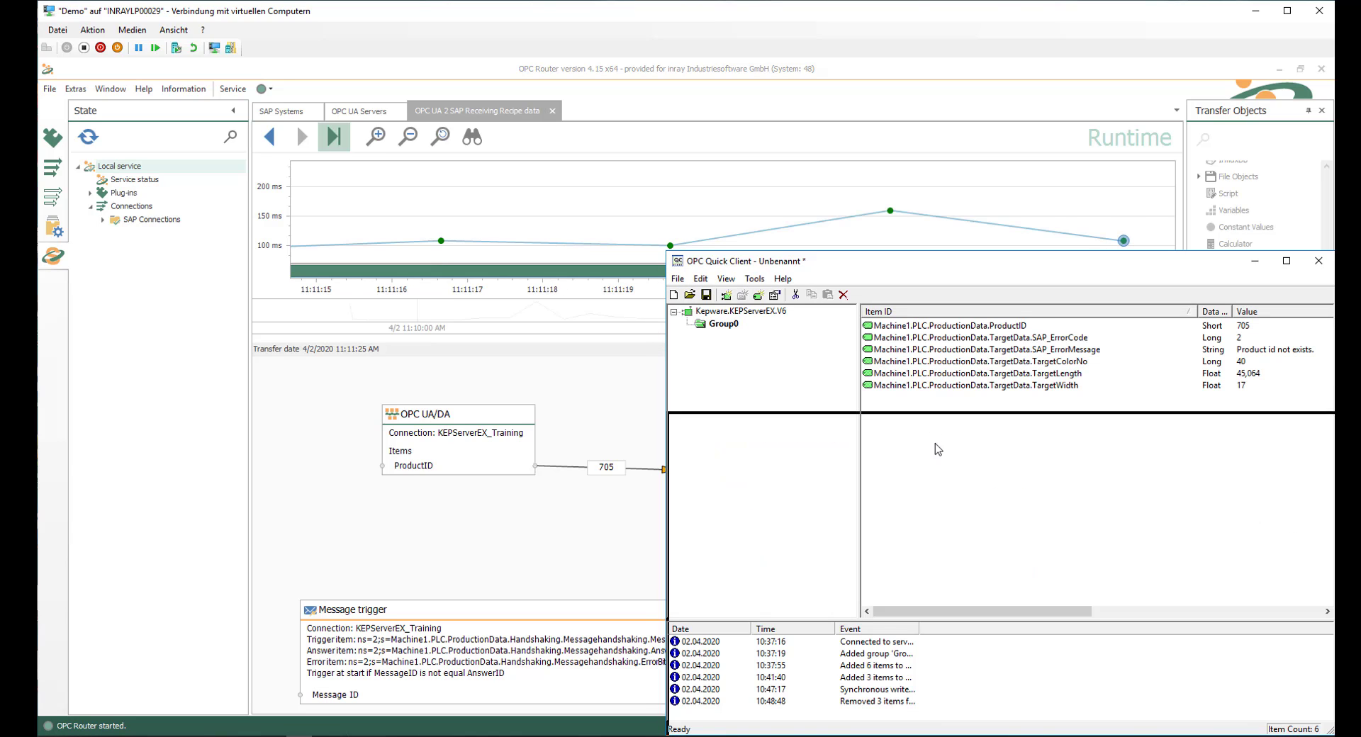
Step: Move the OPC Quick Client window clear of the transfer diagram and compare its ProductID and TargetData values with the transferred ones
drag(933, 450, 890, 594)
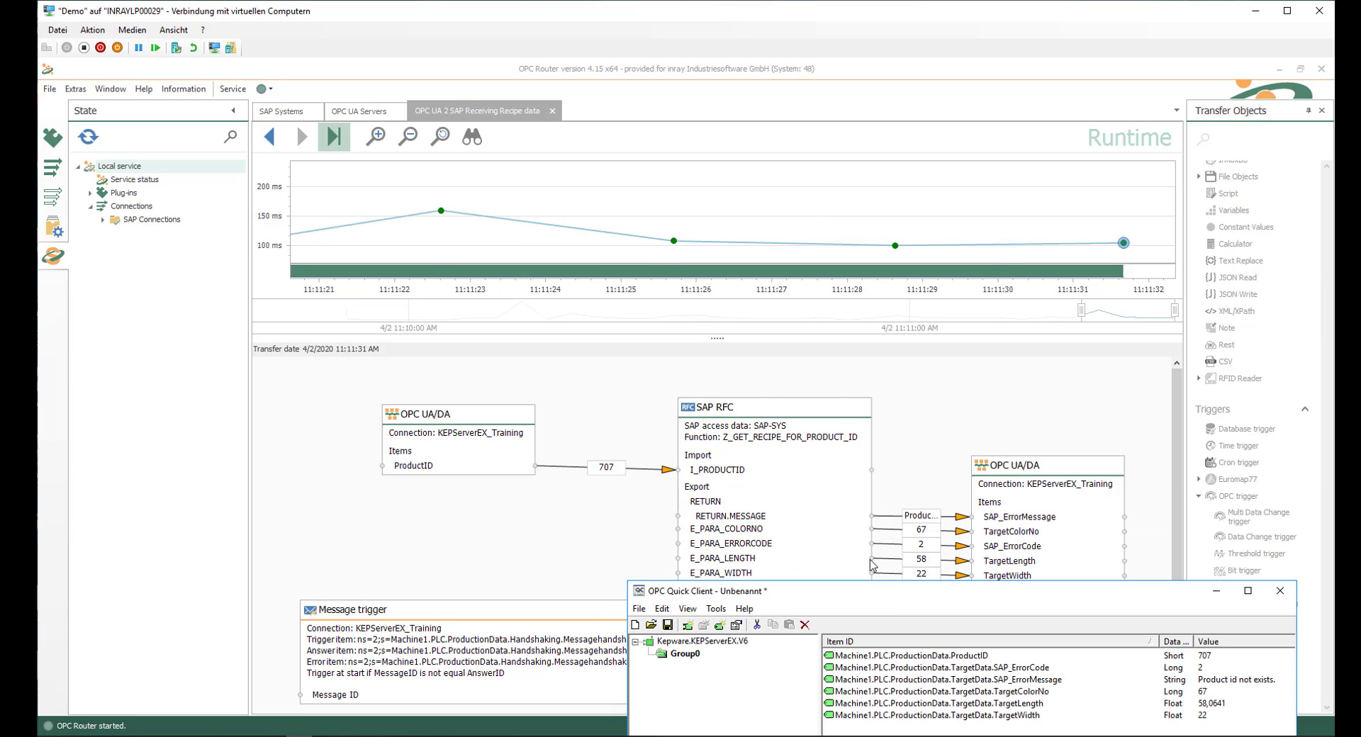
mouse_move(616, 470)
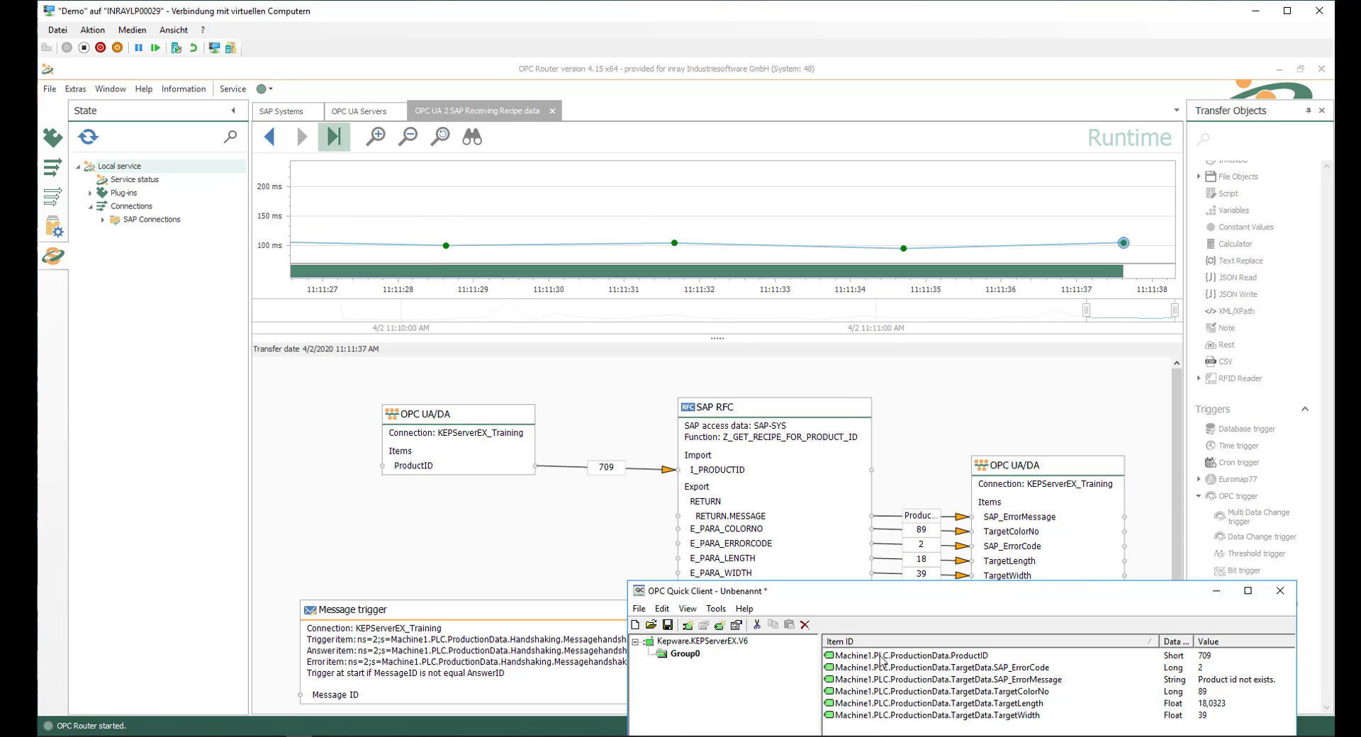
click(957, 657)
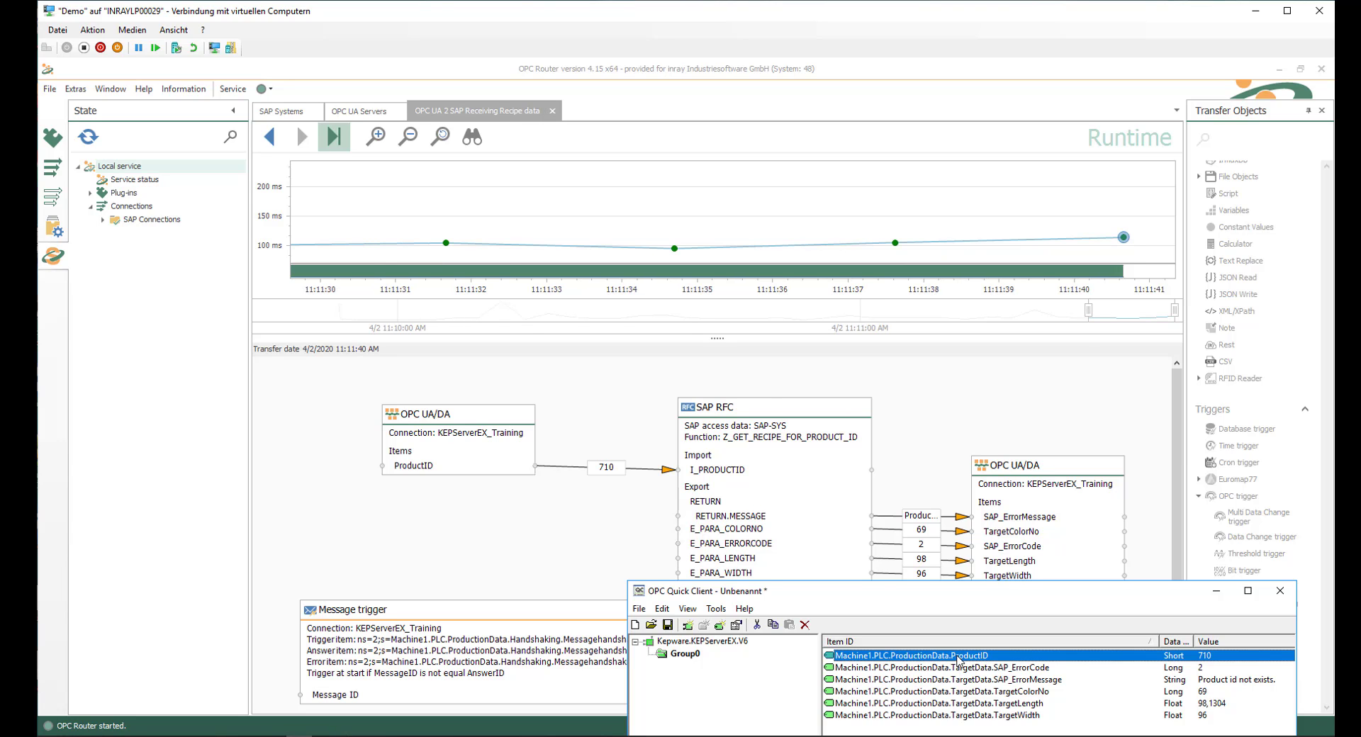
click(1203, 691)
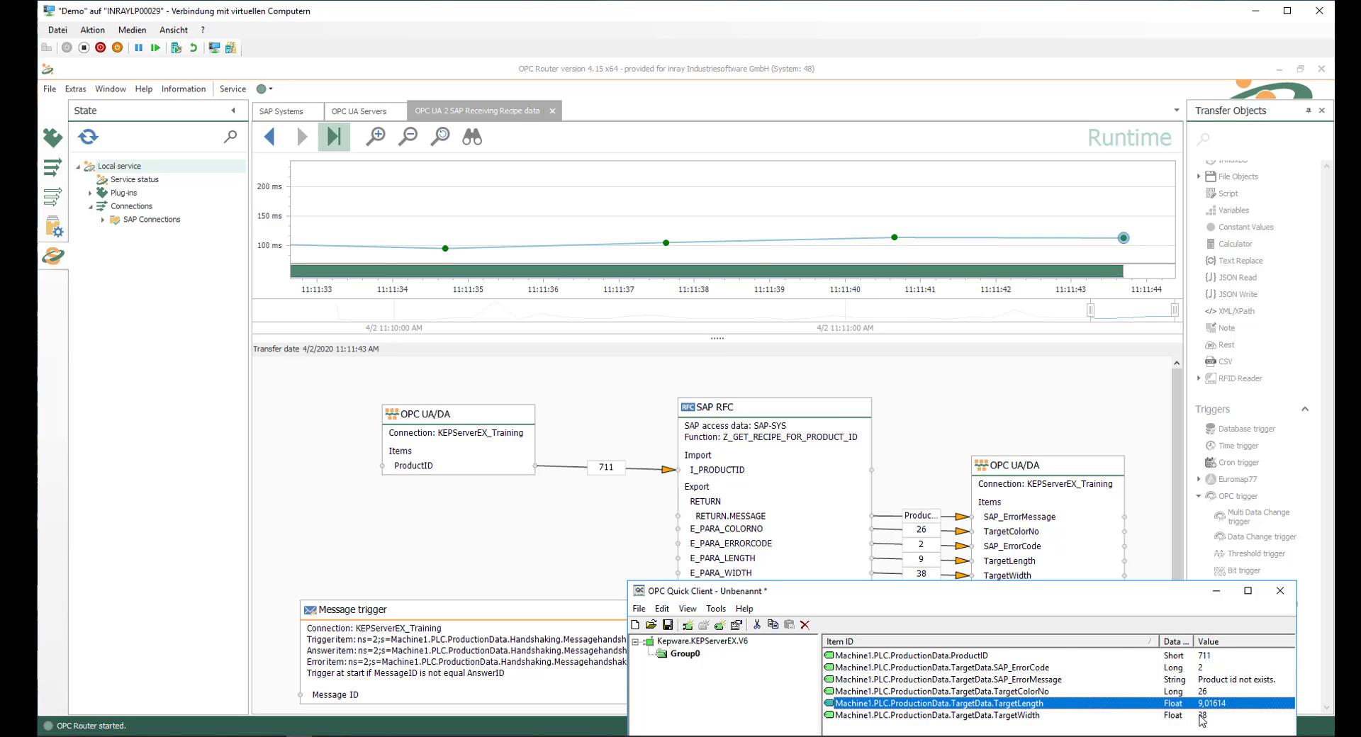